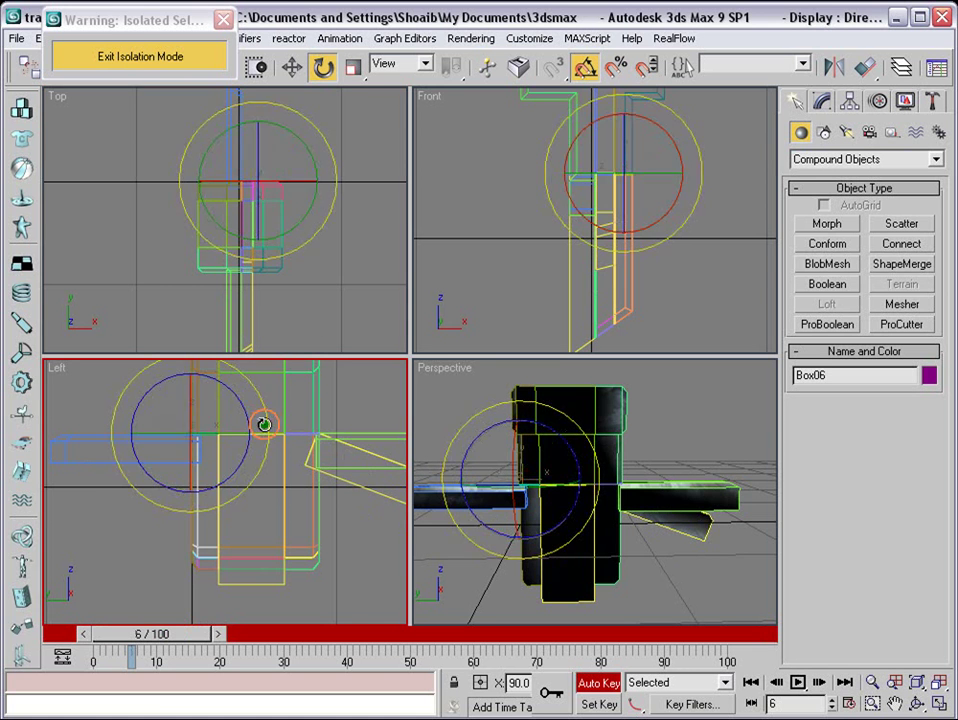
Rotate Box06 a quarter turn to horizontal in the Left view, keyed at frame 6.
left_click_drag(265, 410, 292, 503)
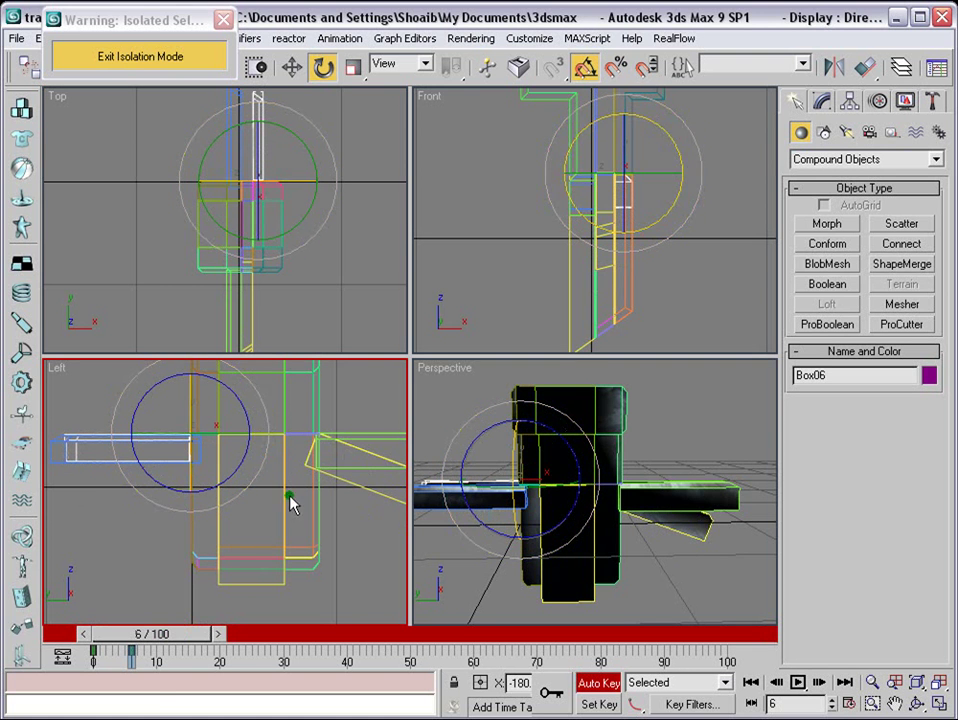
mouse_move(172, 643)
left_mouse_down()
mouse_move(122, 638)
mouse_move(182, 638)
mouse_move(113, 628)
mouse_move(165, 634)
left_mouse_up()
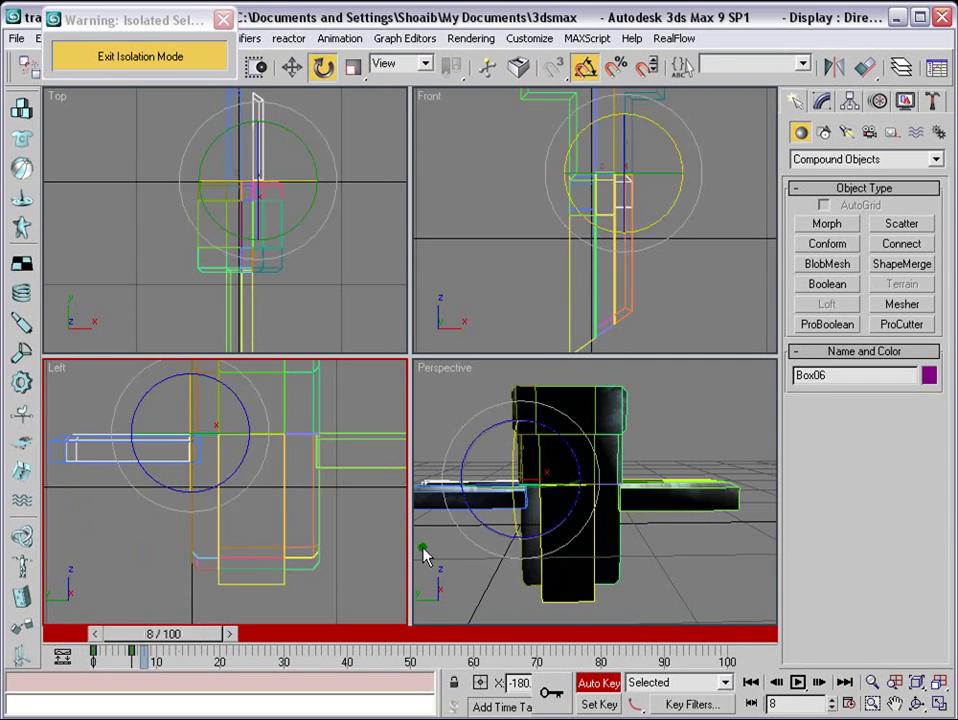
Select the blue Box01 and shift its two animation keys to frames 2 and 7.
left_click(437, 497)
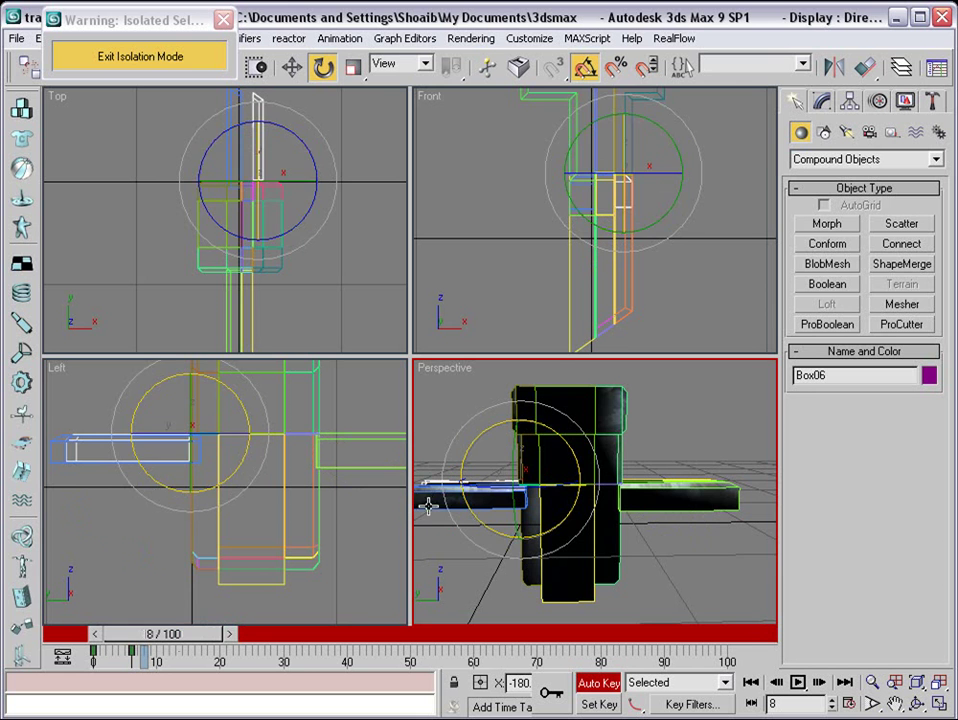
left_click(124, 656)
left_click_drag(154, 634, 191, 638)
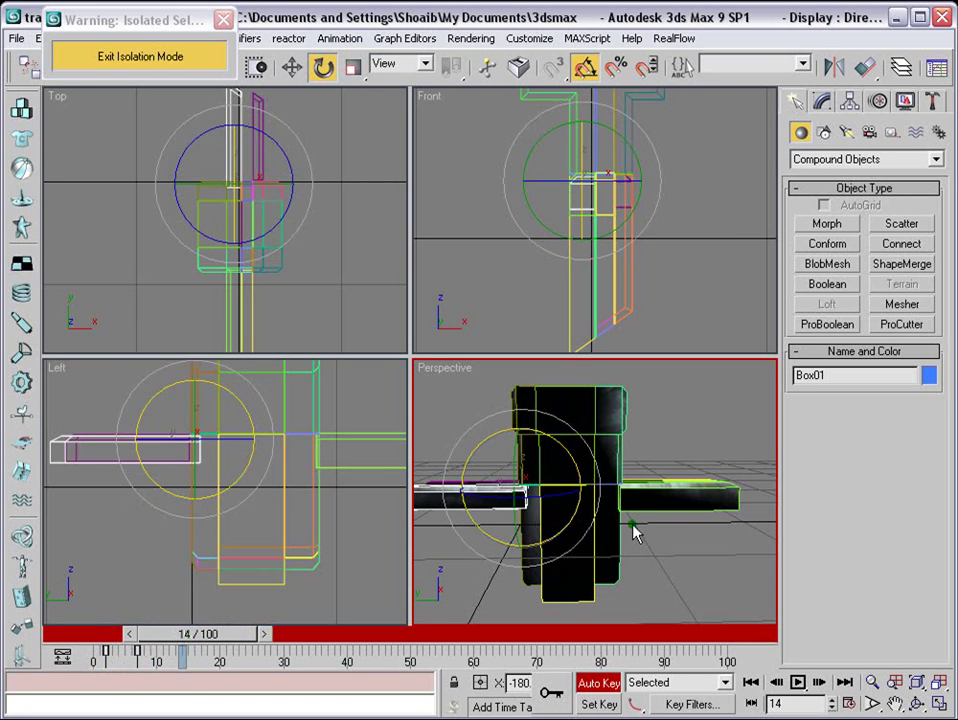
Rotate the yellow Box29 by -90° about X at frame 14, undoing the wrong first rotation.
right_click(729, 242)
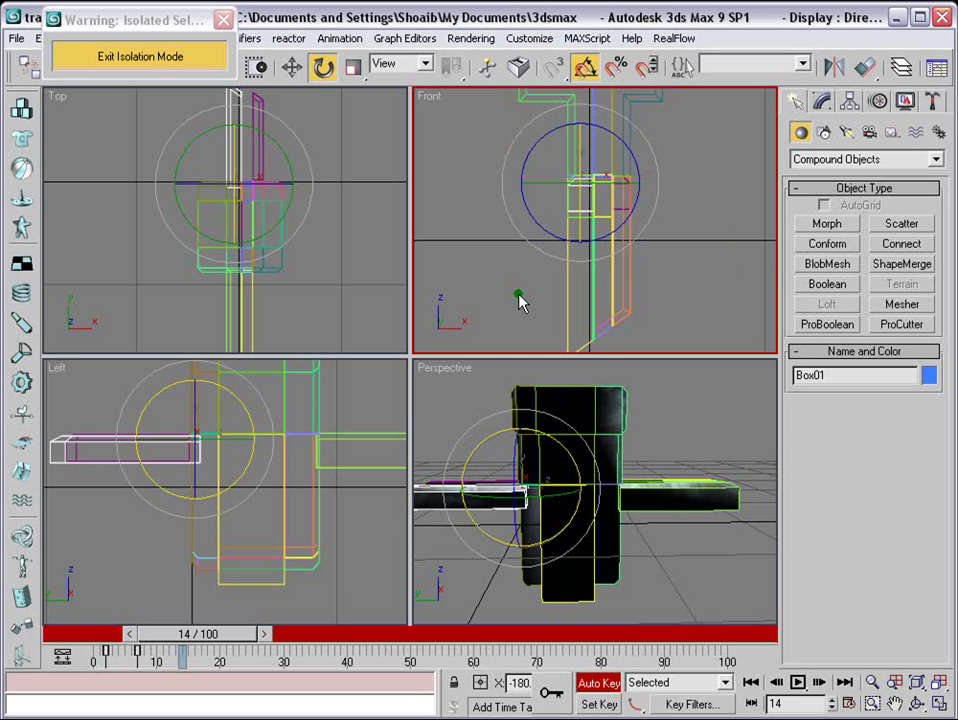
scroll(530, 298, "down", 2)
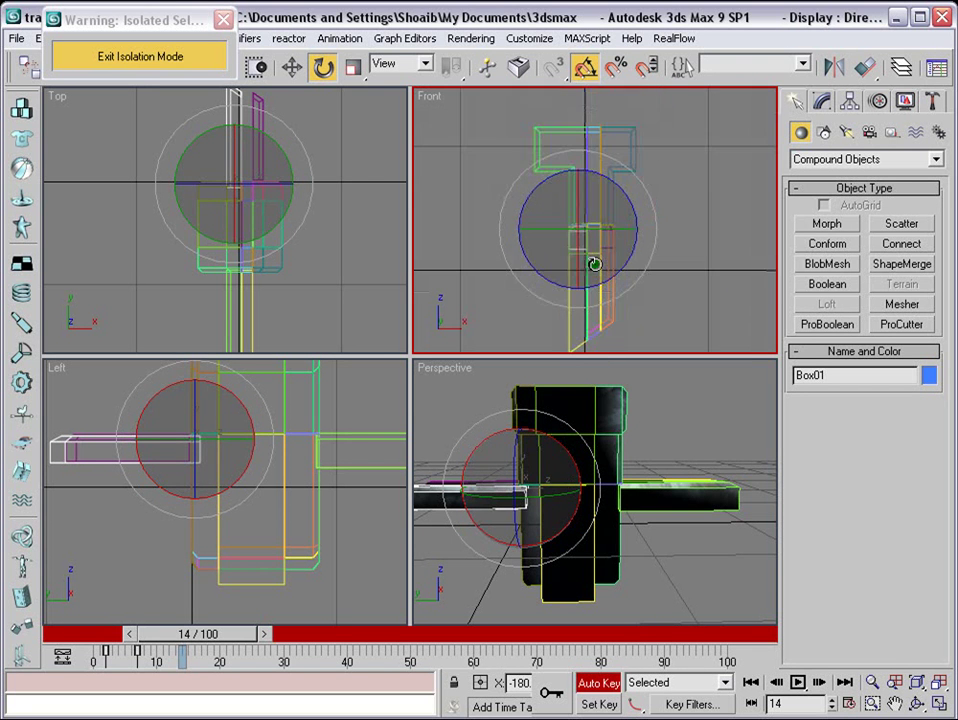
left_click(539, 150)
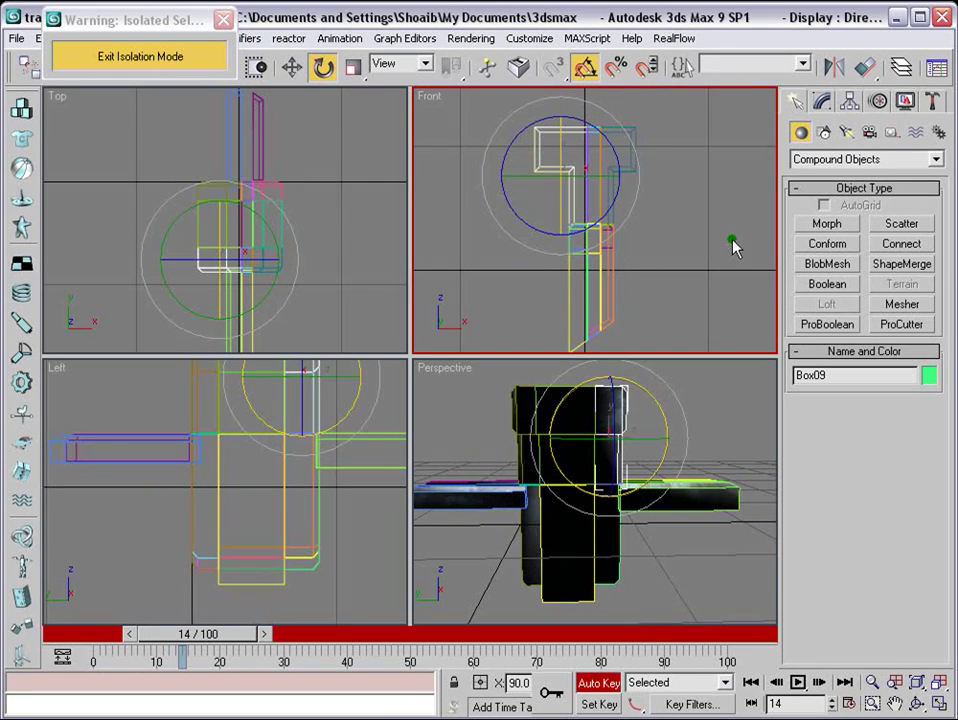
left_click(572, 576)
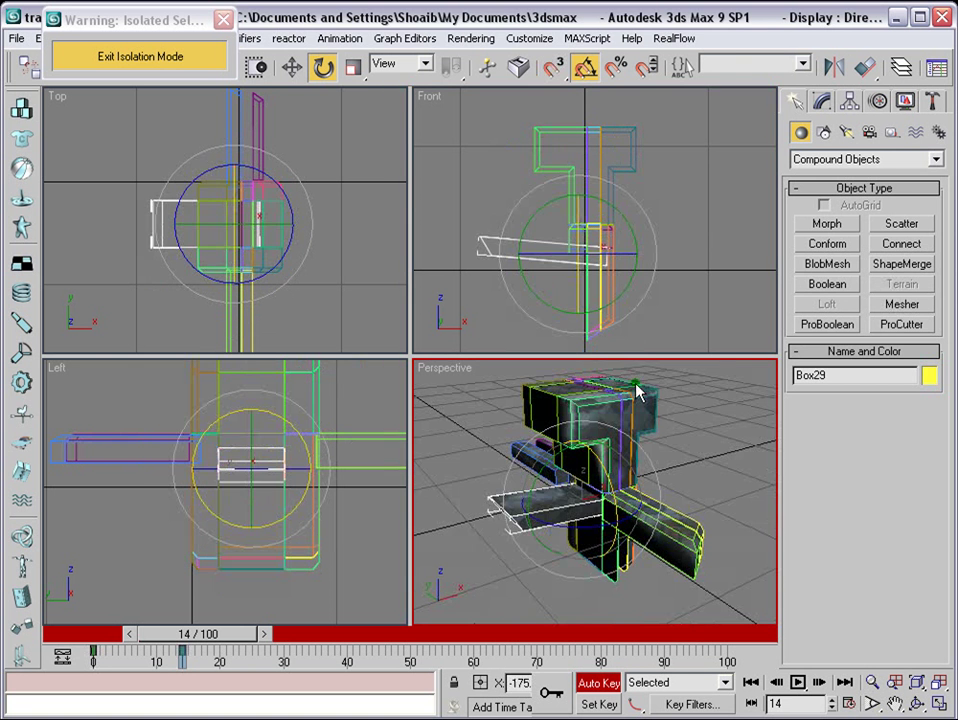
key("ctrl+z")
left_click_drag(606, 256, 591, 158)
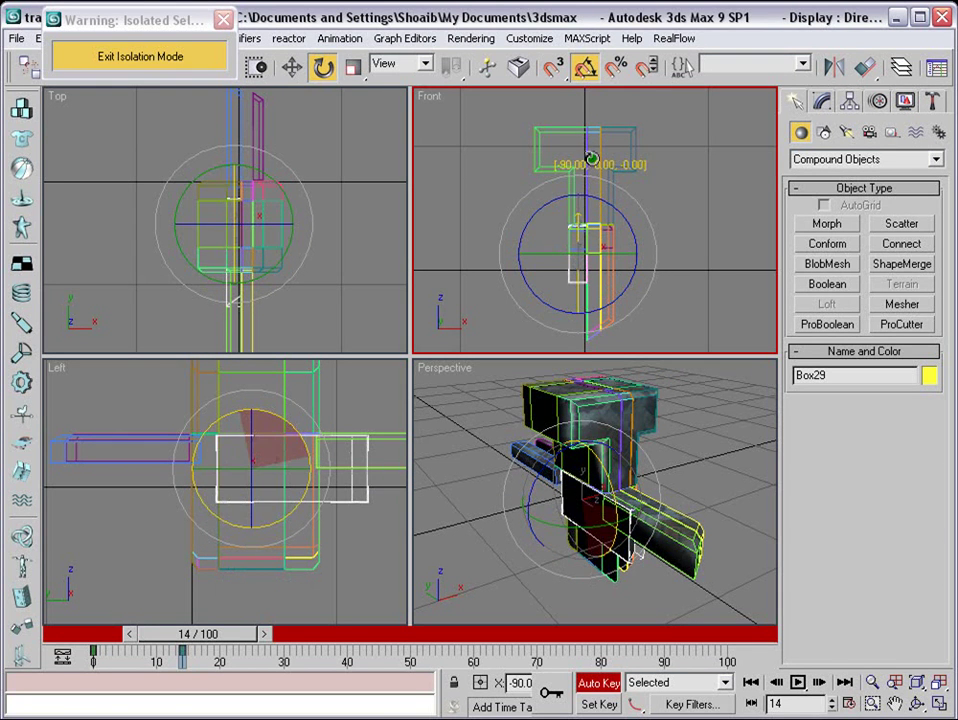
Select Box41 in the lower body and rotate it a quarter turn to horizontal at frame 6.
left_click(610, 566)
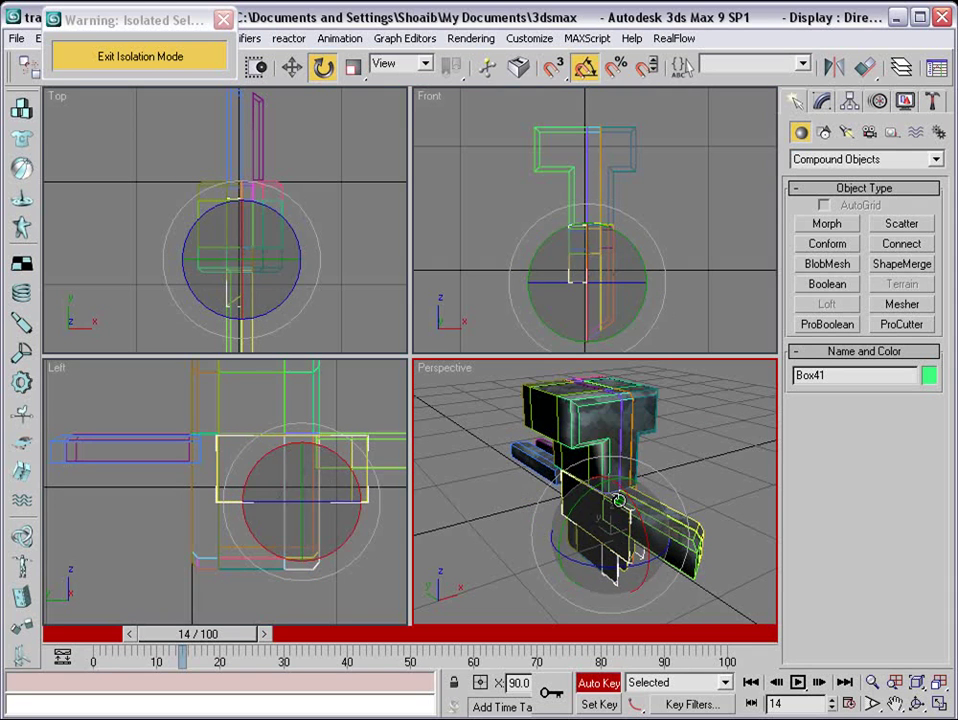
left_click_drag(220, 634, 174, 634)
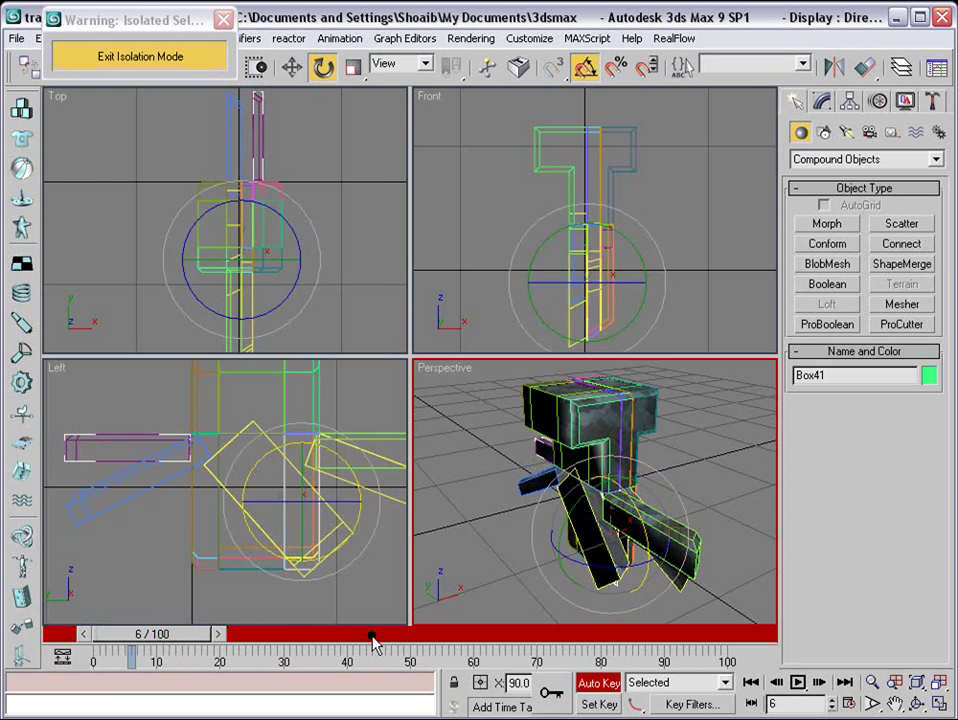
left_click_drag(620, 509, 632, 411)
middle_click_drag(338, 477, 300, 495)
scroll(300, 495, "down", 2)
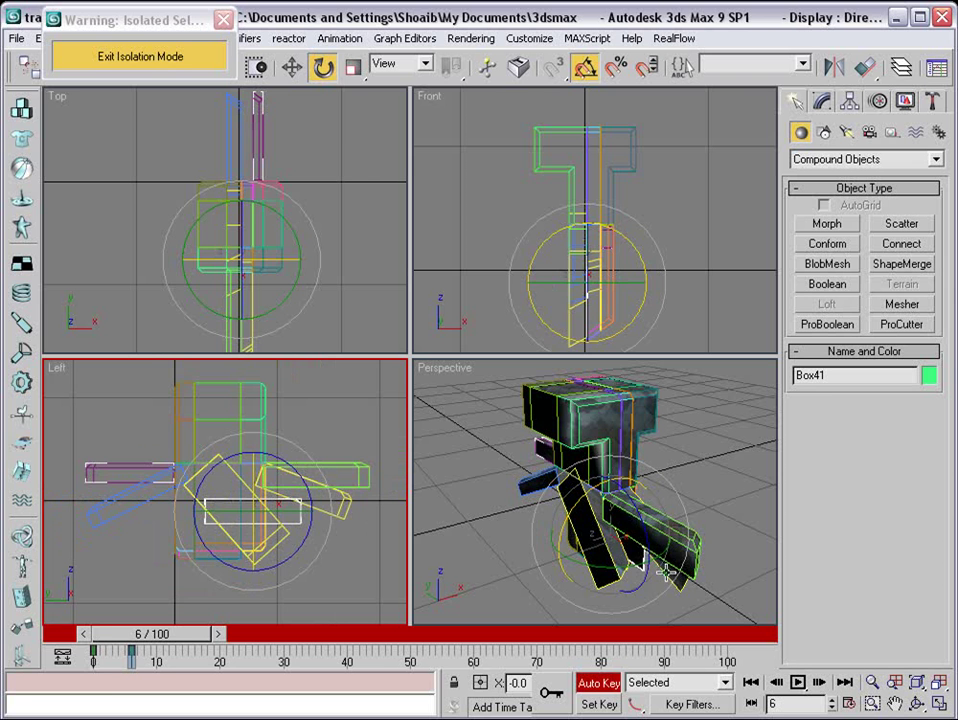
Select Box29 again and move its rotation key from frame 14 to frame 10.
left_click_drag(155, 638, 203, 646)
key("e")
left_click(583, 538)
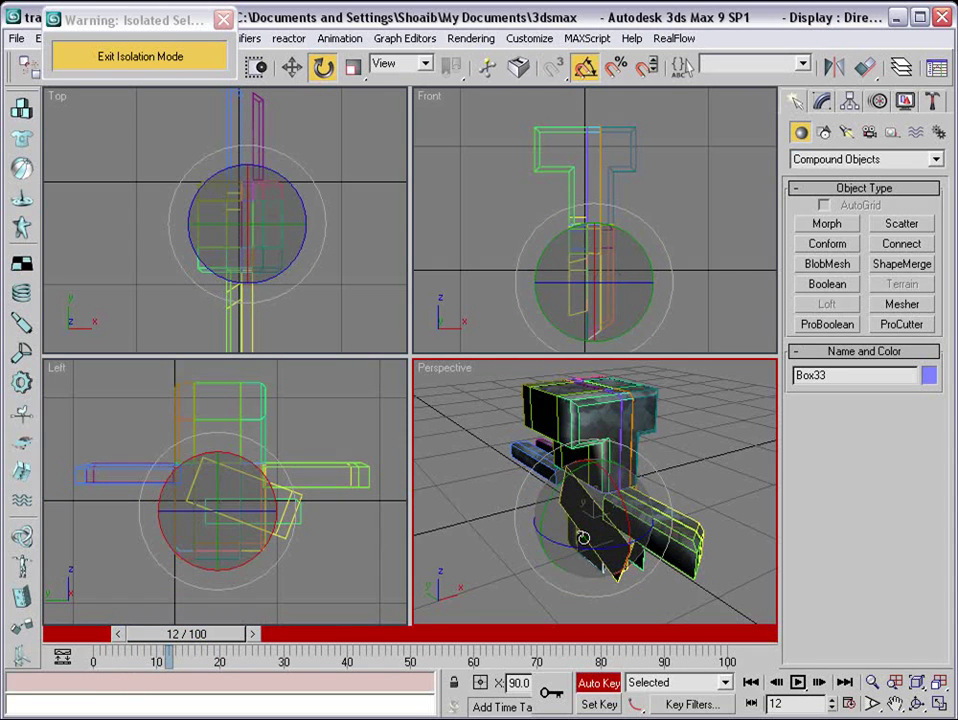
left_click(293, 65)
left_click(509, 541)
left_click(577, 598)
left_click_drag(182, 654, 215, 640)
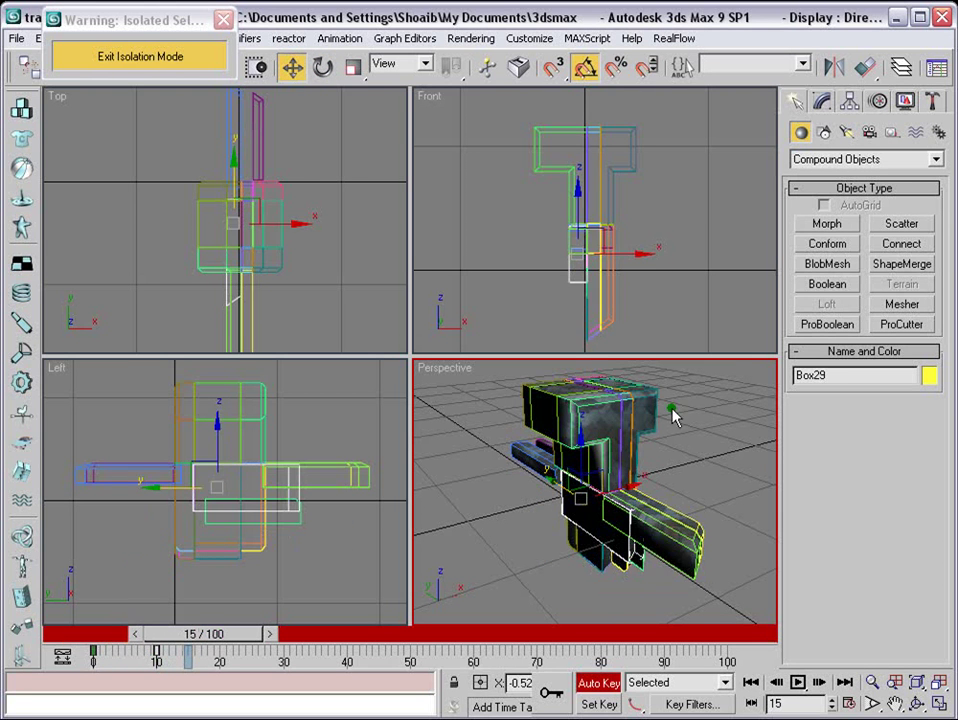
Move only the pivot of Box09 down to its lower inner end and forward to its outer face.
left_click(577, 424)
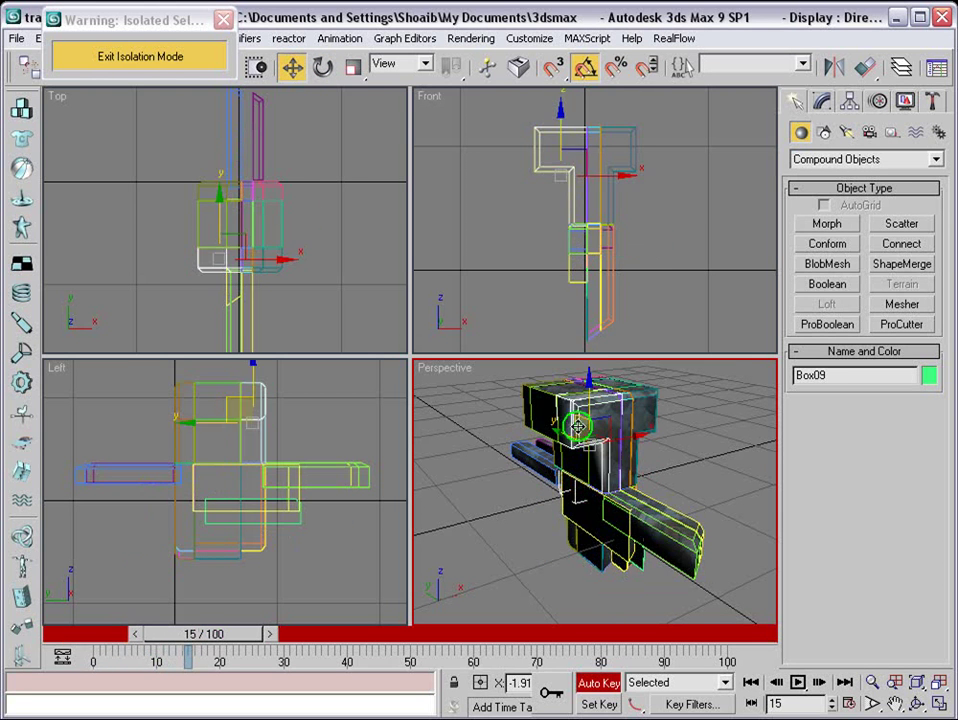
left_click(849, 102)
left_click(865, 222)
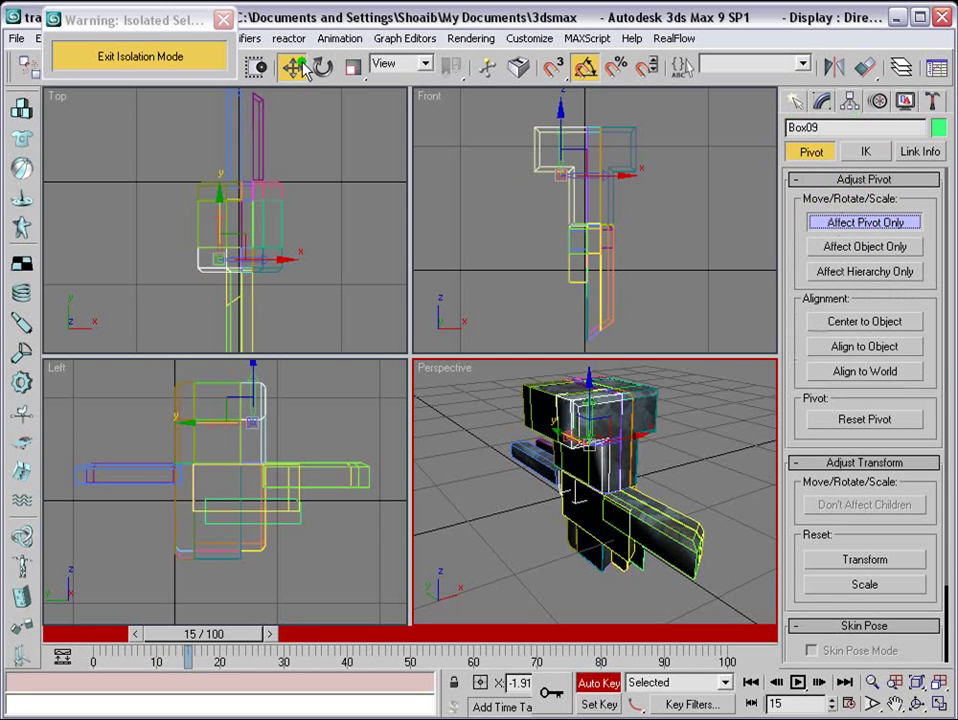
left_click_drag(575, 160, 586, 233)
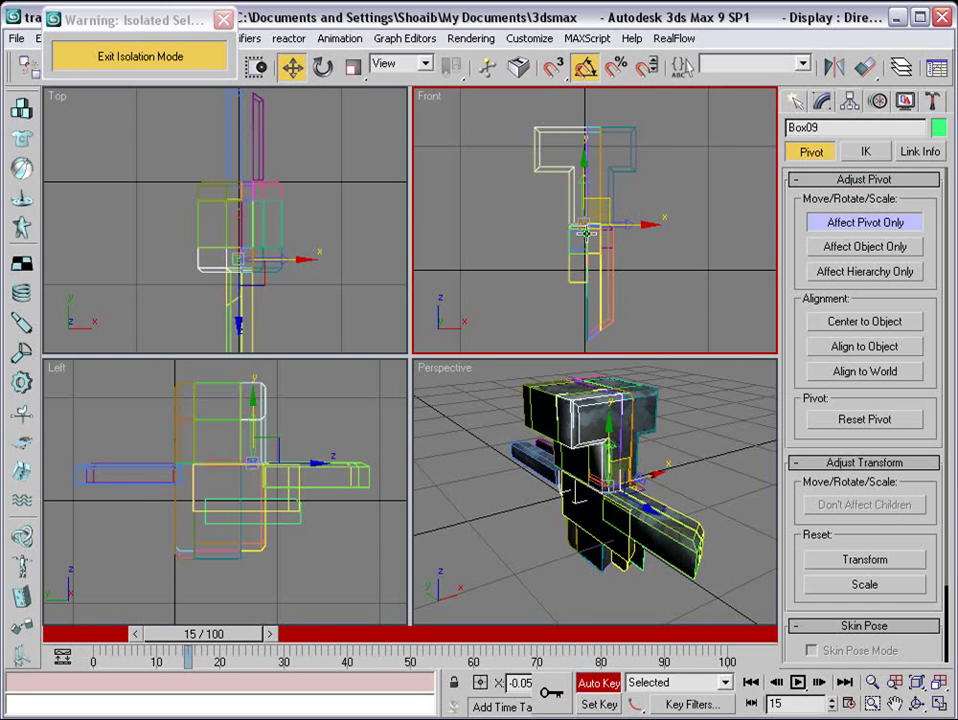
left_click(323, 67)
right_click(299, 336)
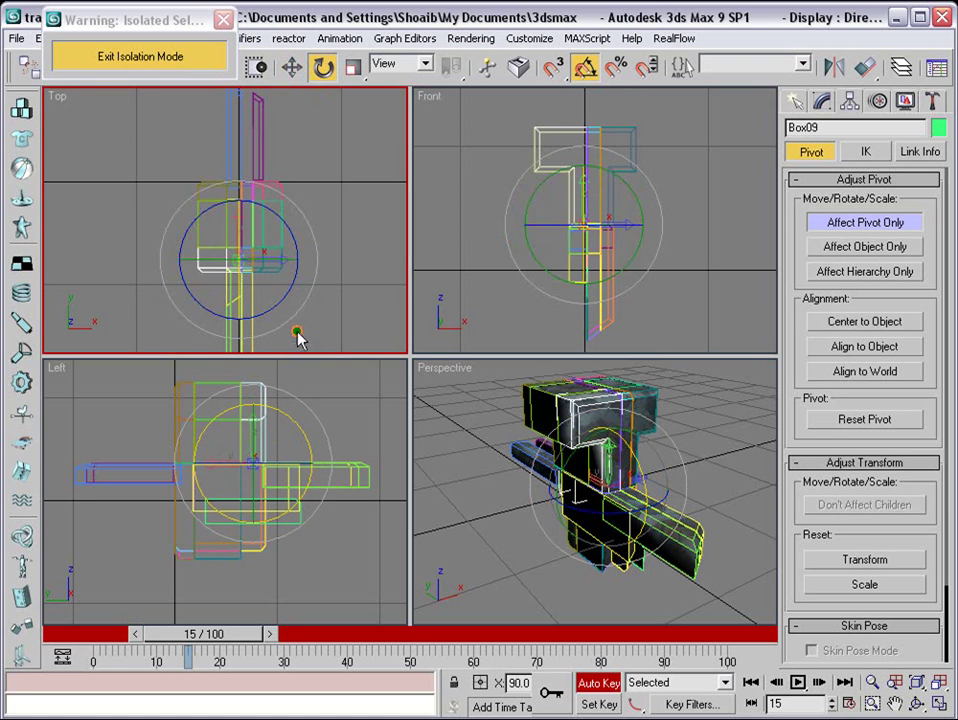
left_click(292, 67)
left_click_drag(239, 225, 239, 238)
left_click(323, 67)
left_click(797, 101)
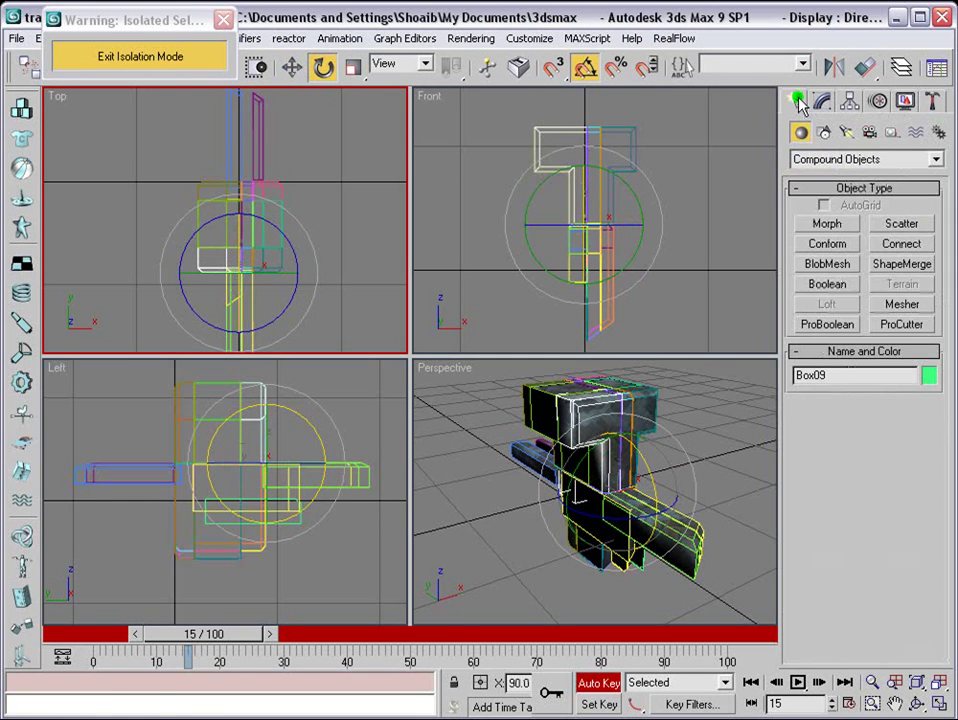
Fold Box09 outward by 90° at frame 5, and turn it 90° clockwise in the Front view at frame 7.
left_click_drag(197, 660, 137, 655)
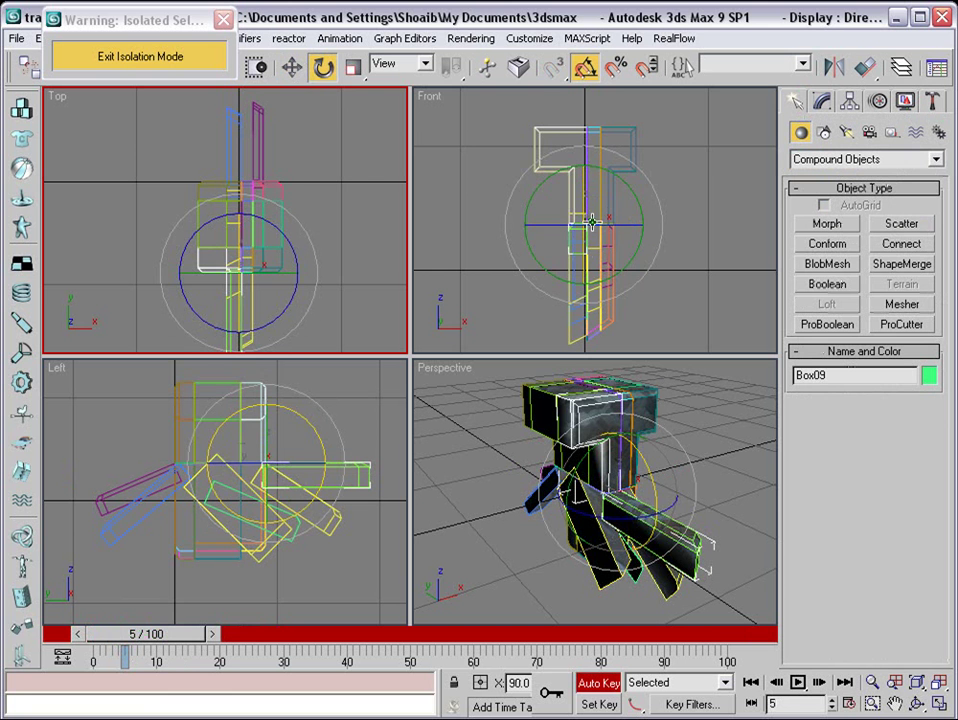
right_click(575, 188)
left_click_drag(589, 177, 577, 282)
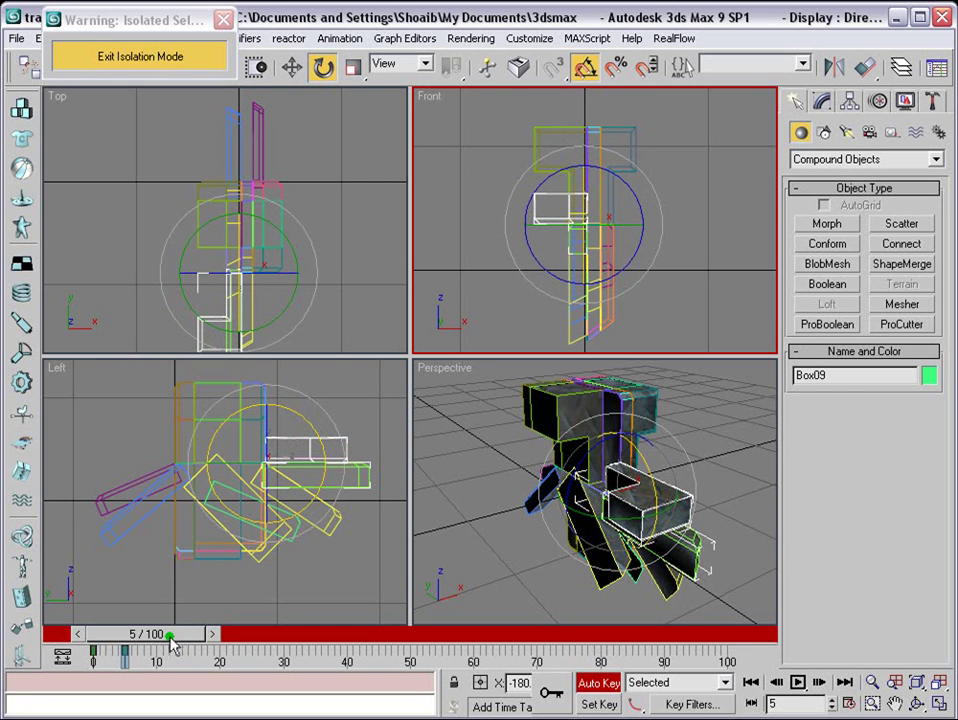
left_click_drag(133, 640, 151, 645)
key("e")
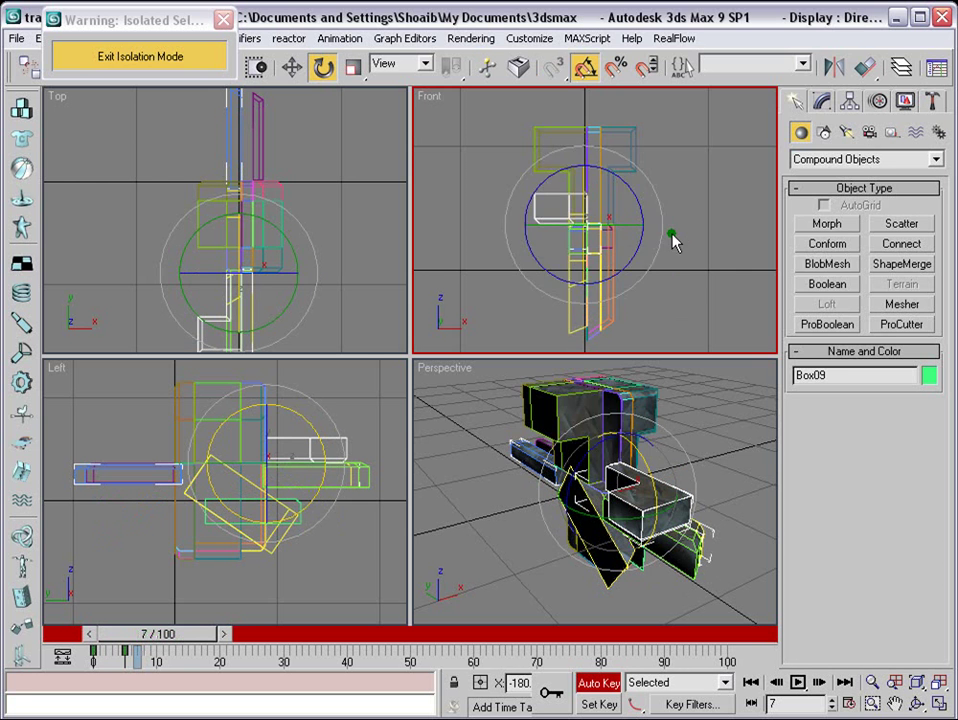
left_click_drag(652, 185, 706, 253)
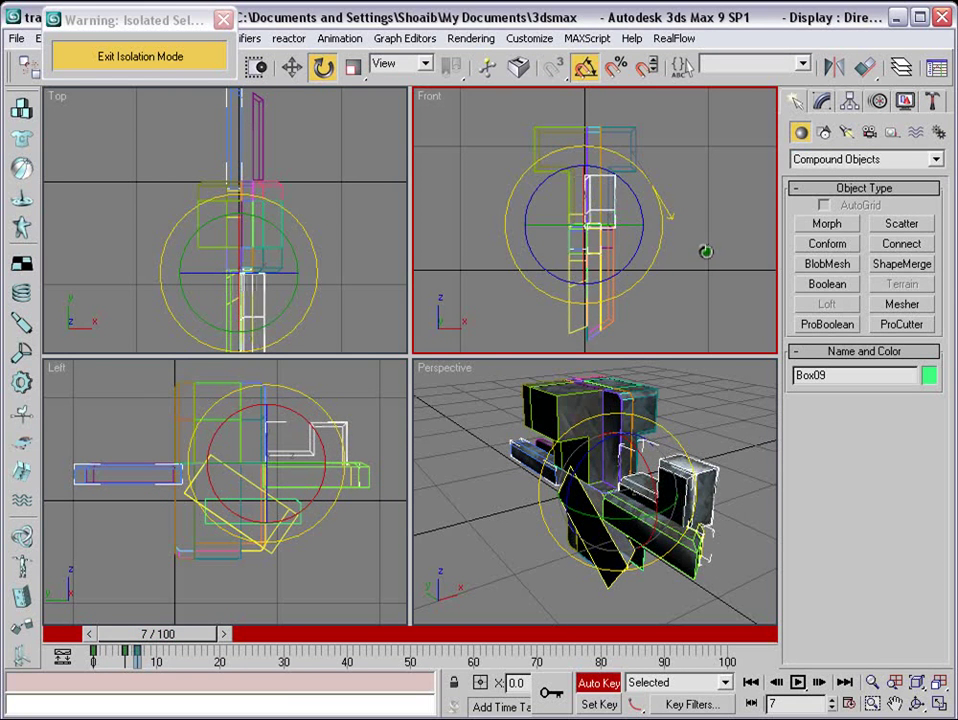
Retime Box09 by moving its frame 7 key to frame 9 and copying its frame 5 key to frame 7.
mouse_move(205, 637)
left_mouse_down()
mouse_move(124, 632)
mouse_move(253, 635)
mouse_move(143, 637)
mouse_move(224, 638)
left_mouse_up()
left_click(139, 653)
left_click(124, 654)
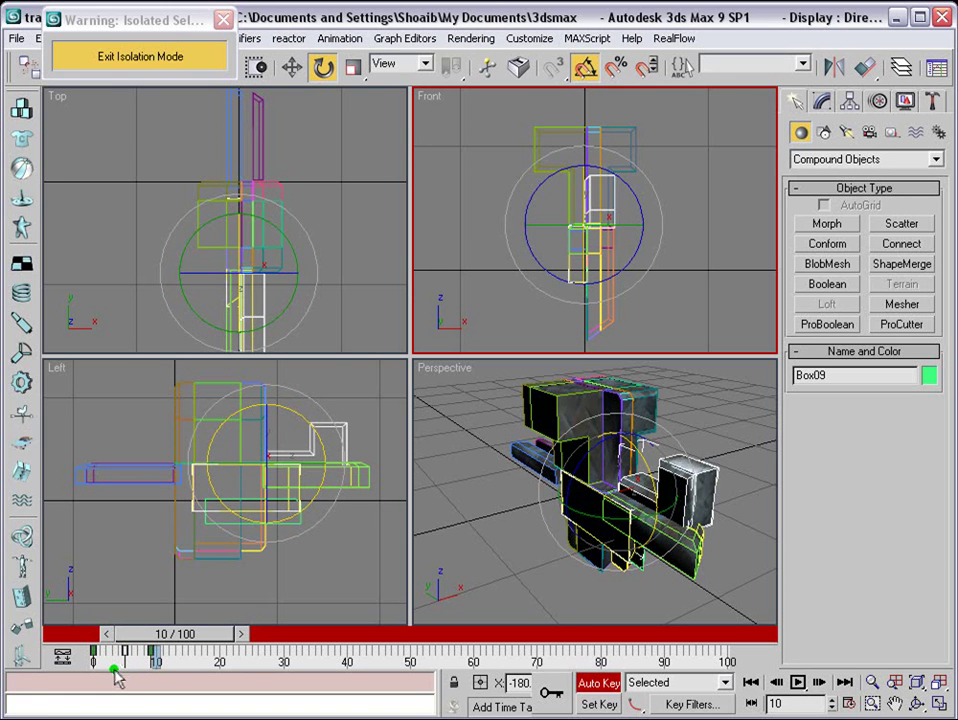
left_click_drag(158, 648, 181, 648)
key("e")
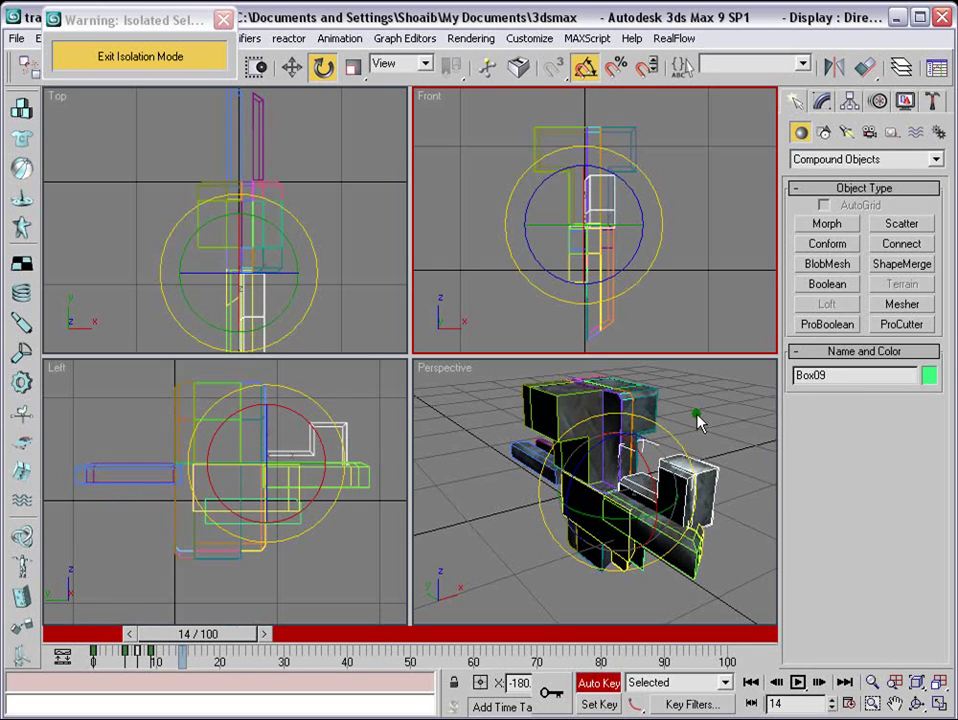
Select Box05 and move only its pivot down and inward to its lower end in the Front view.
left_click(706, 497)
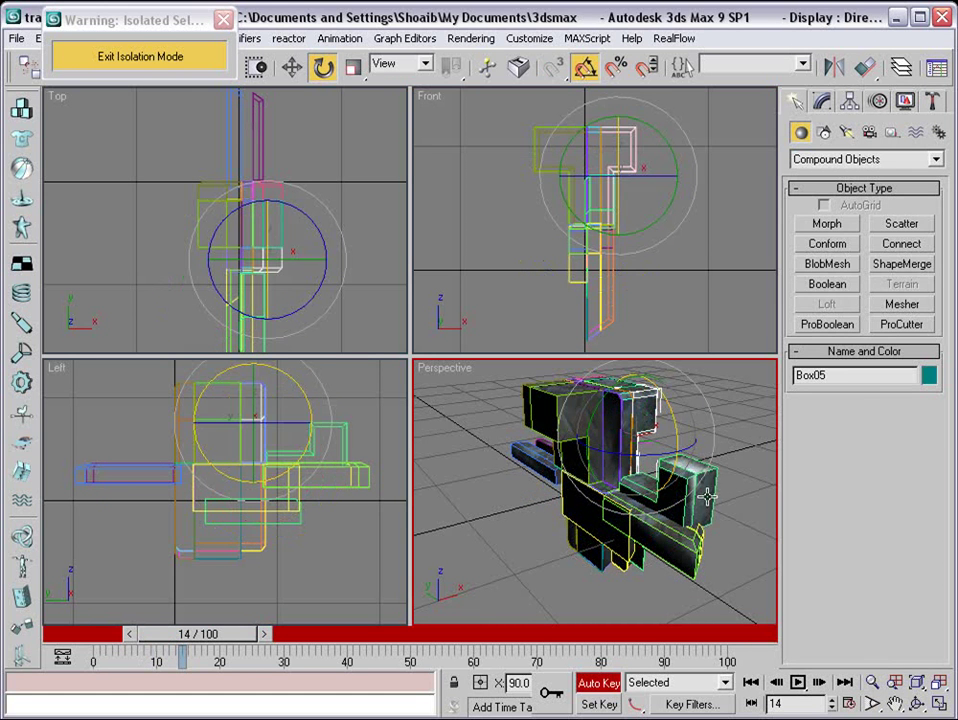
left_click(850, 102)
left_click(840, 223)
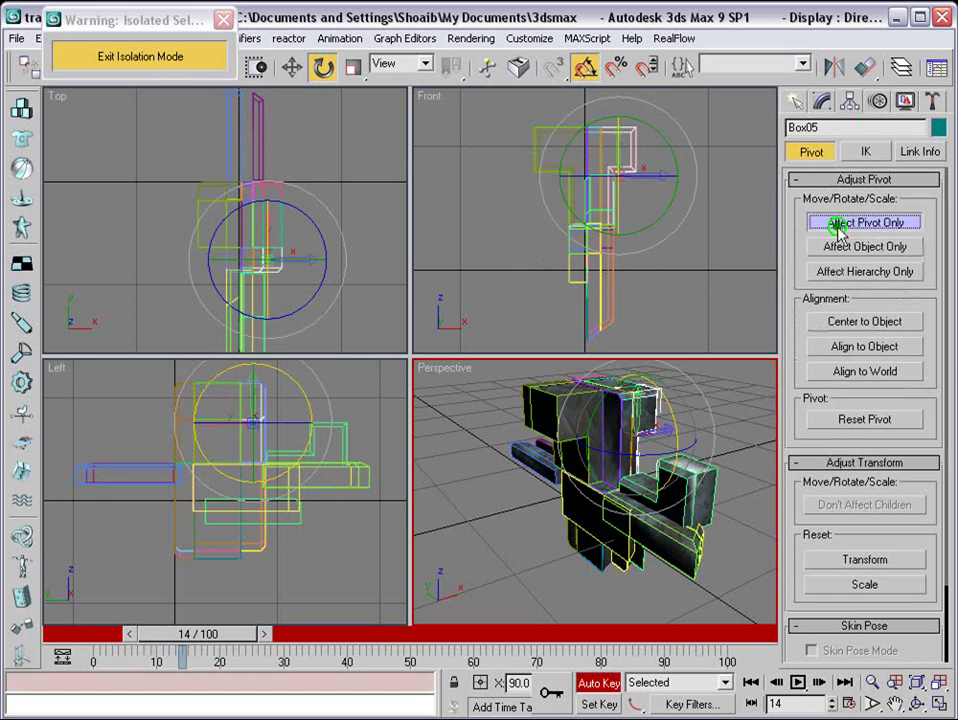
left_click(283, 73)
left_click_drag(618, 136, 603, 190)
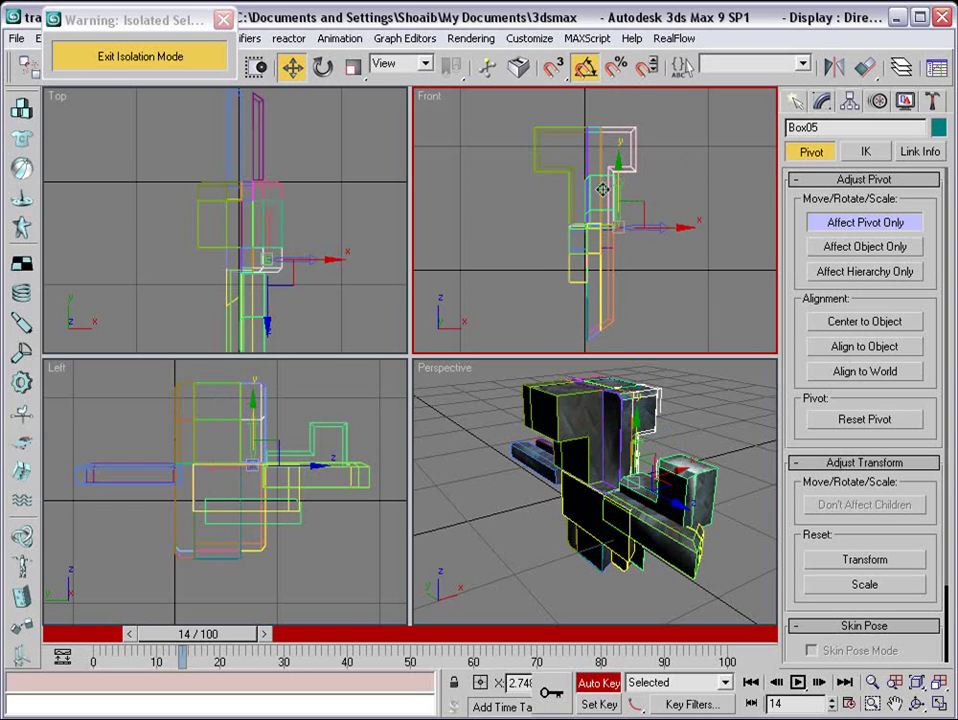
left_click_drag(663, 230, 651, 240)
left_click(322, 67)
left_click(795, 101)
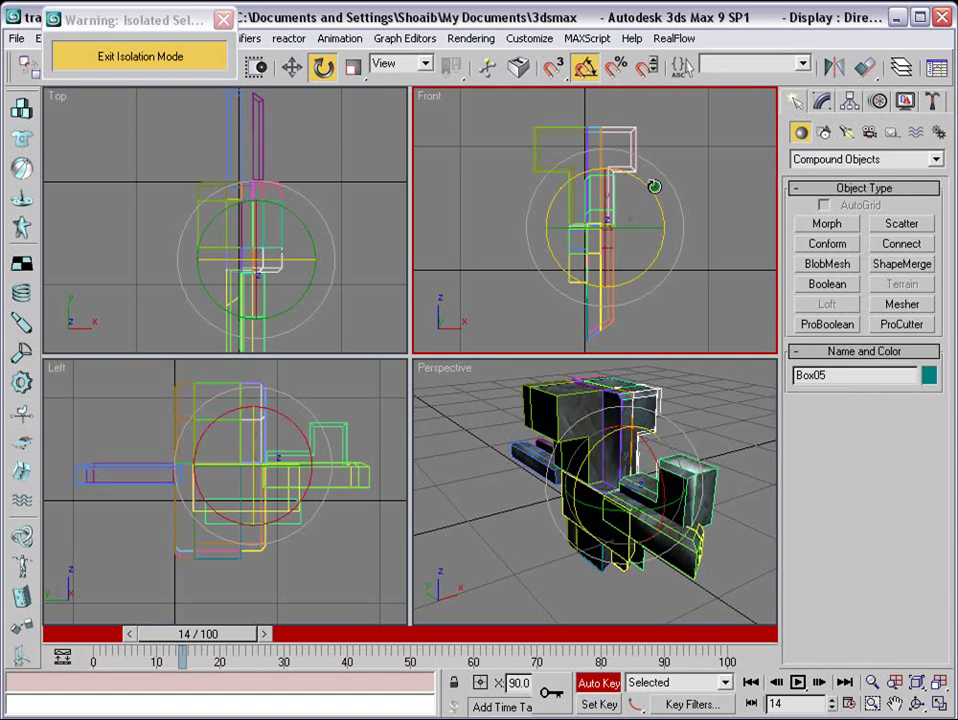
At frame 9, fold Box05 outward by 90° and turn it upright beside Box09.
left_click(239, 633)
left_click_drag(243, 640, 216, 637)
right_click(507, 216)
right_click(612, 210)
left_click_drag(605, 195, 617, 284)
middle_click_drag(722, 482, 630, 502, "alt")
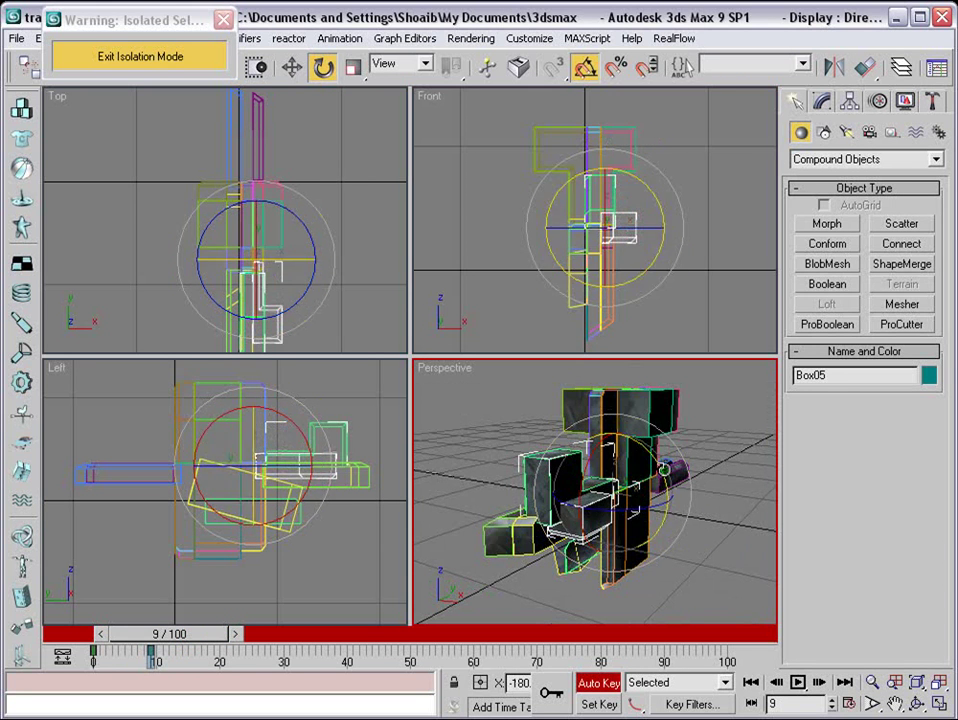
left_click_drag(663, 470, 627, 390)
Select Box07 and move only its pivot to the bottom of its stem at the back edge of the body.
left_click(641, 478)
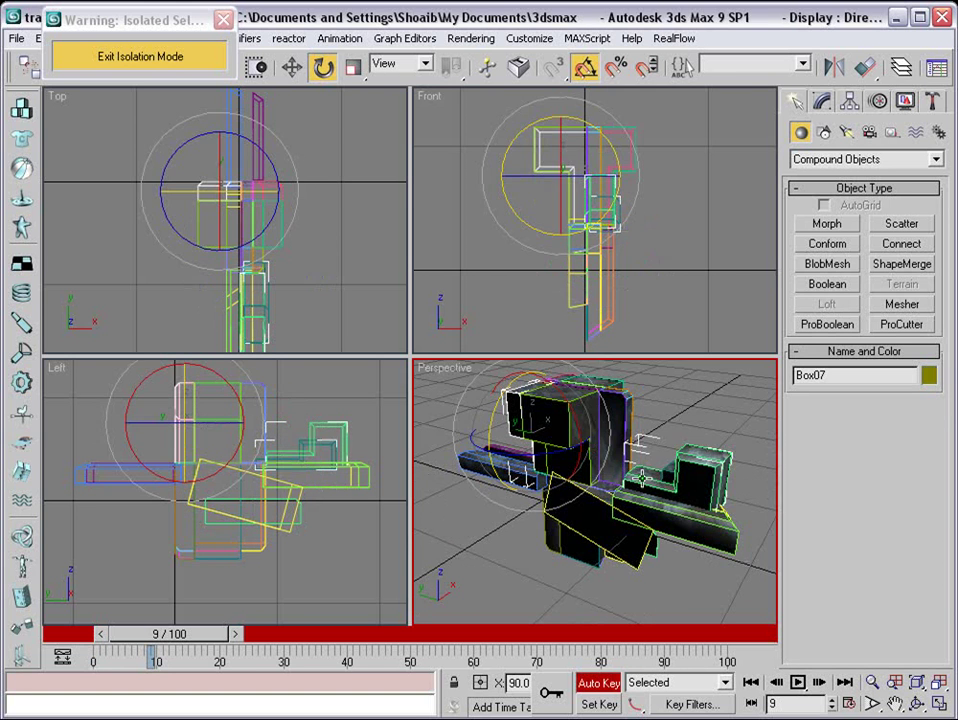
left_click(292, 68)
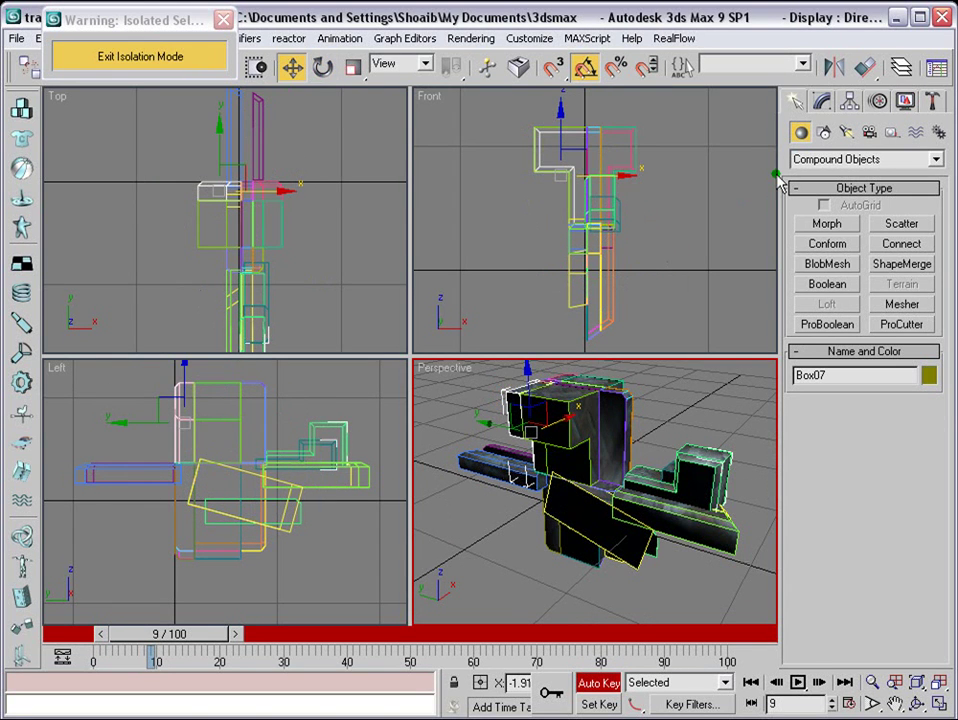
middle_click_drag(625, 480, 612, 466, "alt")
left_click(849, 101)
left_click(848, 222)
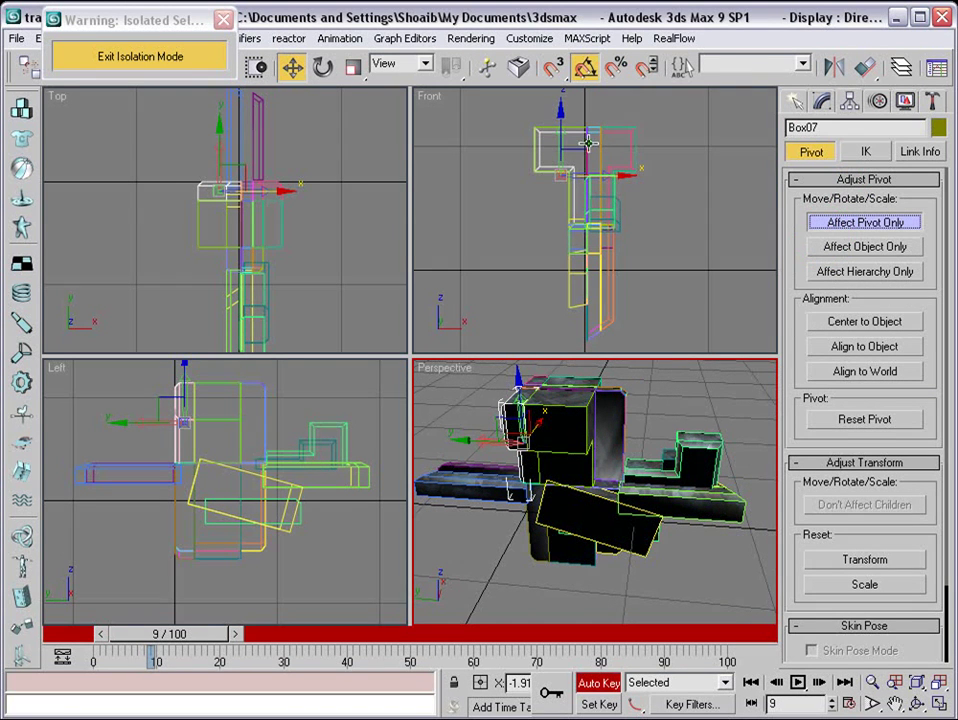
left_click_drag(580, 150, 597, 201)
right_click(268, 196)
left_click(322, 68)
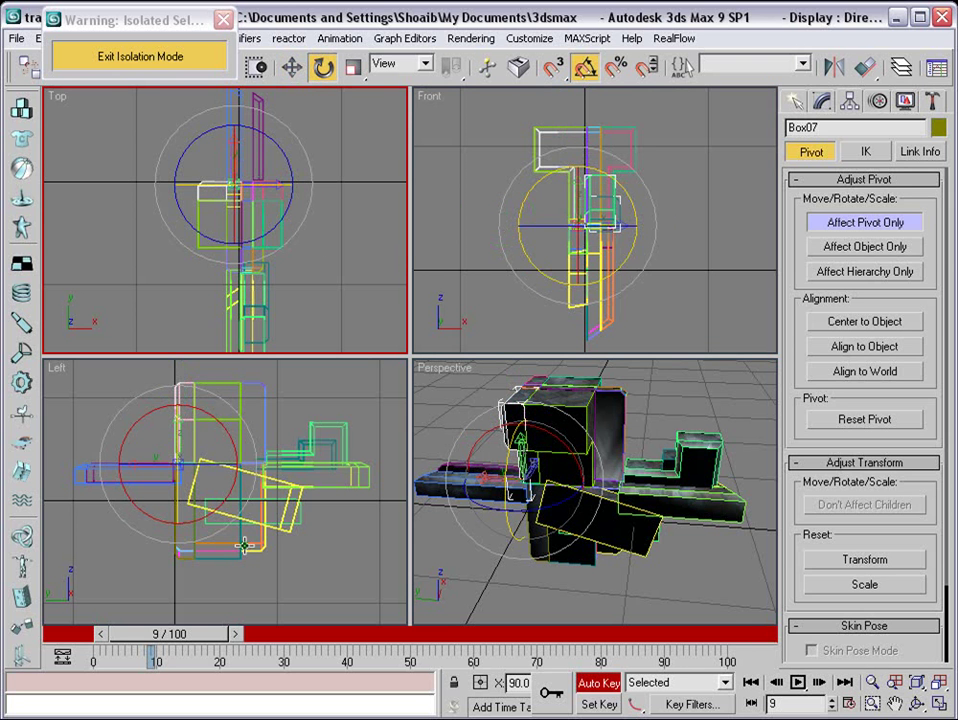
right_click(244, 545)
At frame 11, fold Box07 outward by 90° from the body and turn it upright.
left_click_drag(199, 635, 209, 630)
key("e")
right_click(303, 213)
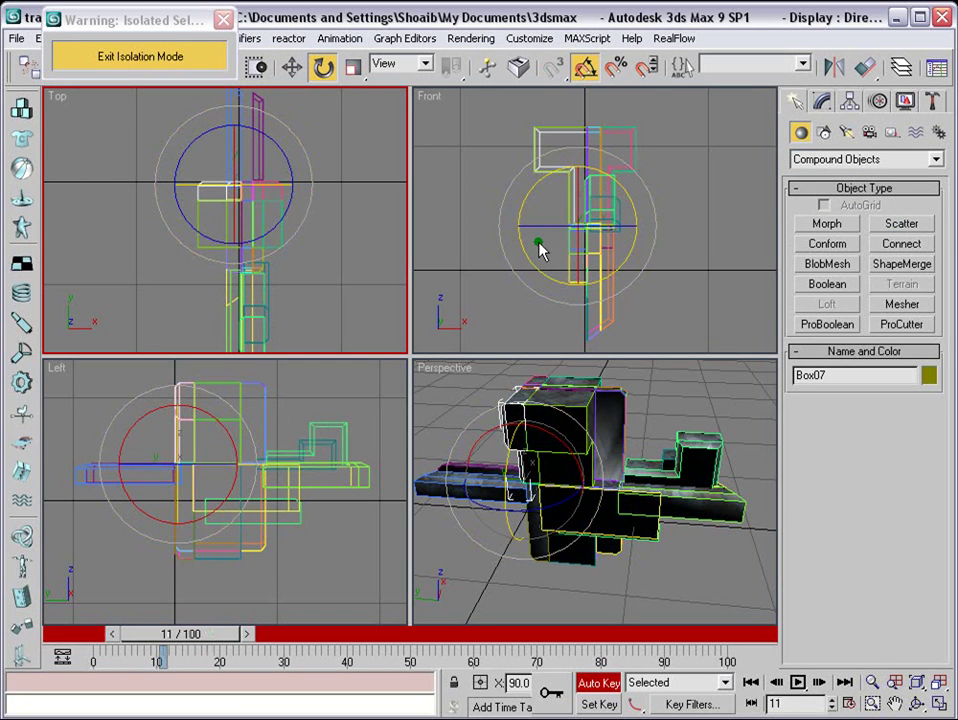
right_click(335, 448)
left_click_drag(248, 436, 216, 356)
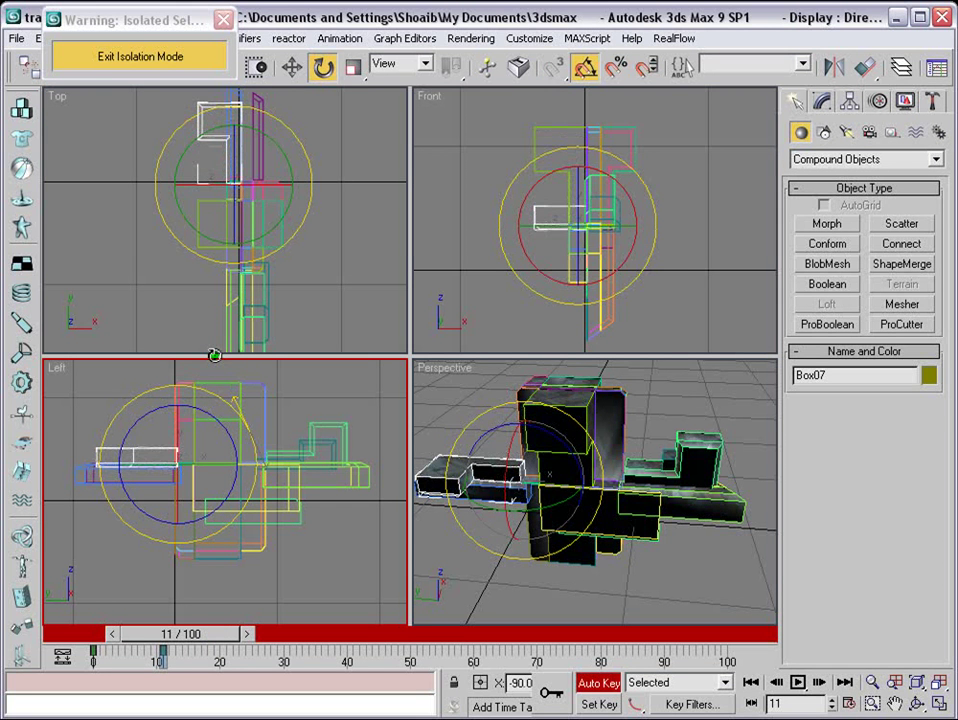
left_click_drag(176, 455, 214, 376)
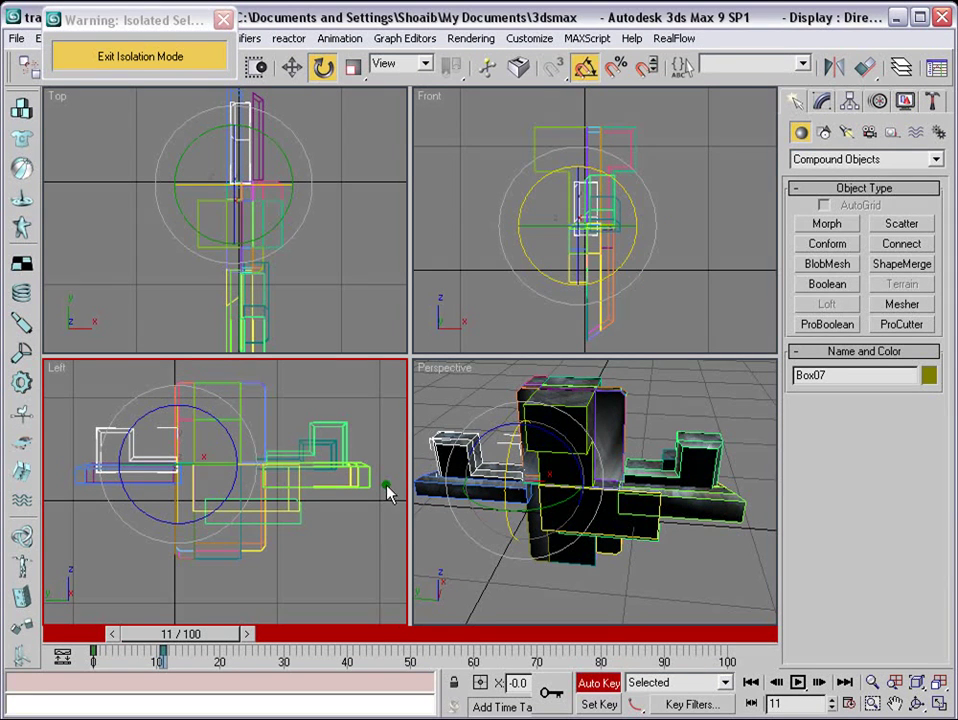
Select Box02 and move only its pivot down and inward to the lower end of its stem in the Front view.
middle_click_drag(600, 484, 654, 475, "alt")
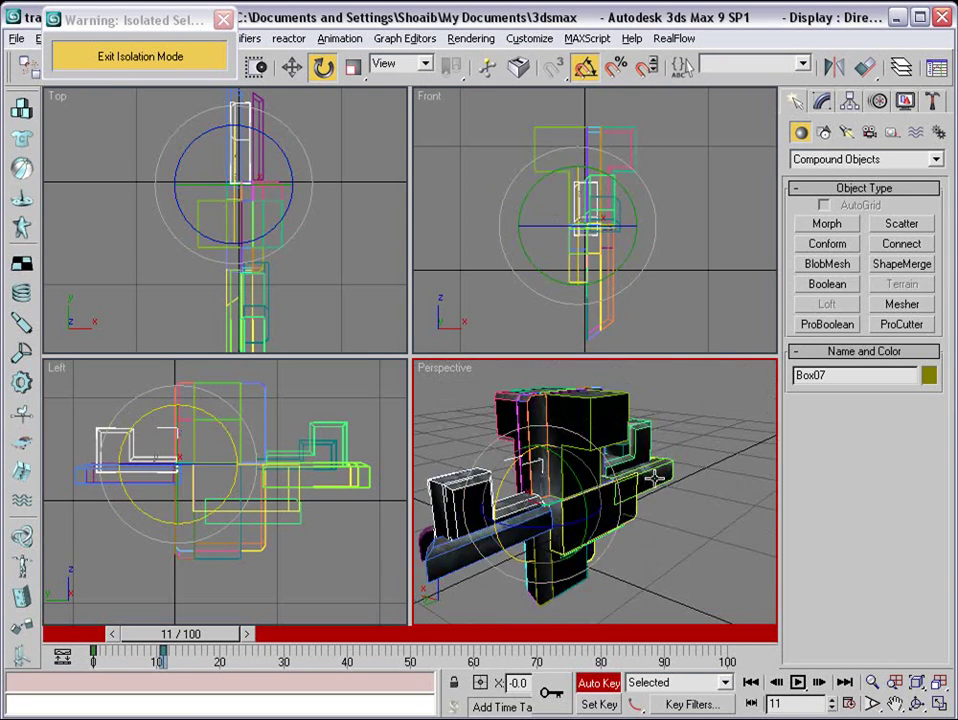
left_click(497, 417)
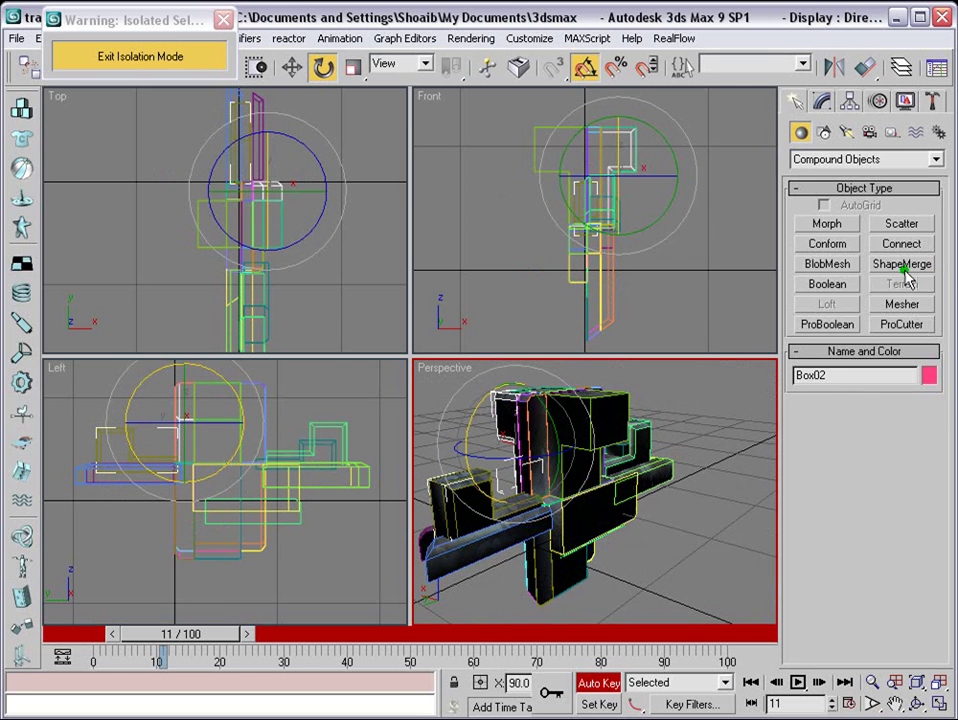
left_click(849, 101)
left_click(292, 67)
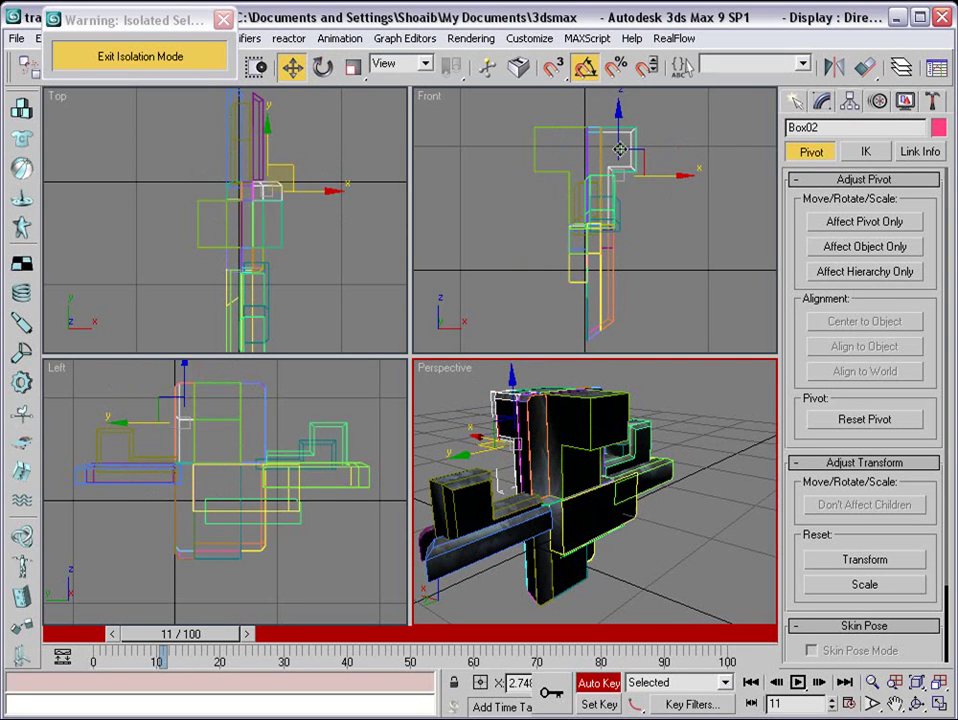
left_click(616, 193)
left_click(617, 190)
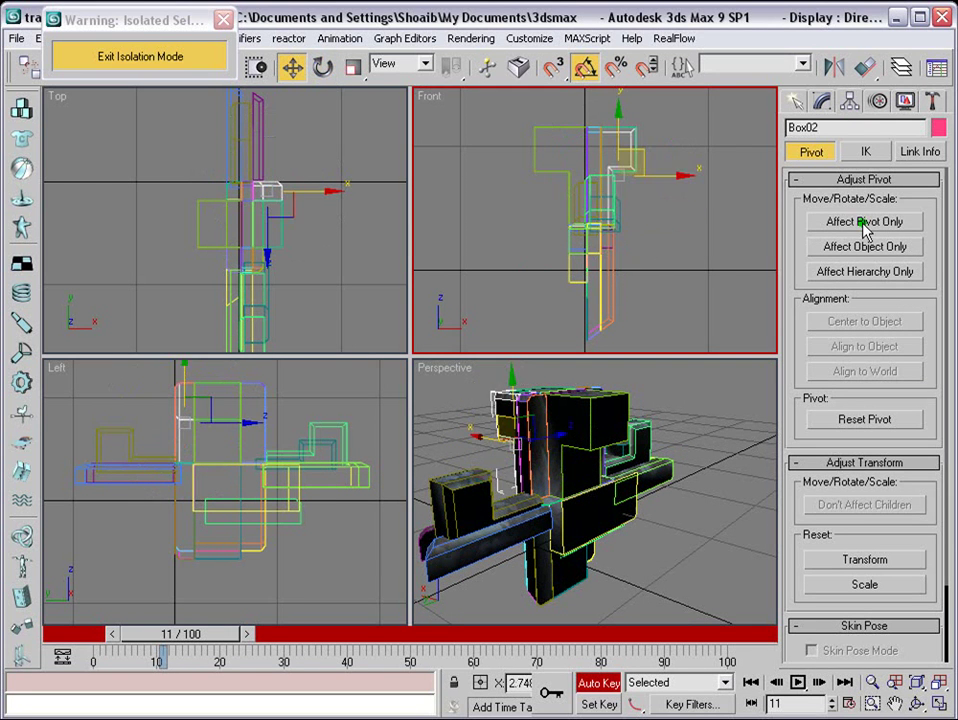
left_click(855, 222)
left_click_drag(618, 137, 609, 189)
left_click_drag(659, 234, 641, 231)
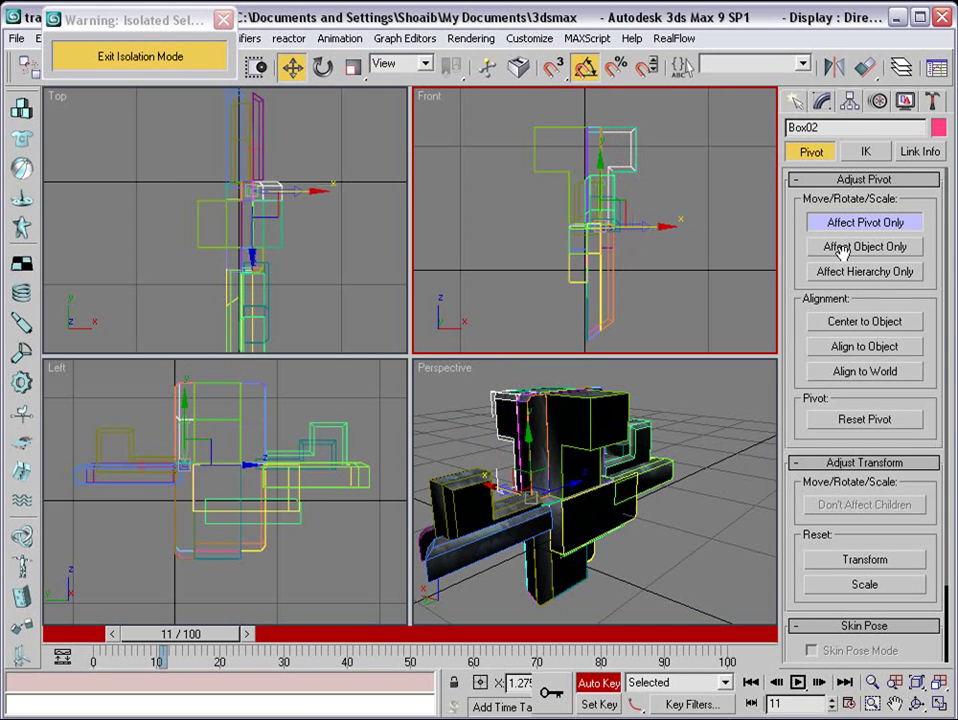
left_click(792, 102)
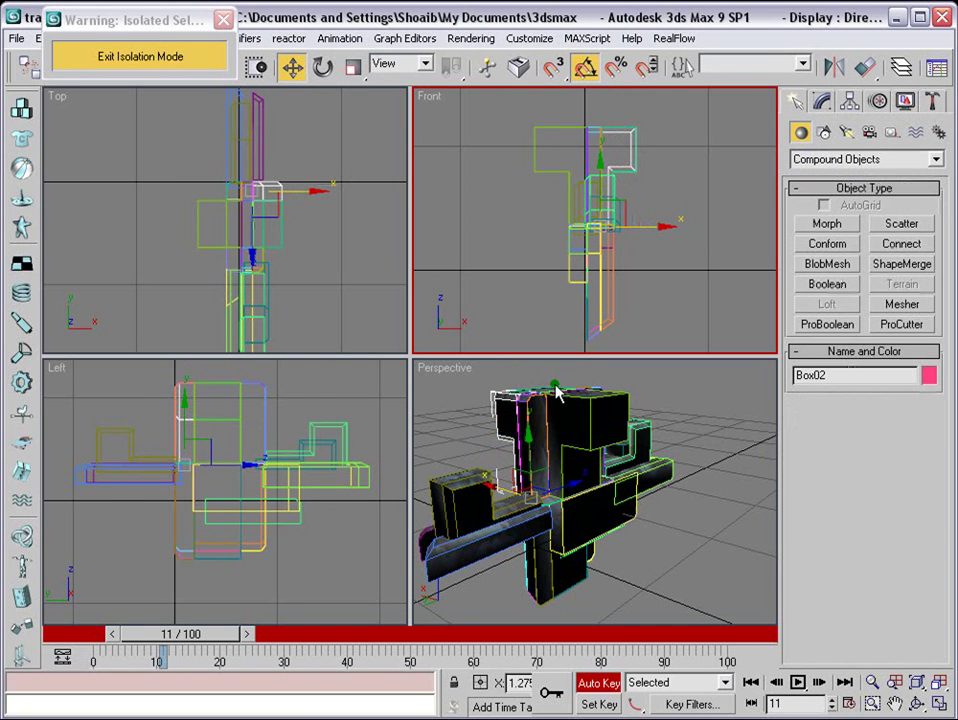
At frame 11, fold Box02 outward by 90° and turn it upright beside Box07.
left_click(324, 68)
right_click(615, 252)
right_click(508, 425)
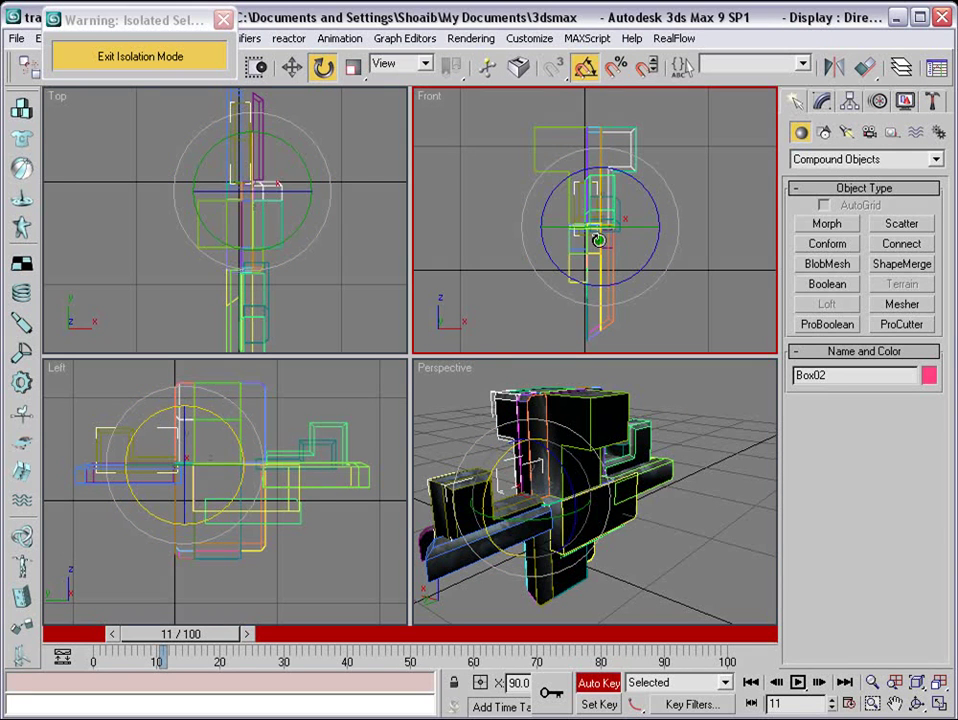
left_click_drag(598, 241, 618, 155)
middle_click_drag(493, 520, 605, 515, "alt")
left_click_drag(669, 200, 661, 163)
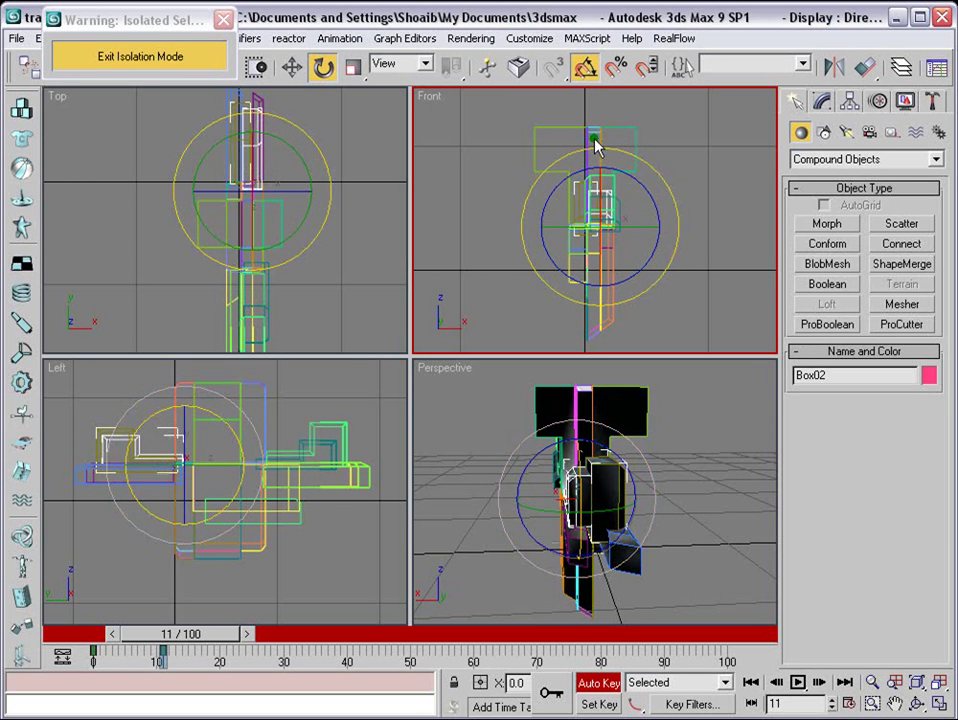
Retime Box02's rotation by moving its keys to frames 9 and 15.
left_click_drag(186, 638, 258, 626)
middle_click_drag(575, 505, 437, 527, "alt")
left_click_drag(175, 659, 132, 656)
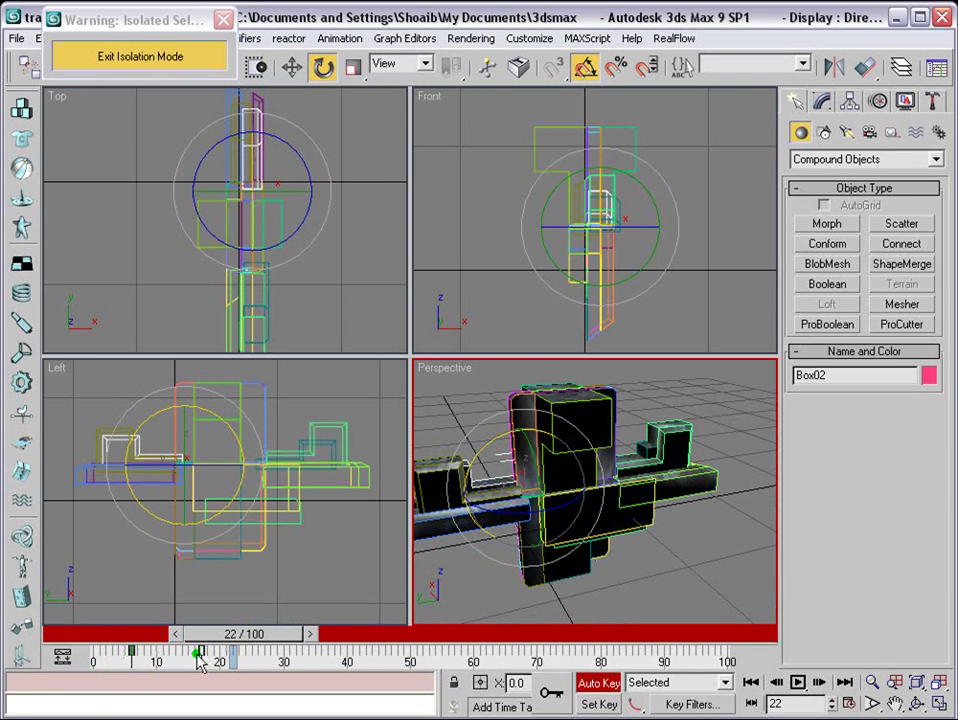
left_click_drag(201, 652, 129, 652)
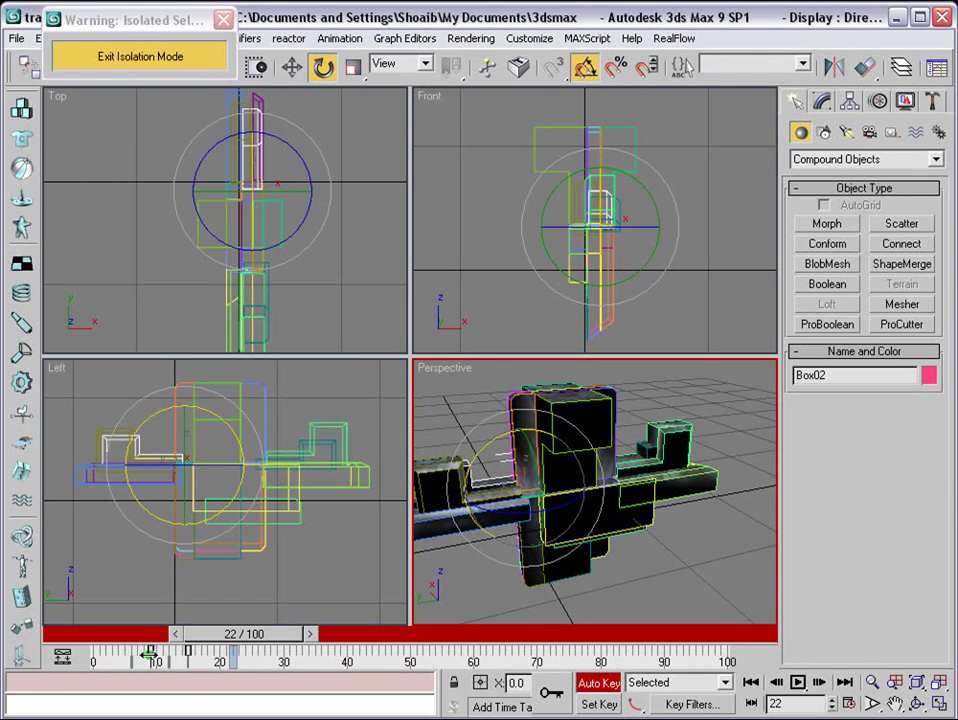
Go to frame 17, select Box32 and move only its pivot down and inward to the bottom of its stem.
left_click_drag(226, 648, 197, 645)
left_click(591, 421)
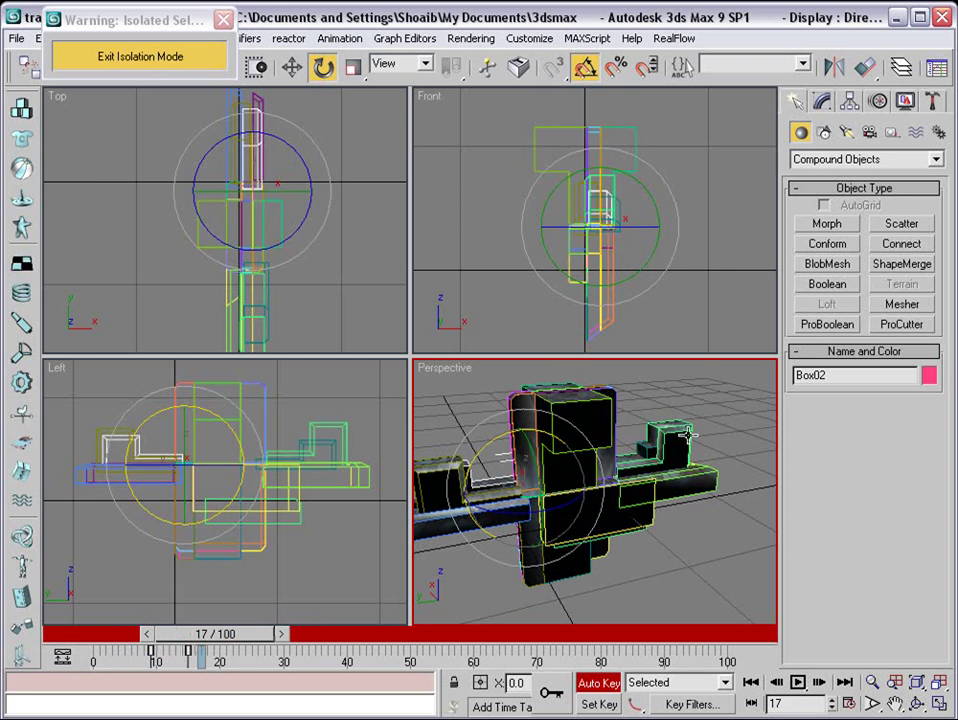
middle_click_drag(591, 421, 610, 178, "alt")
left_click(293, 65)
left_click(322, 67)
left_click(848, 102)
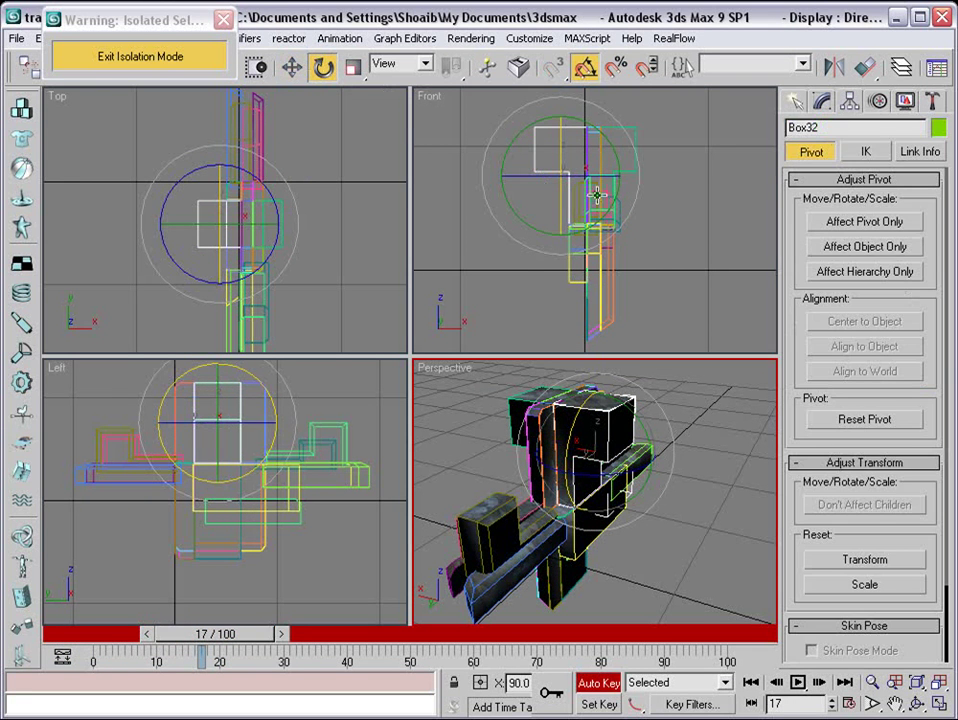
left_click(292, 67)
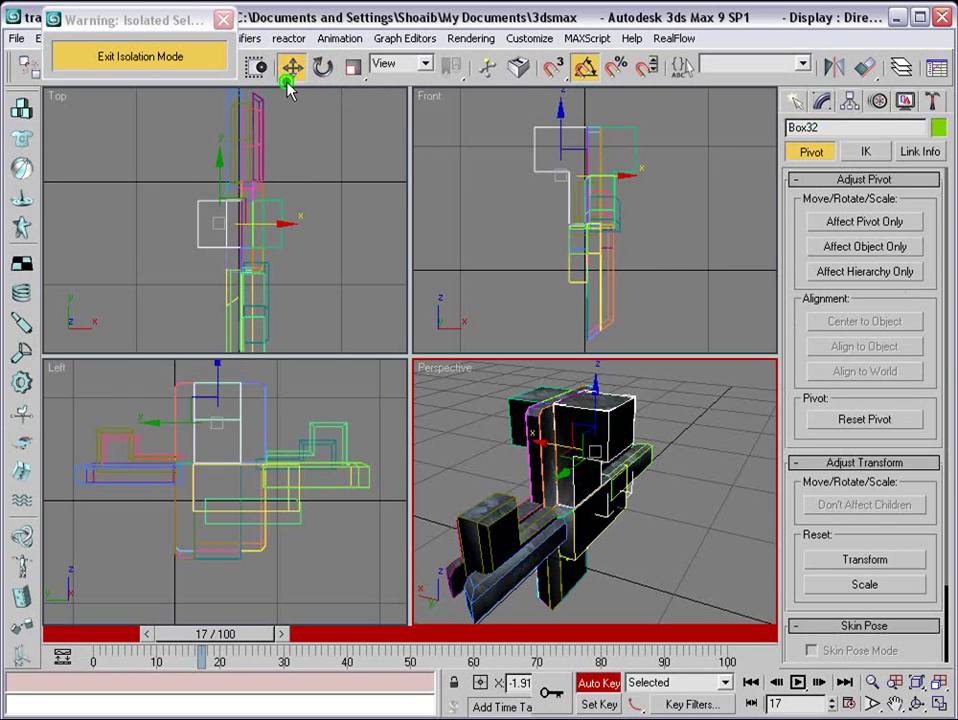
left_click(848, 222)
left_click_drag(640, 165, 601, 205)
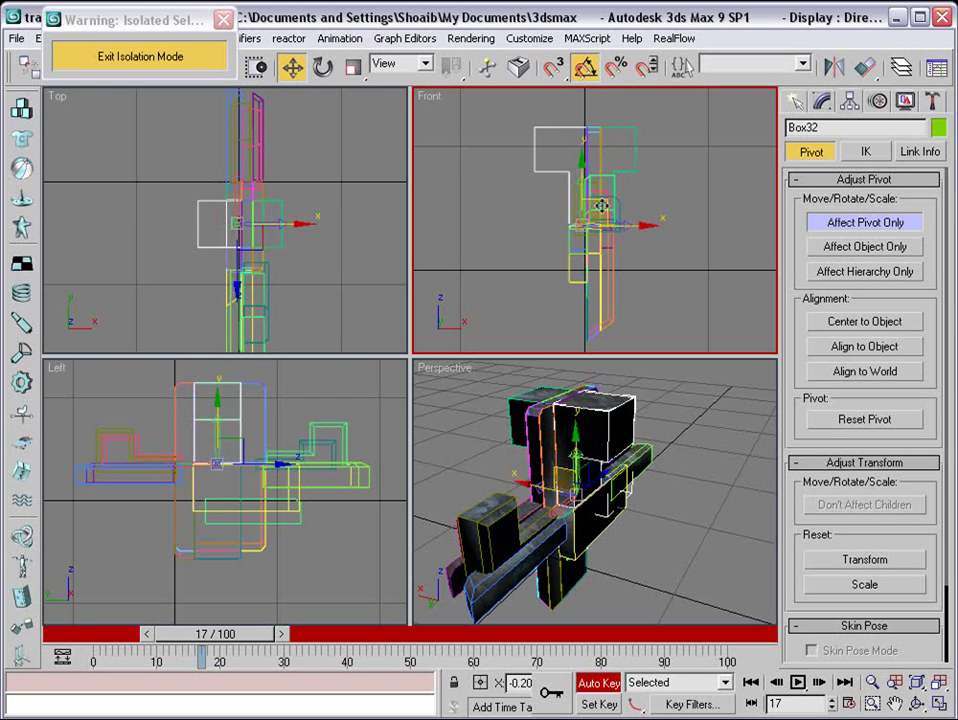
Try to rotate Box32 about its pivot at the bottom of the stem.
left_click(322, 67)
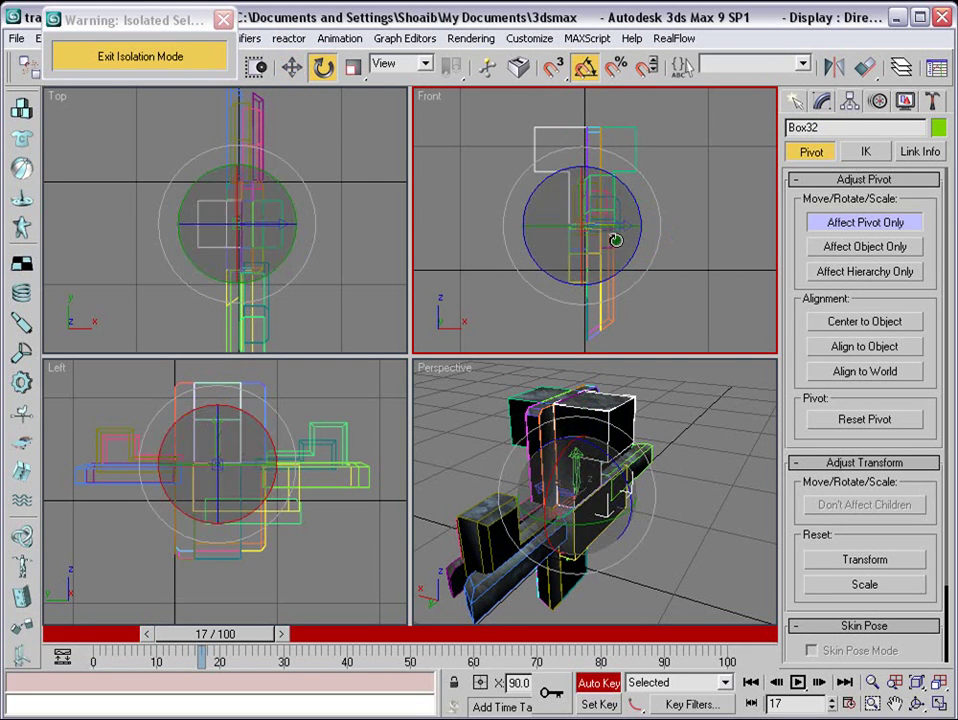
left_click_drag(605, 220, 692, 217)
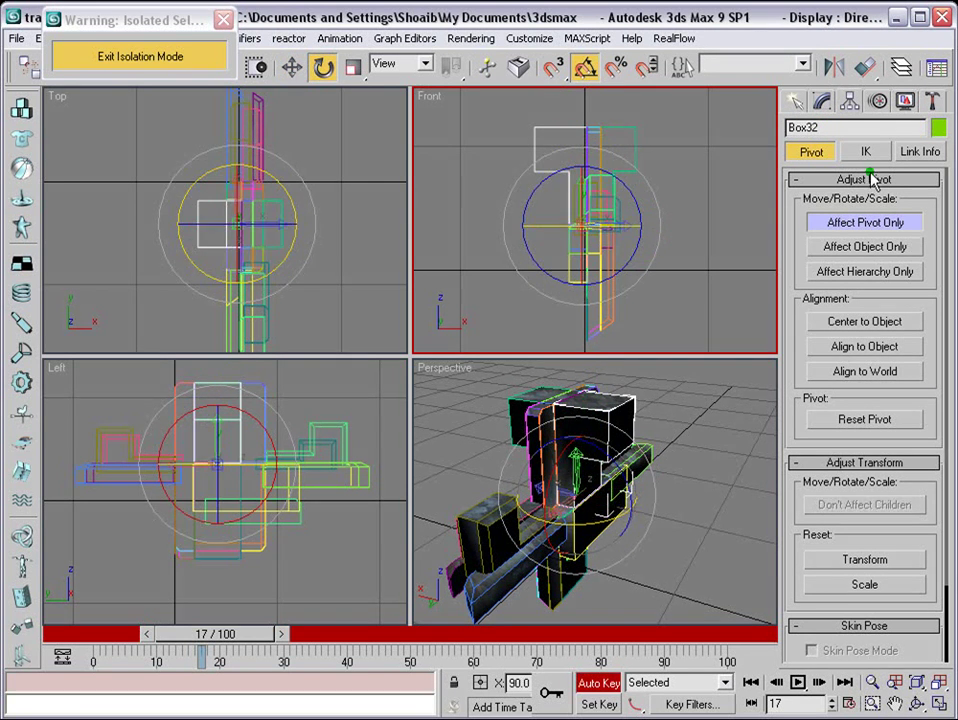
left_click(813, 153)
mouse_move(607, 228)
left_mouse_down()
mouse_move(691, 214)
mouse_move(632, 223)
mouse_move(610, 220)
mouse_move(676, 206)
mouse_move(605, 214)
mouse_move(607, 228)
left_mouse_up()
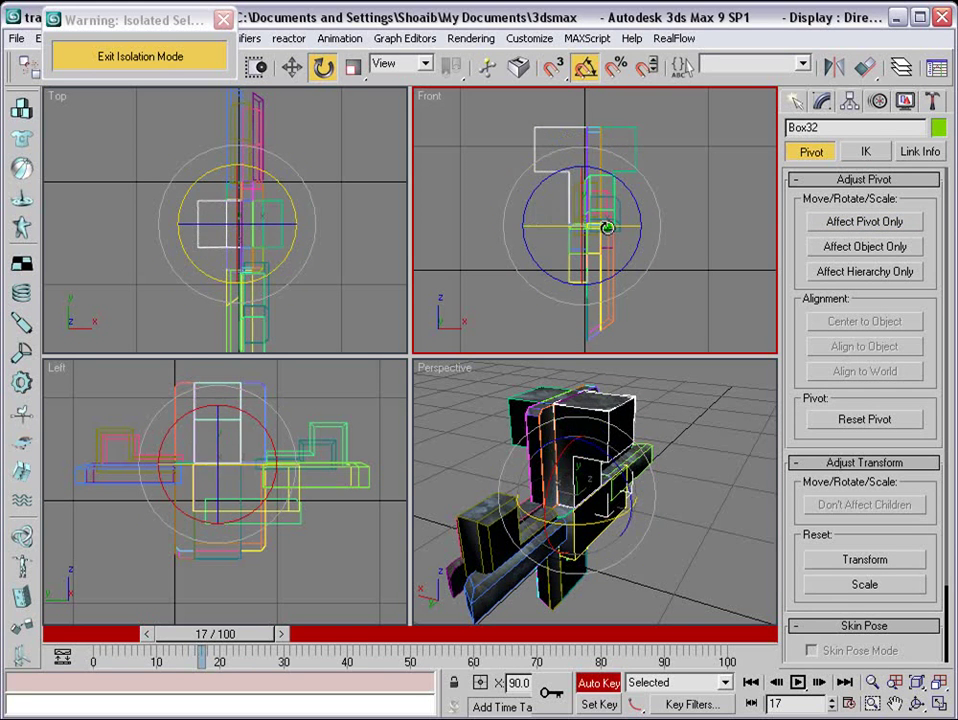
Move only Box32's pivot straight up to its top edge beside the body.
left_click(866, 222)
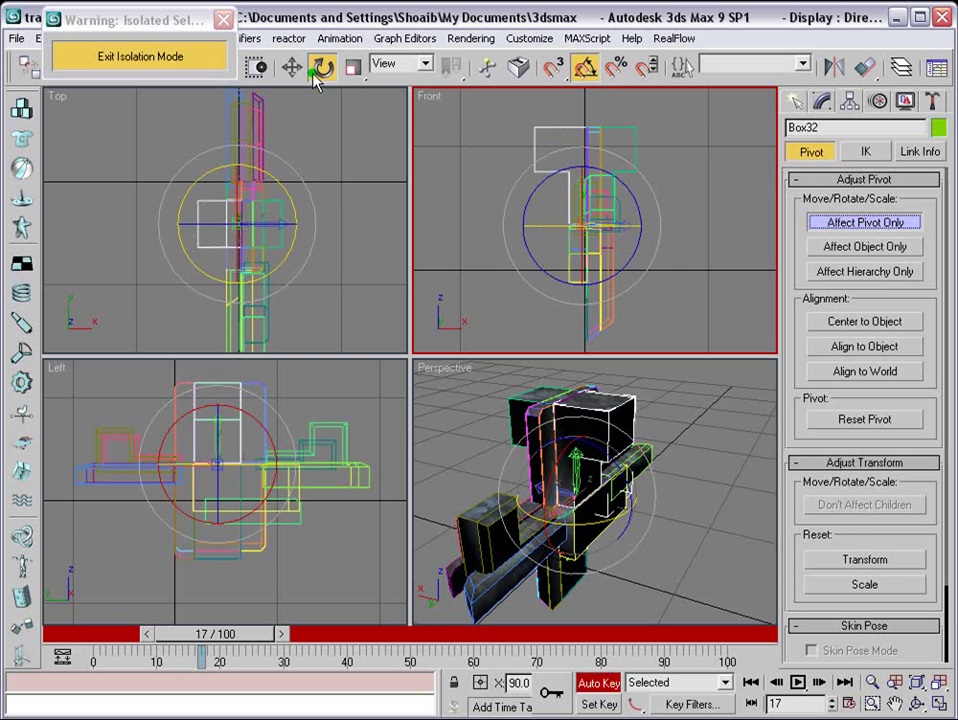
key("w")
left_click_drag(586, 190, 600, 127)
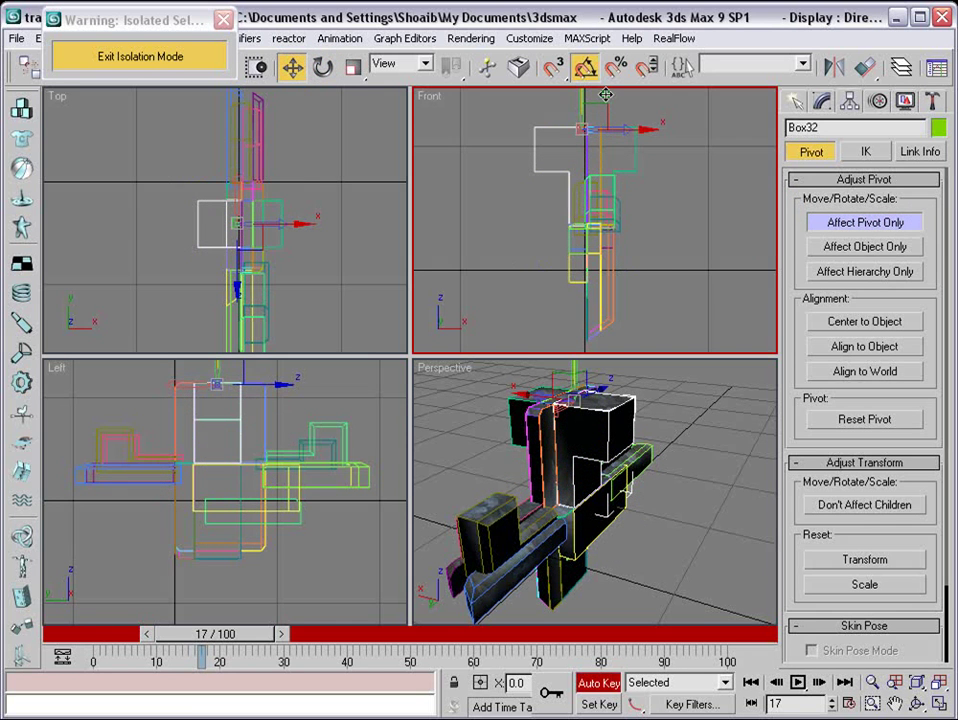
left_click(798, 102)
At frame 17, flip Box32 up above the body and turn it 90° about the vertical axis.
key("e")
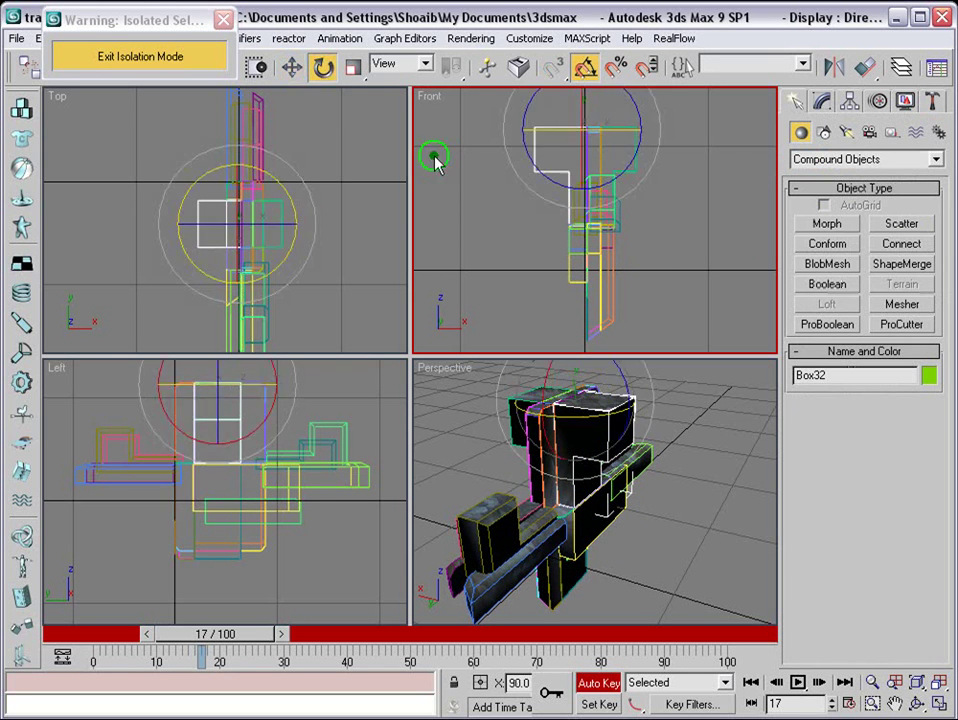
middle_click_drag(601, 225, 602, 281)
left_click_drag(584, 214, 669, 509)
scroll(667, 507, "down", 3)
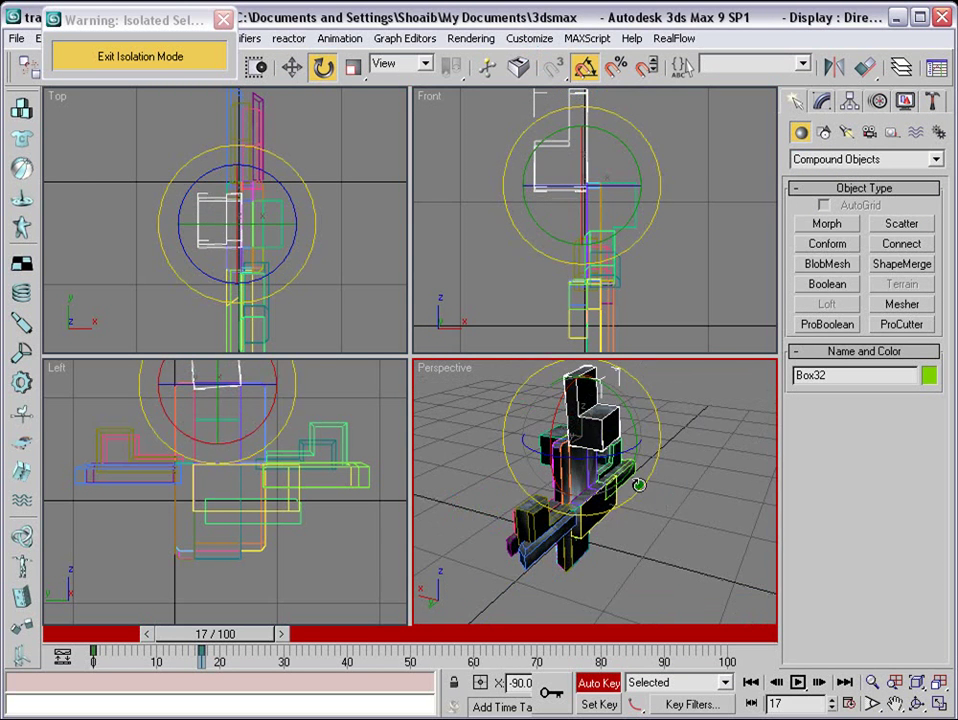
middle_click_drag(639, 485, 539, 510, "alt")
key("ctrl+z")
right_click(595, 180)
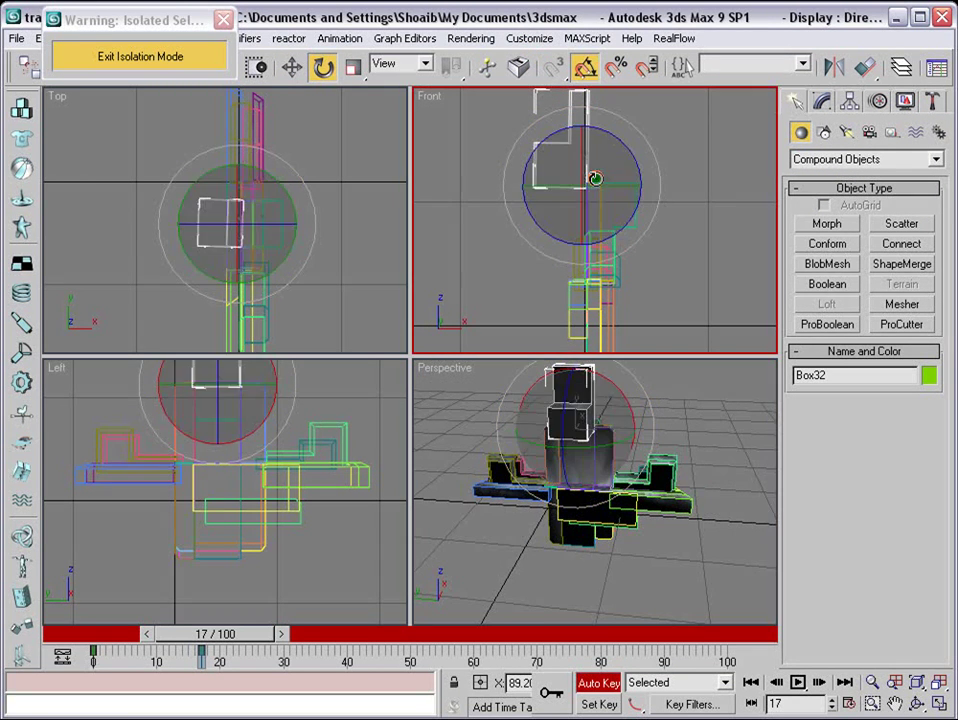
left_click_drag(595, 187, 688, 177)
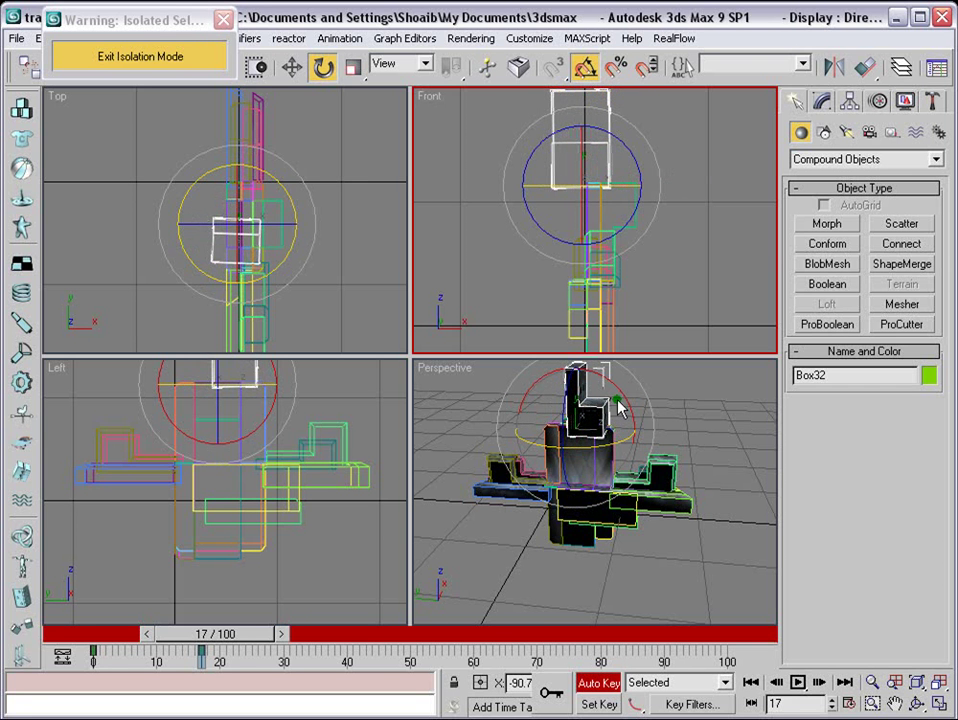
At frame 24, fold the orange lower-body panel and Box45 by 90° so they lie horizontally.
left_click_drag(205, 632, 165, 622)
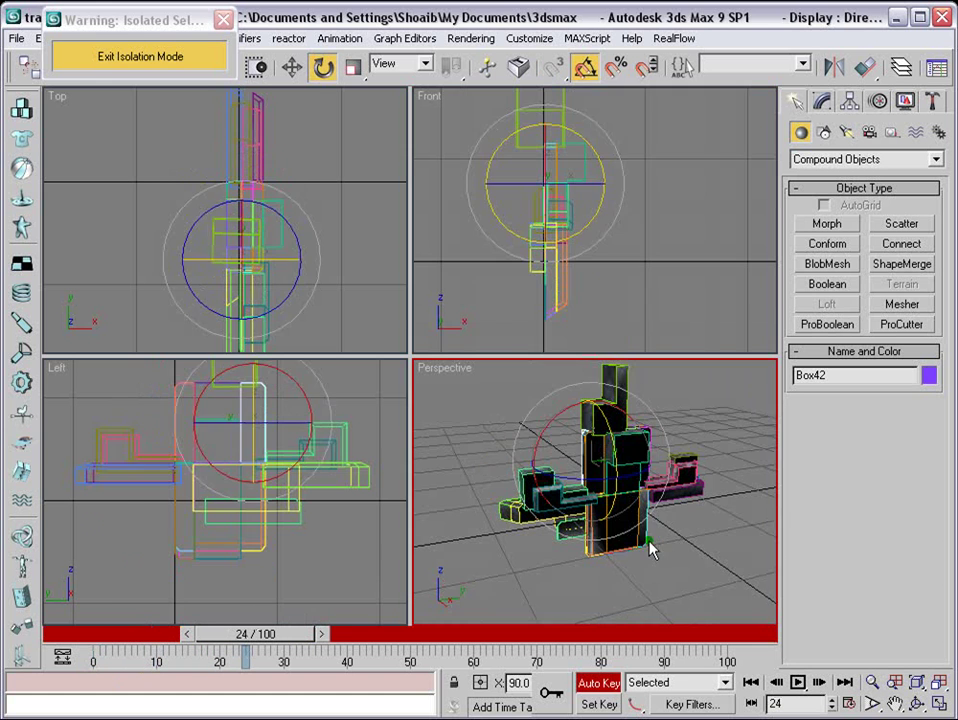
left_click(624, 541)
mouse_move(652, 549)
left_mouse_down()
mouse_move(640, 430)
mouse_move(638, 442)
left_mouse_up()
left_click(595, 543)
left_click_drag(618, 545, 630, 455)
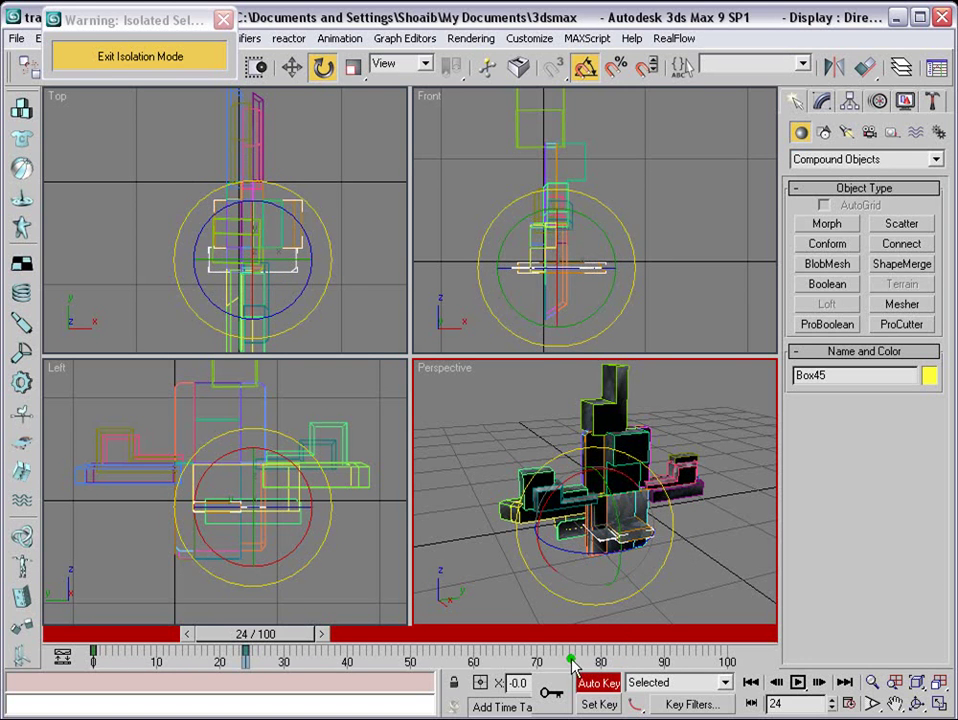
Fold Box12 by 90° to lie horizontally at frame 24 and move its keys to frames 10 and 15.
left_click(641, 509)
left_click_drag(637, 546, 683, 429)
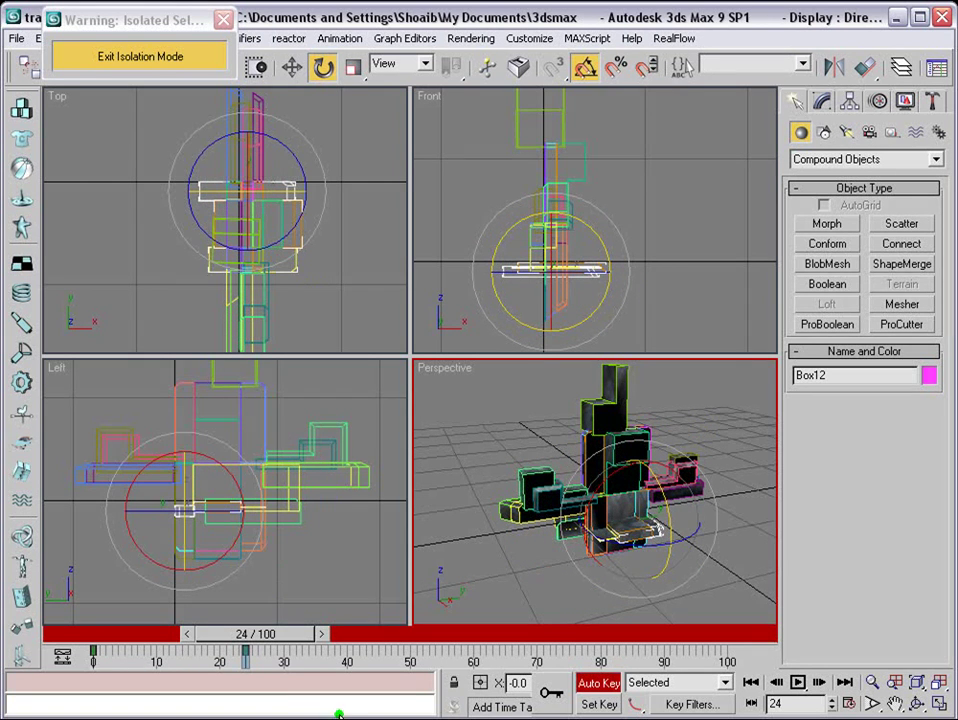
left_click_drag(291, 657, 256, 668)
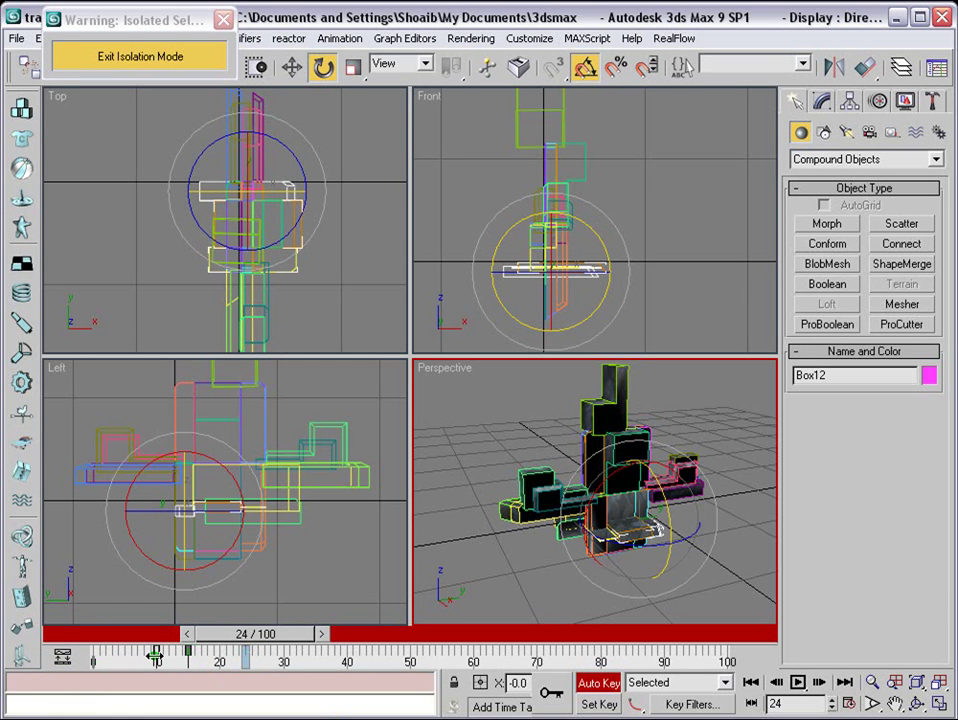
Go to frame 30, select Box08 on the lower body and move only its pivot up to its top end.
left_click_drag(228, 643, 263, 640)
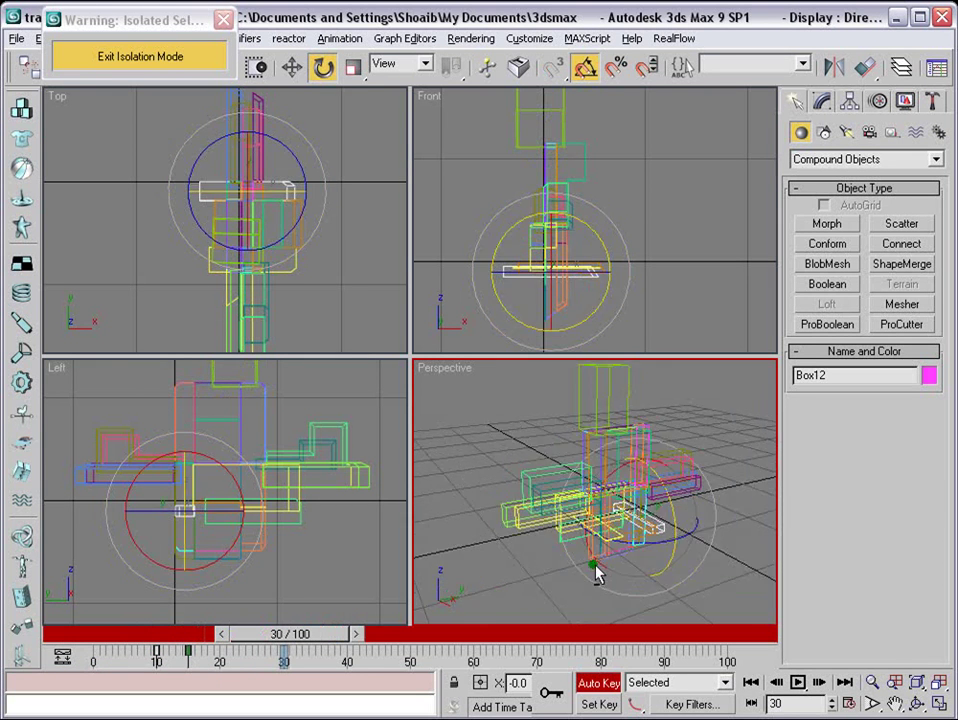
middle_click_drag(614, 573, 535, 561, "alt")
scroll(612, 560, "up", 5)
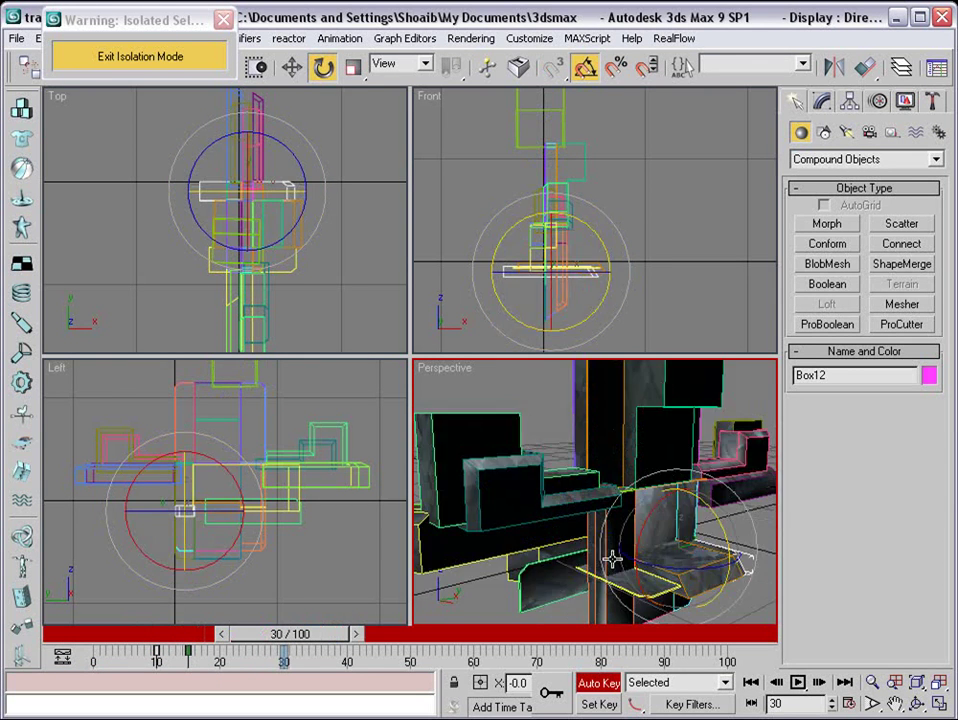
middle_click_drag(612, 560, 601, 543)
left_click(600, 543)
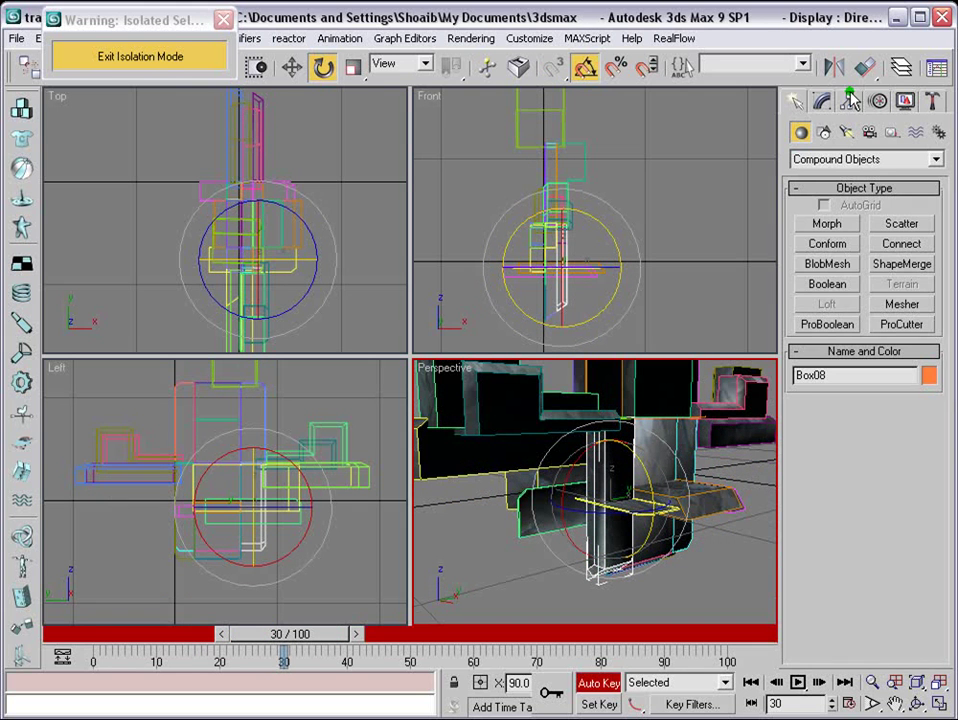
left_click(850, 101)
left_click(865, 222)
left_click(292, 66)
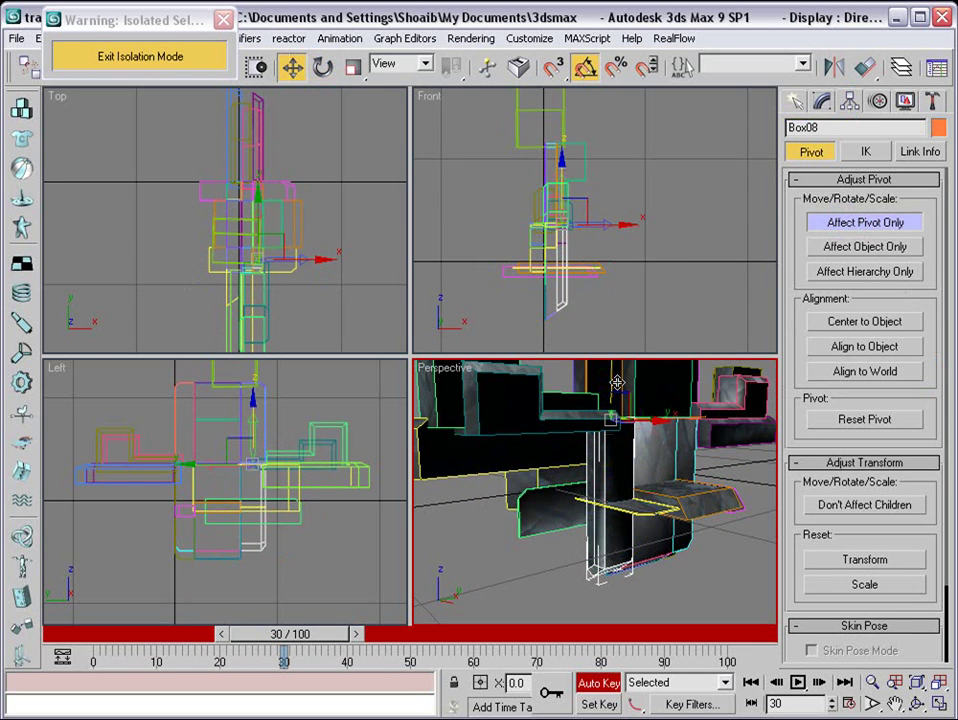
left_click(801, 101)
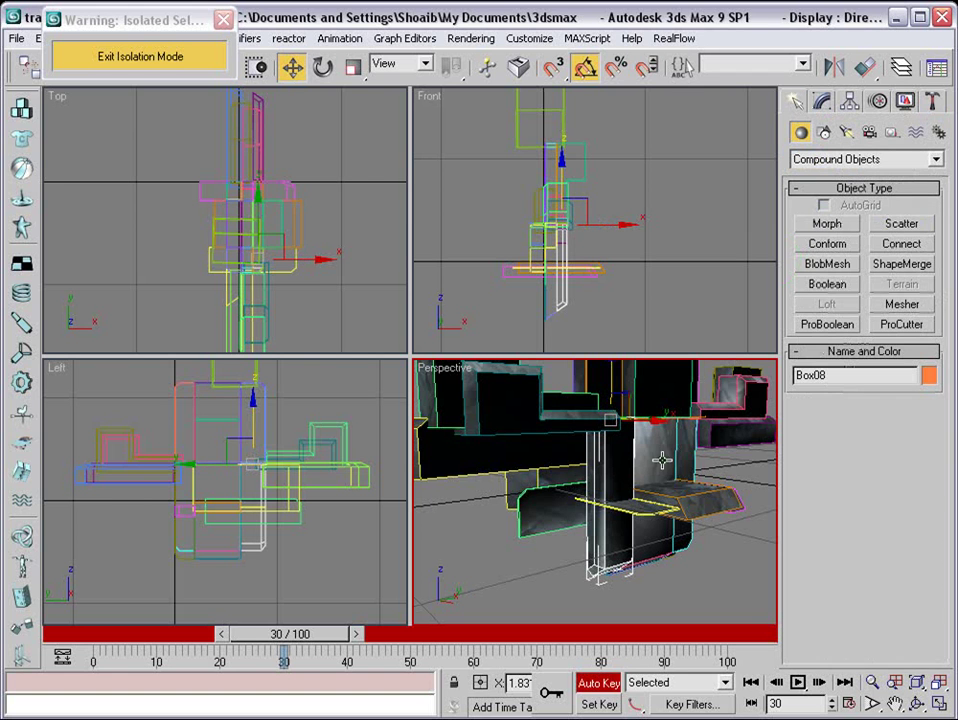
Fold Box08 up by 90° at frame 30 so it lies horizontally.
left_click(322, 66)
left_click_drag(555, 390, 577, 328)
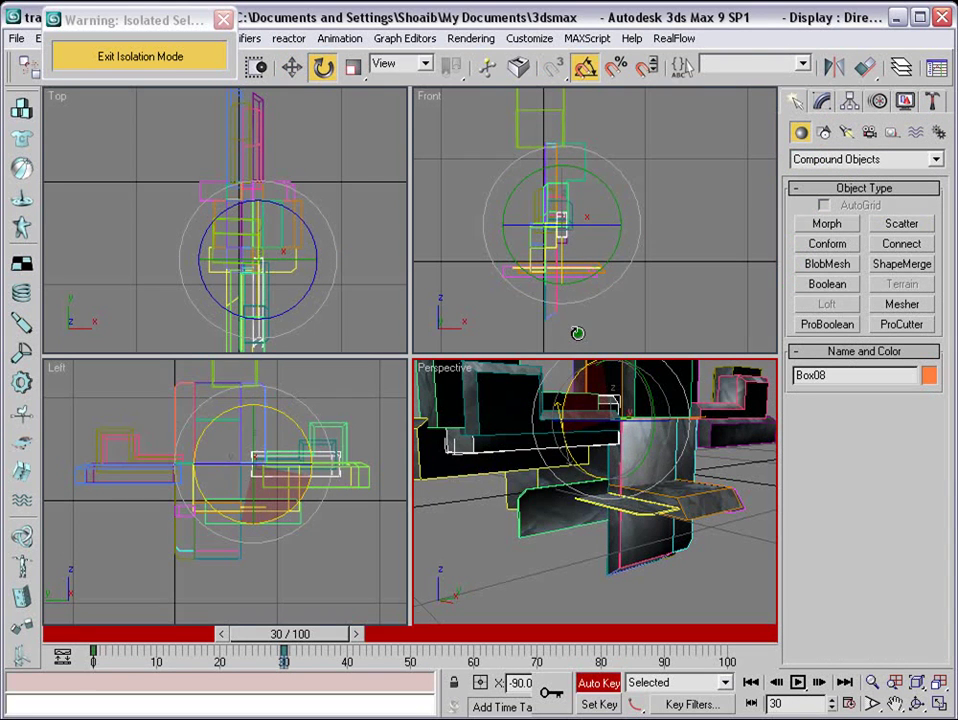
Move only Box35's pivot up to its top end and fold the box by 90° to lie horizontally at frame 30.
left_click(620, 557)
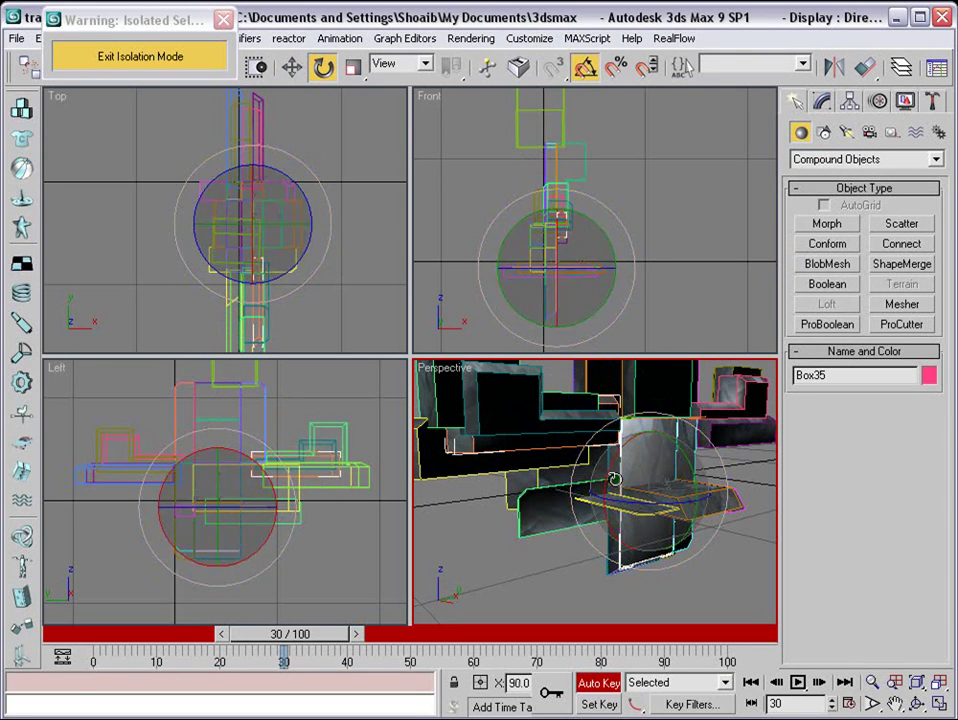
left_click(849, 102)
left_click(865, 222)
left_click(292, 67)
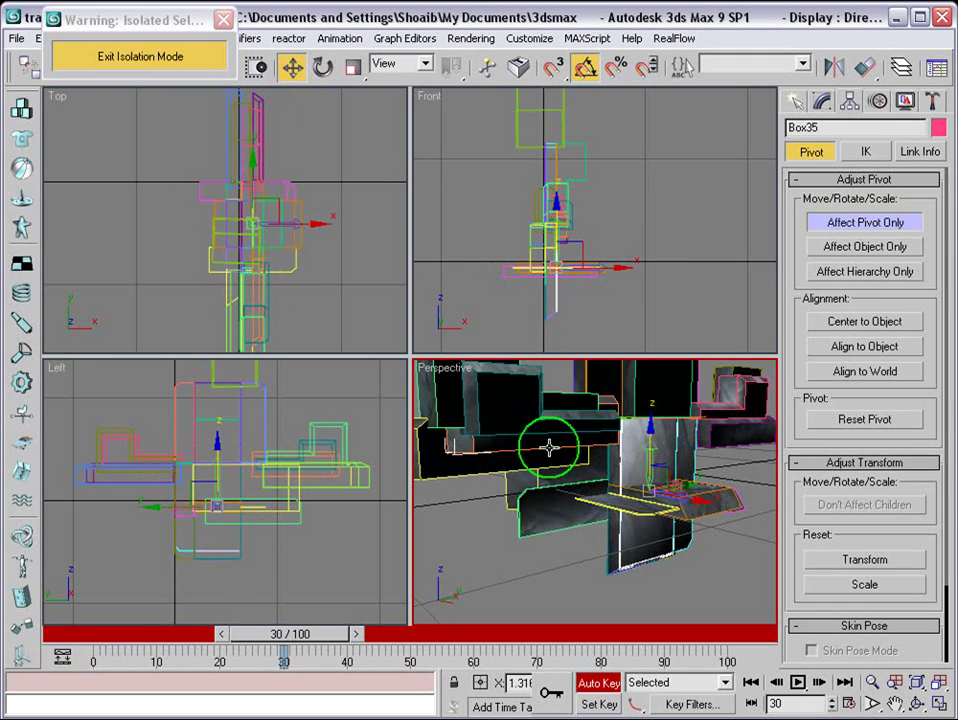
left_click_drag(652, 466, 657, 391)
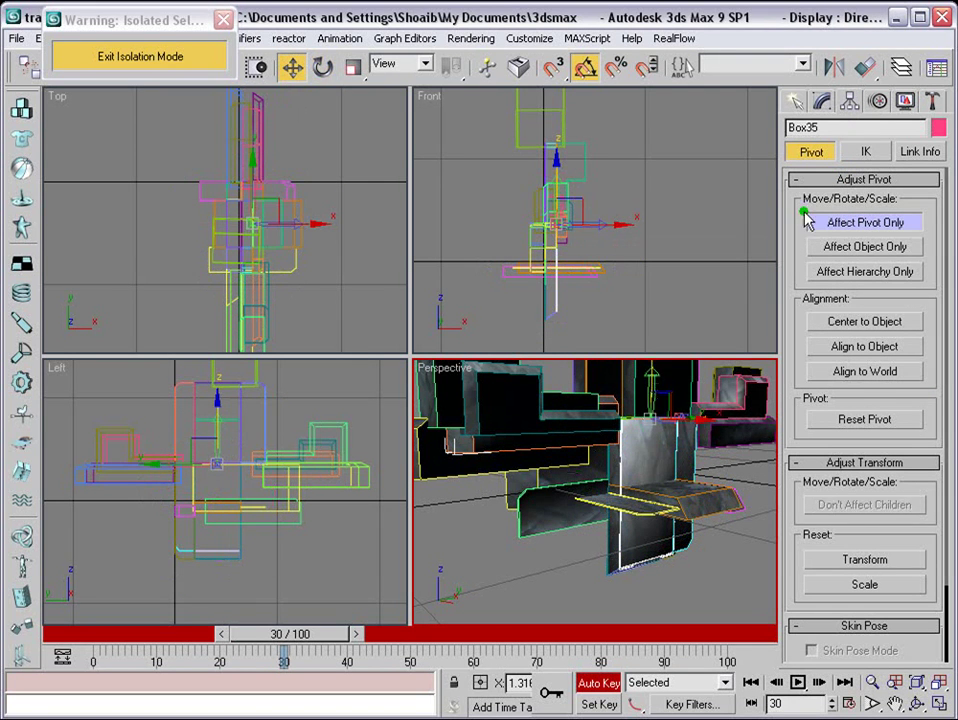
left_click(801, 103)
left_click(325, 68)
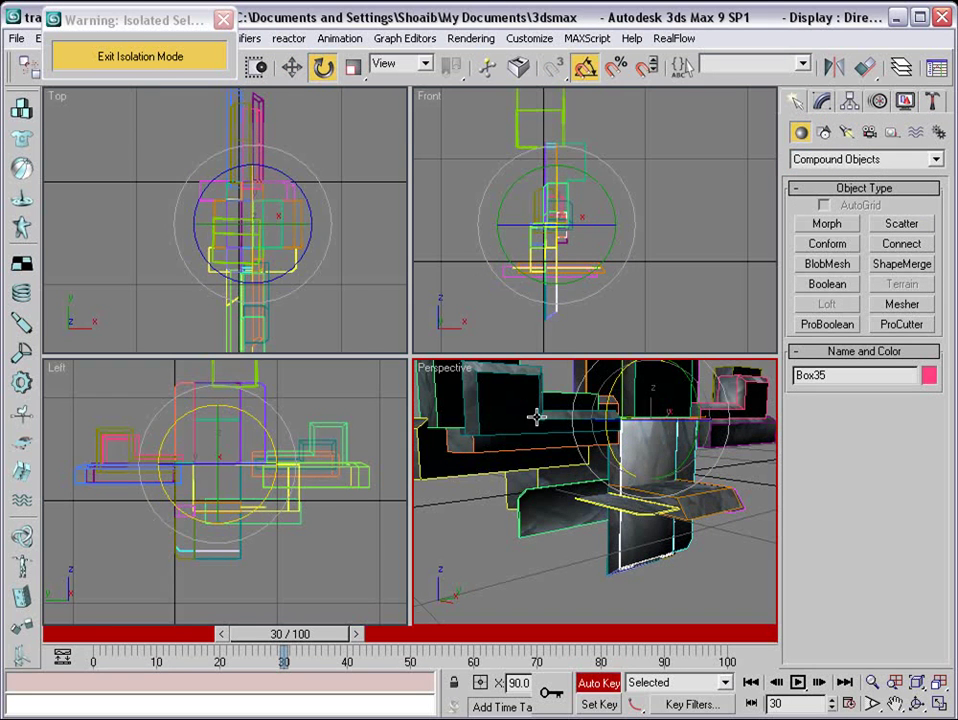
left_click_drag(603, 438, 614, 340)
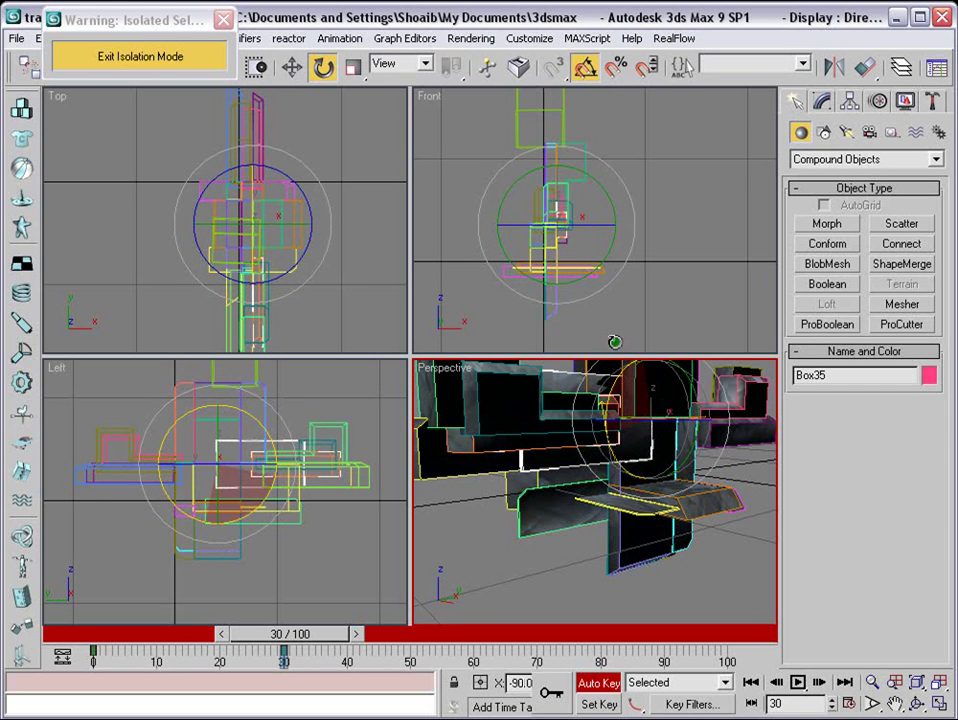
Rotate Box33 on the lower body by 90° to lie horizontally at frame 30 and retime its rotation keys.
left_click(631, 546)
left_click_drag(601, 476, 624, 395)
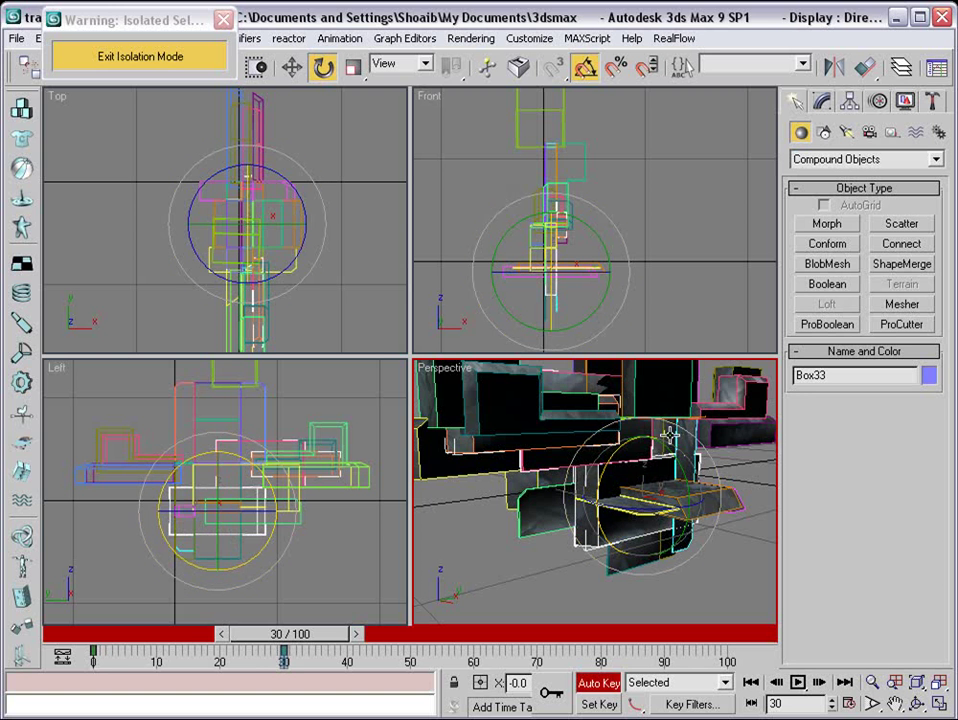
left_click_drag(108, 660, 85, 660)
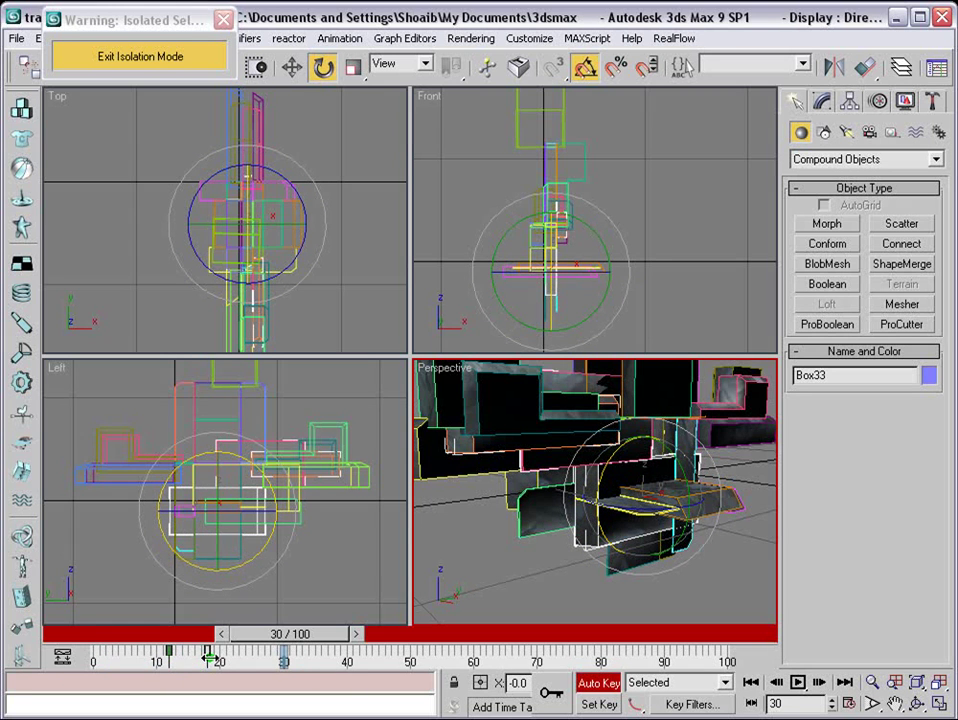
At frame 11, rotate Box42 on the upper body by 90° so it lies horizontally.
left_click_drag(263, 648, 92, 618)
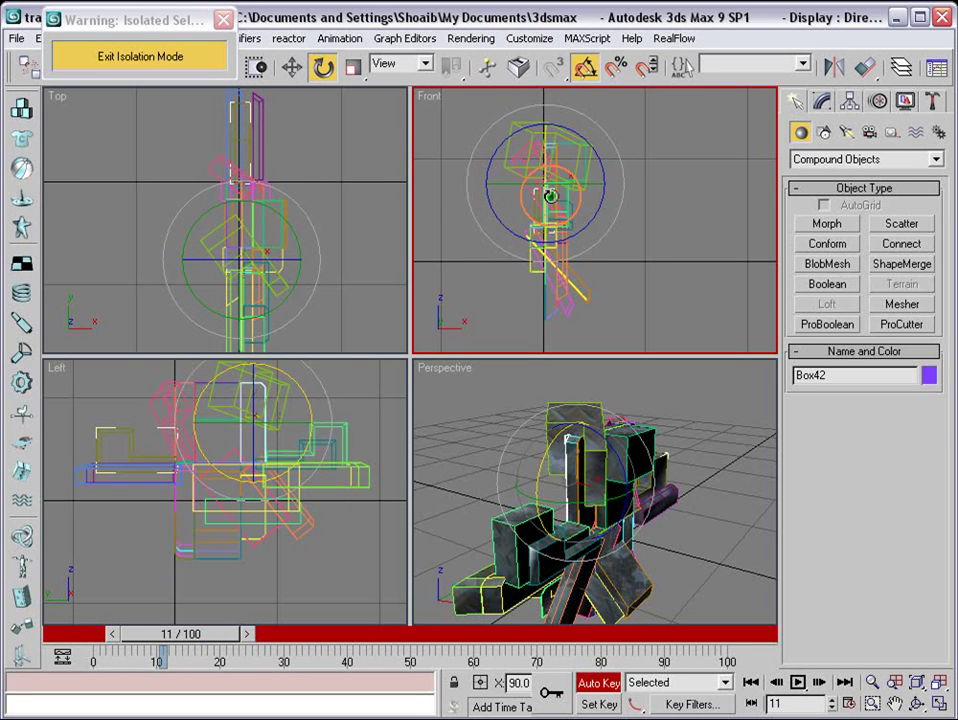
left_click_drag(549, 196, 540, 282)
middle_click_drag(637, 465, 391, 478, "alt")
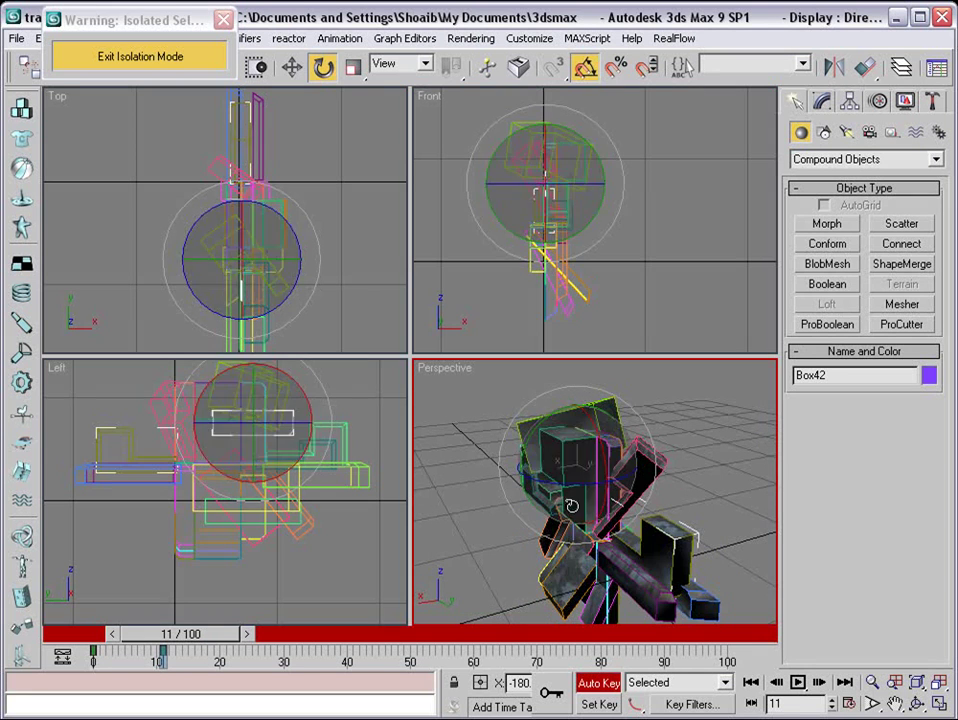
At frame 37, rotate Box40 by 90° to lie horizontally and move its keys to frames 13 and 20.
left_click_drag(202, 636, 351, 643)
key("e")
left_click(614, 458)
left_click_drag(614, 458, 731, 239)
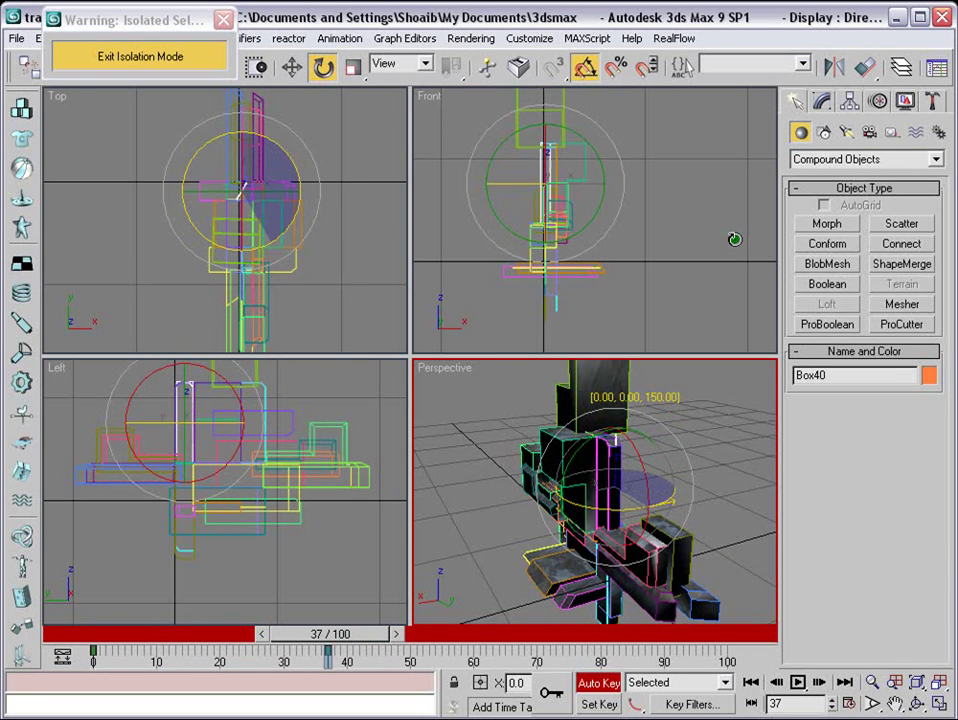
right_click(731, 239)
left_click_drag(648, 477, 90, 668)
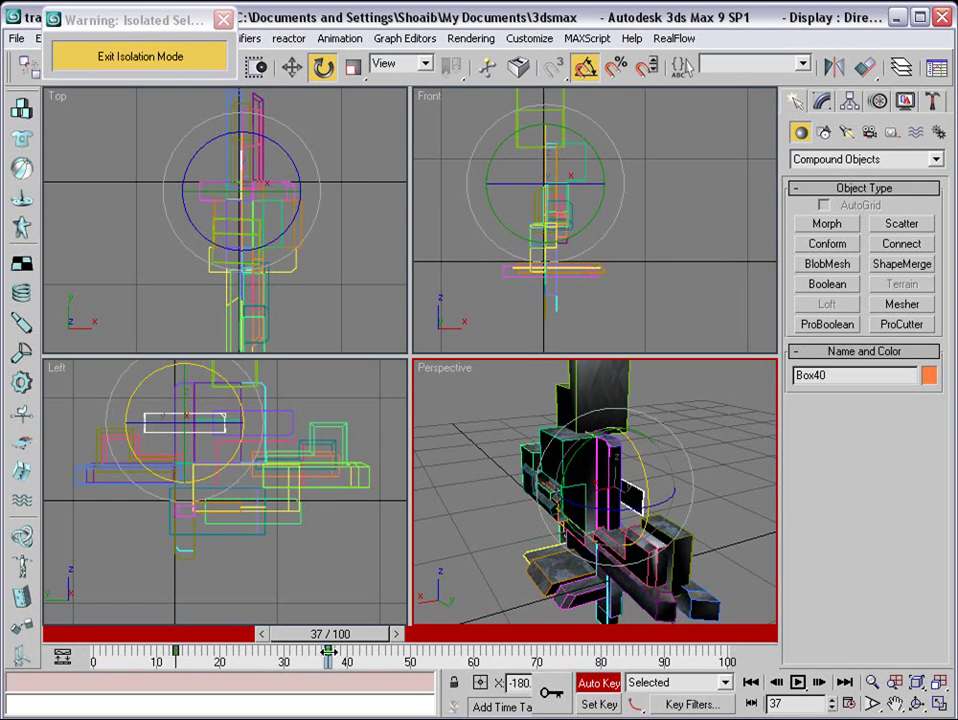
At frame 20, rotate Box46 by 90° to lie horizontally and select its key at frame 0.
left_click_drag(341, 636, 385, 636)
middle_click_drag(625, 535, 698, 541, "alt")
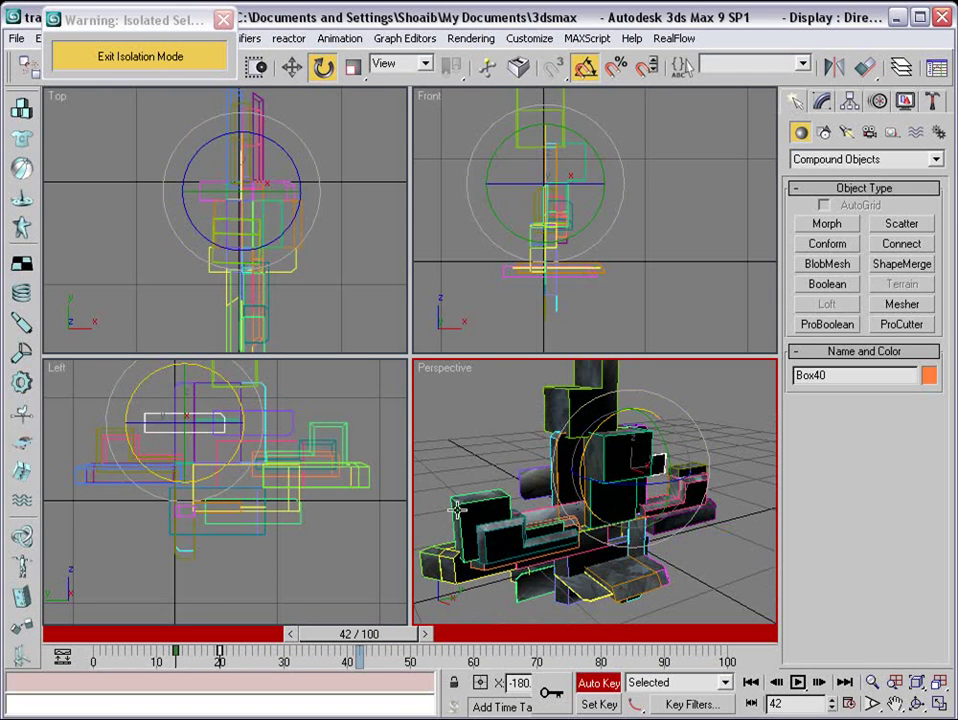
left_click(516, 477)
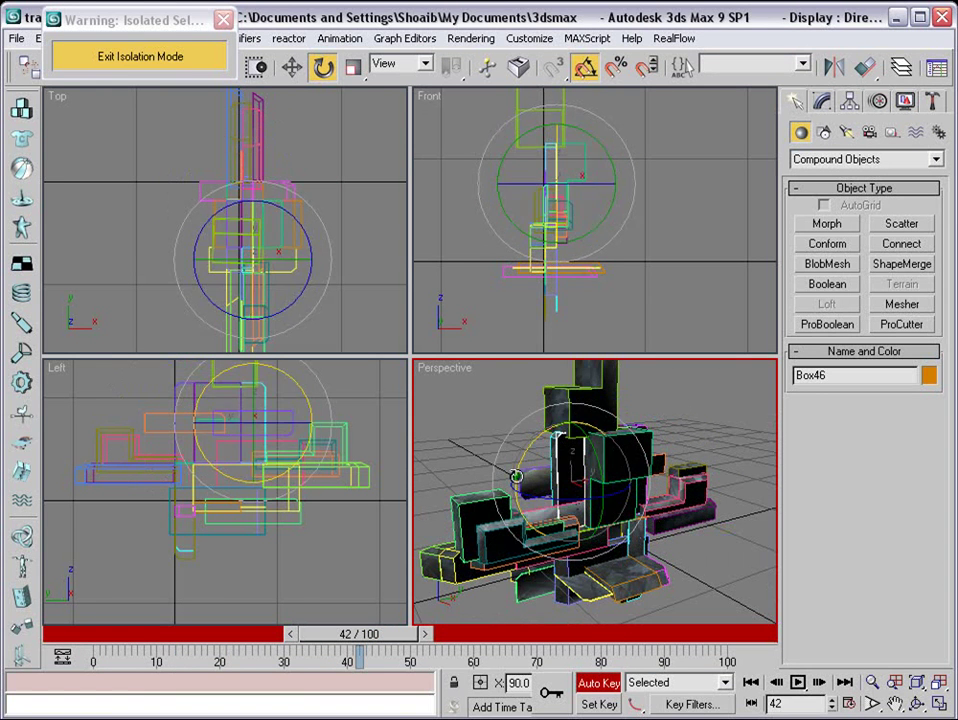
left_click_drag(343, 636, 218, 636)
left_click_drag(552, 466, 508, 530)
left_click_drag(128, 657, 97, 661)
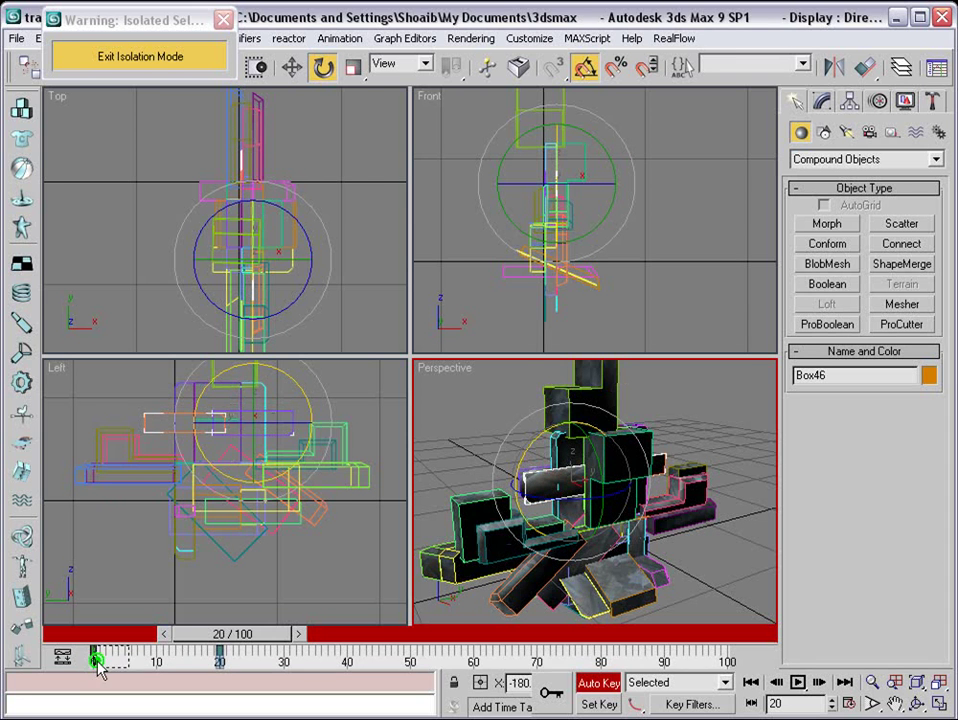
At frame 38, rotate Box32 above the body by 90° so it lies horizontally.
left_click_drag(225, 634, 338, 634)
key("e")
scroll(597, 503, "down", 3)
mouse_move(597, 503)
middle_mouse_down("alt")
mouse_move(423, 522)
mouse_move(464, 532)
middle_mouse_up("alt")
middle_click_drag(540, 543, 595, 527, "alt")
left_click(590, 383)
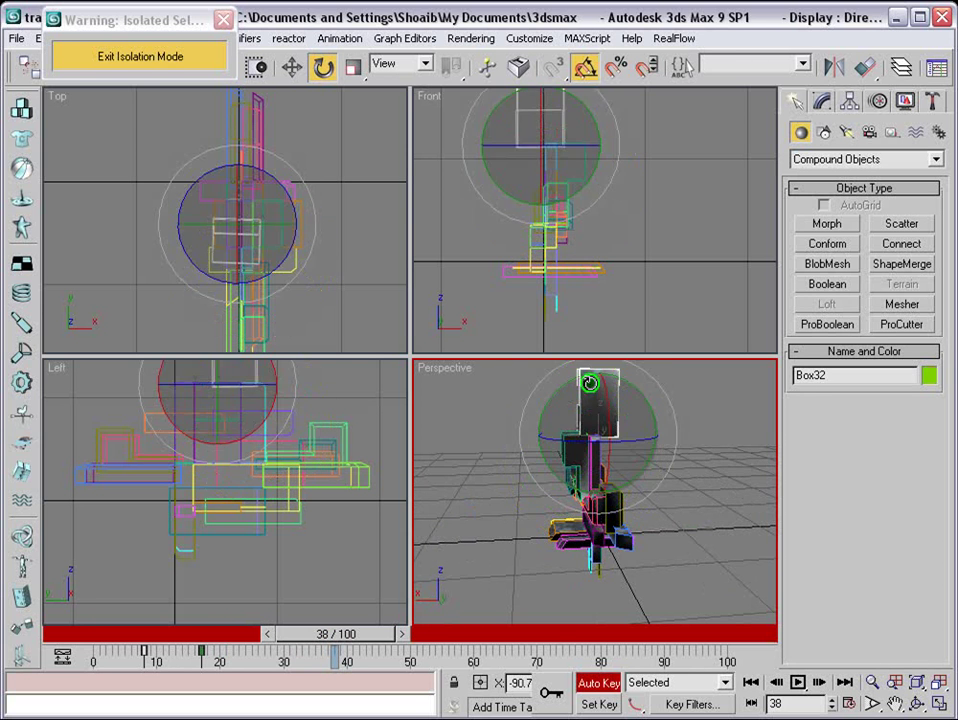
left_click_drag(618, 386, 617, 480)
middle_click_drag(617, 480, 440, 535, "alt")
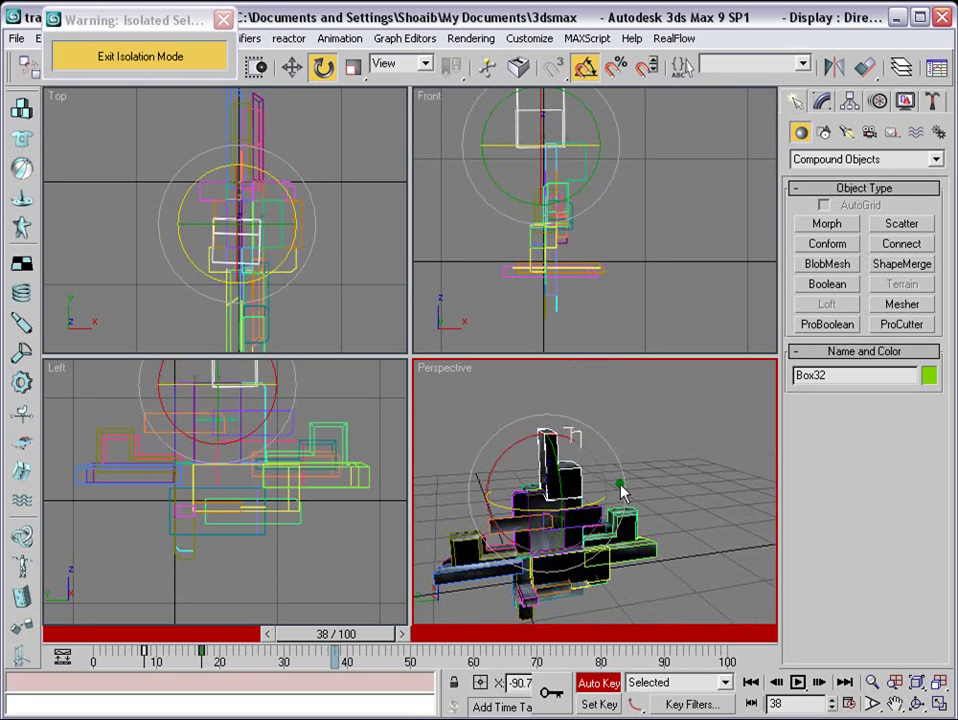
left_click_drag(609, 450, 671, 584)
key("ctrl+z")
right_click(628, 287)
left_click_drag(541, 133, 619, 121)
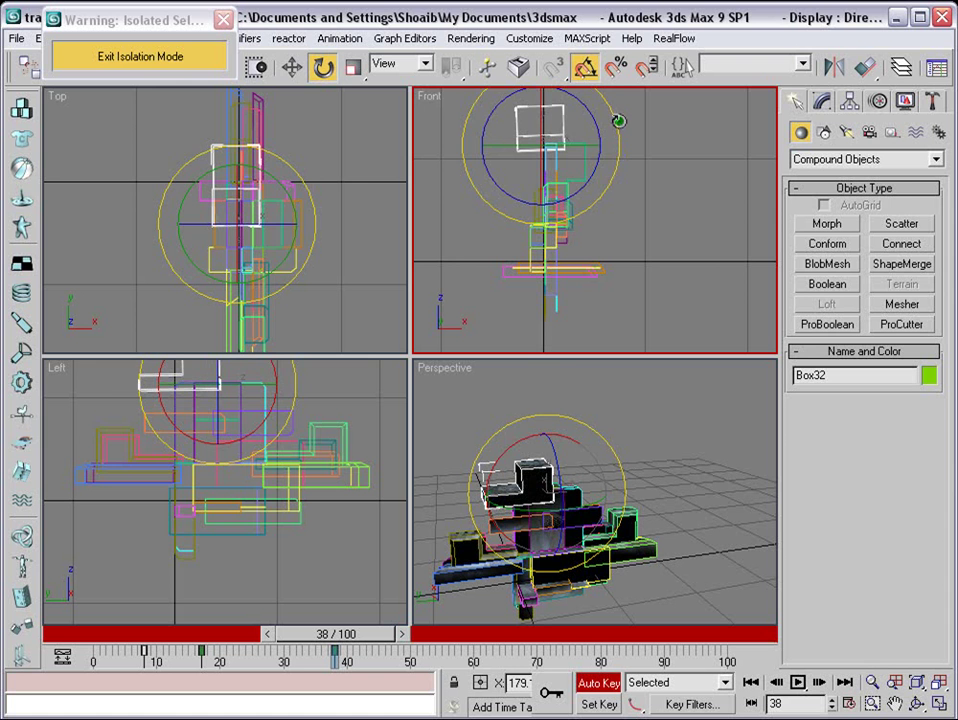
Lower Box32 onto the body and retime its keys to frames 10, 18, 25 and 30.
left_click(291, 67)
left_click_drag(543, 151, 548, 188)
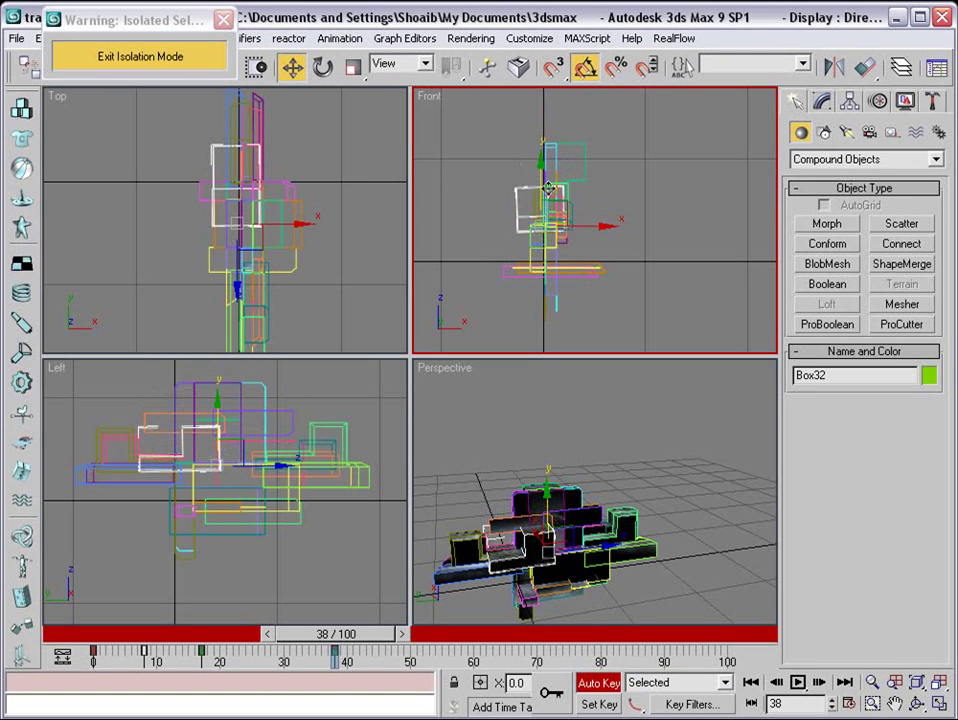
left_click(325, 70)
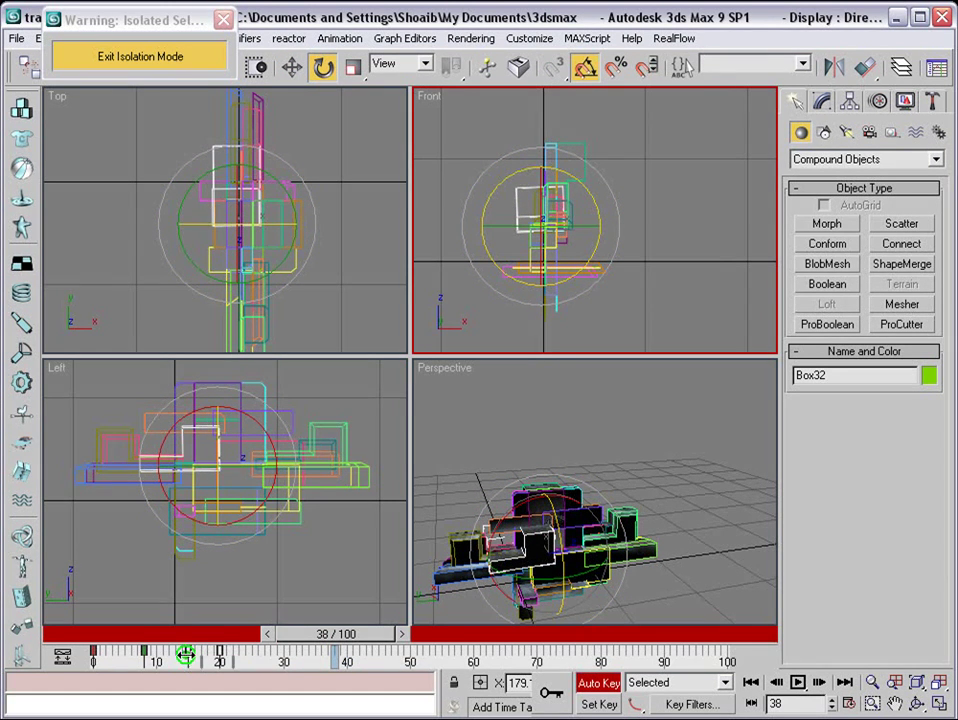
left_click_drag(158, 650, 398, 634)
Select all pieces of the unfolded model and group them under the name T.
scroll(609, 455, "up", 6)
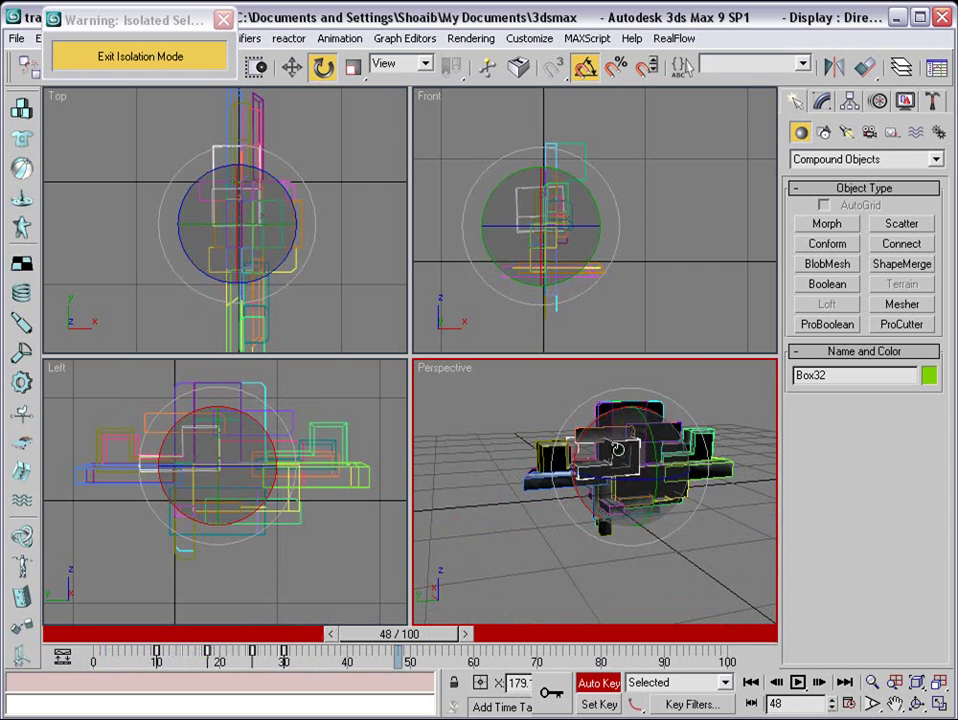
left_click(652, 283)
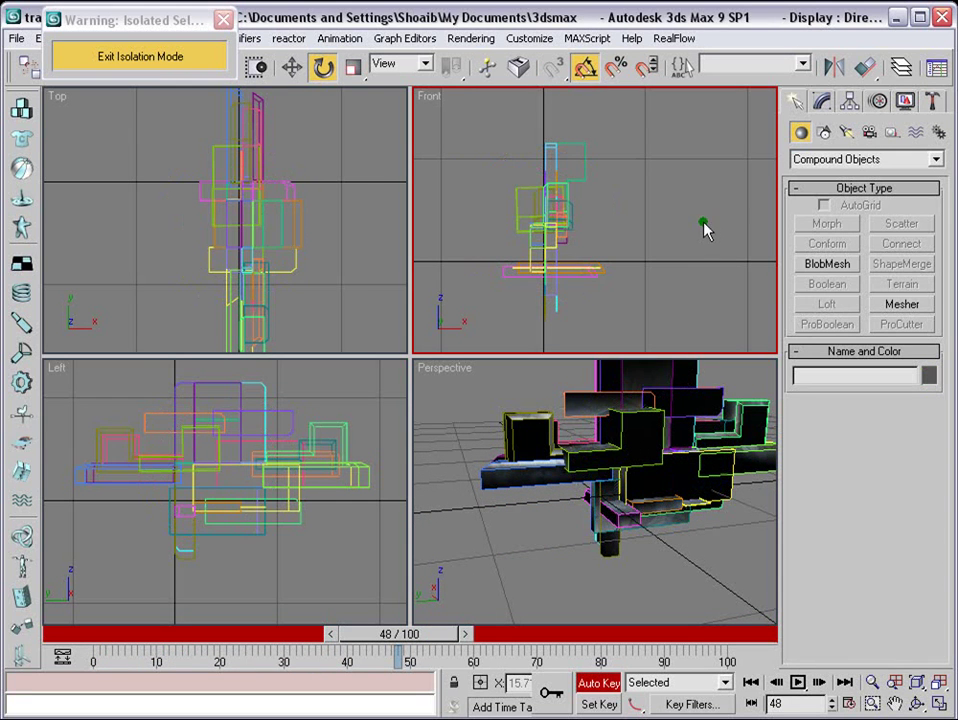
scroll(636, 287, "down", 2)
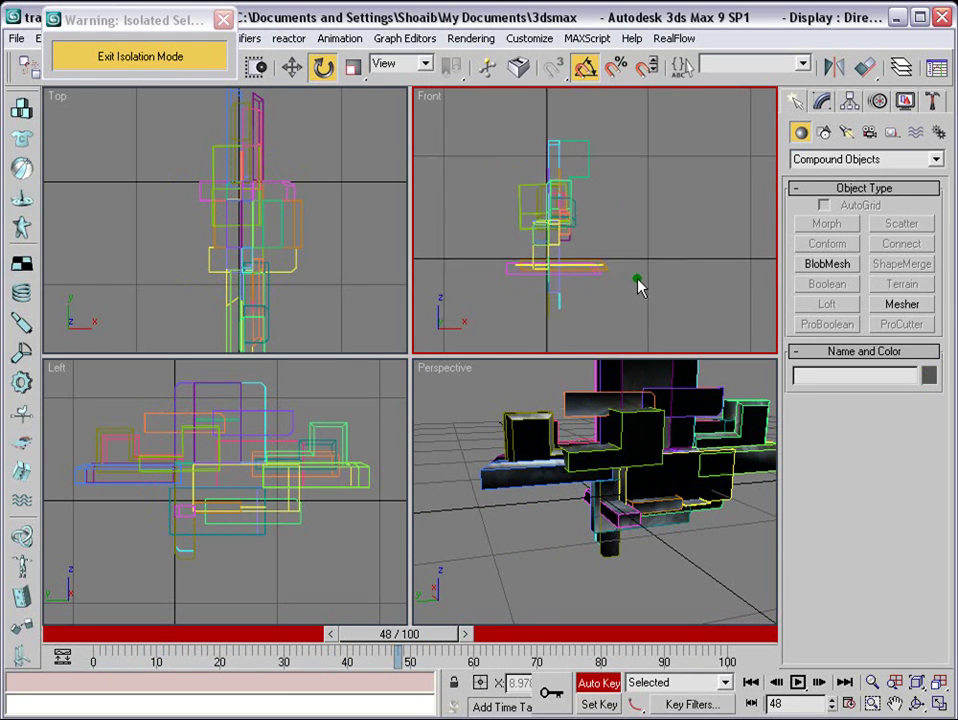
scroll(615, 515, "down", 3)
left_click_drag(398, 670, 393, 601)
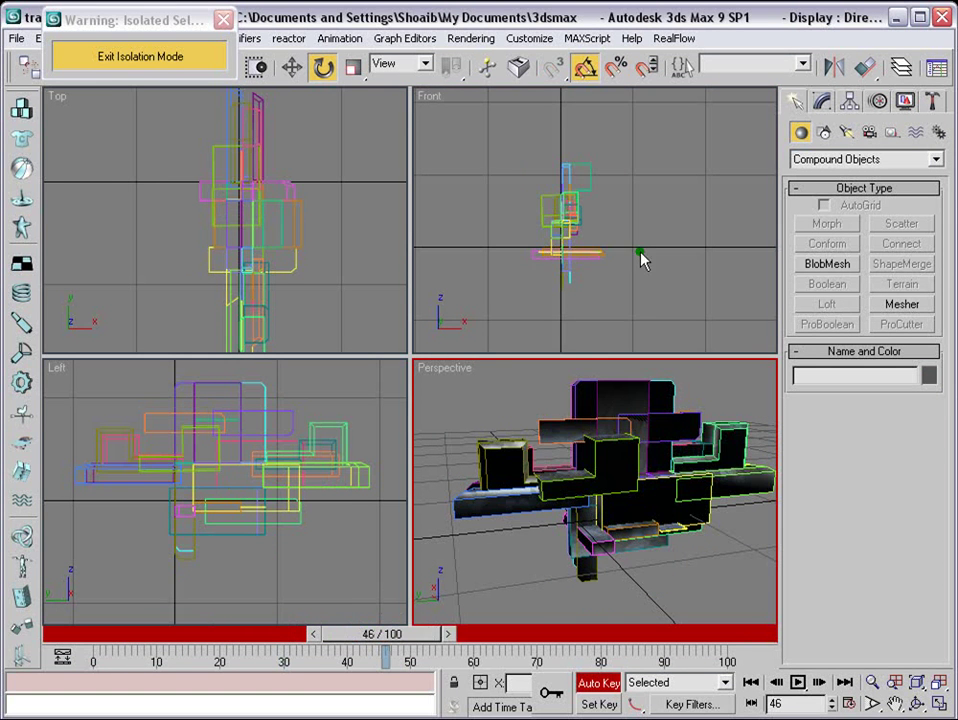
scroll(643, 262, "down", 1)
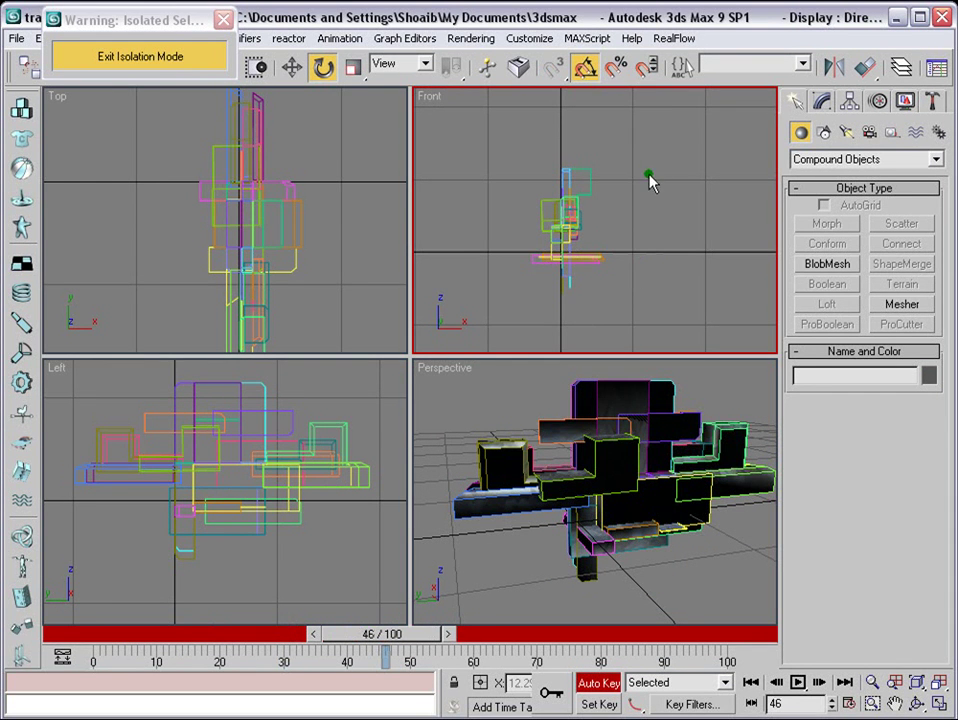
left_click_drag(656, 144, 476, 316)
left_click_drag(196, 22, 160, 122)
left_click(113, 38)
left_click(118, 57)
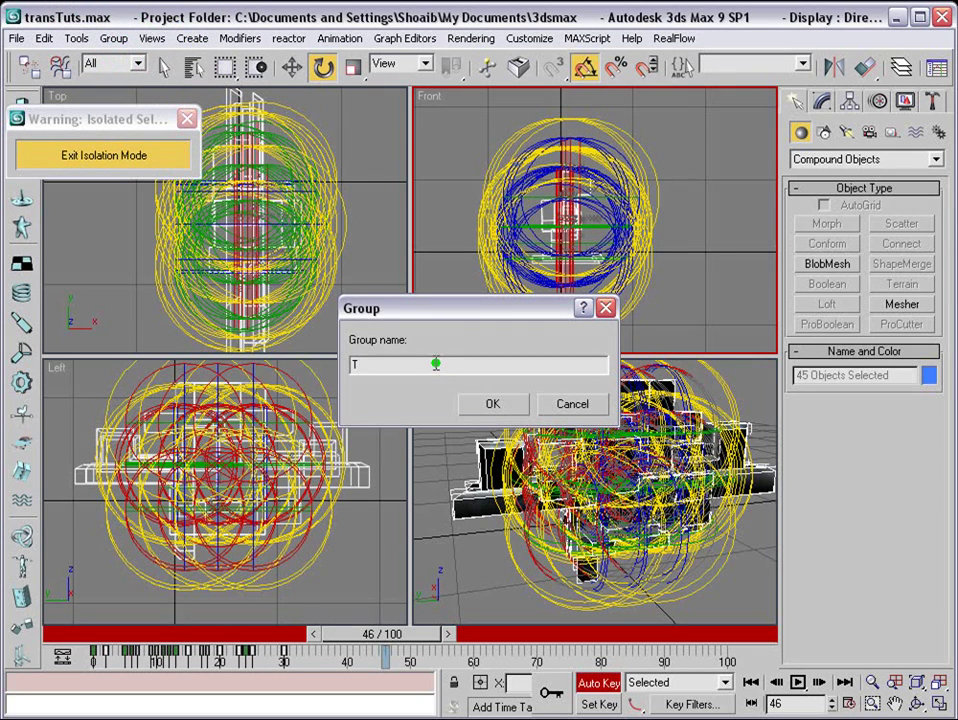
type("T")
left_click(493, 403)
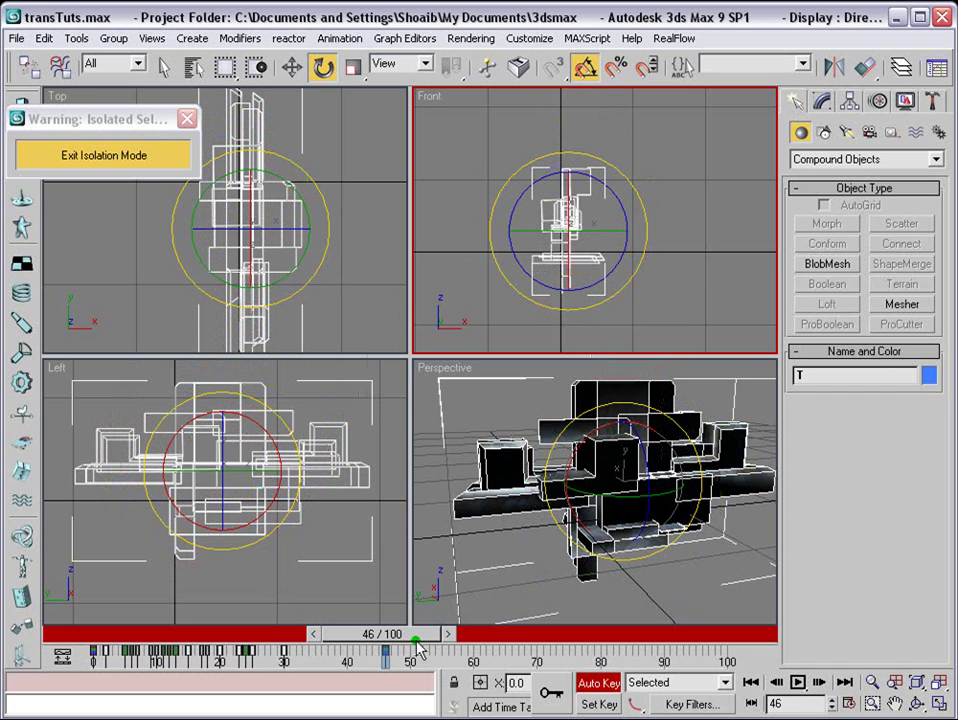
Move the group's last key to frame 34, turn off Auto Key, and shift all its keys 3 frames later.
left_click_drag(422, 657, 395, 662)
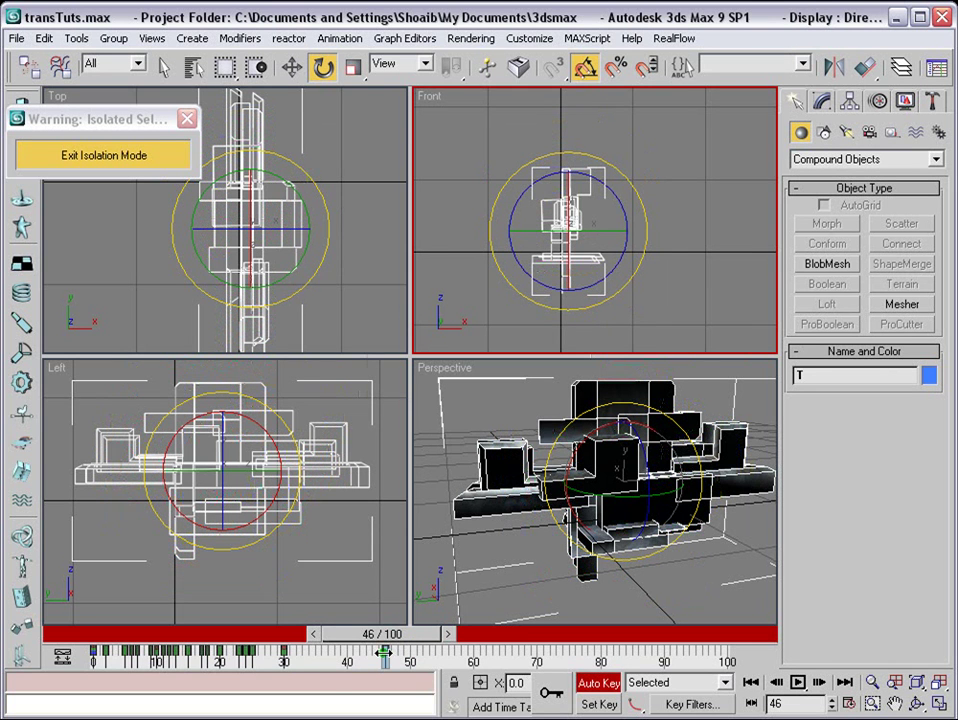
left_click(598, 682)
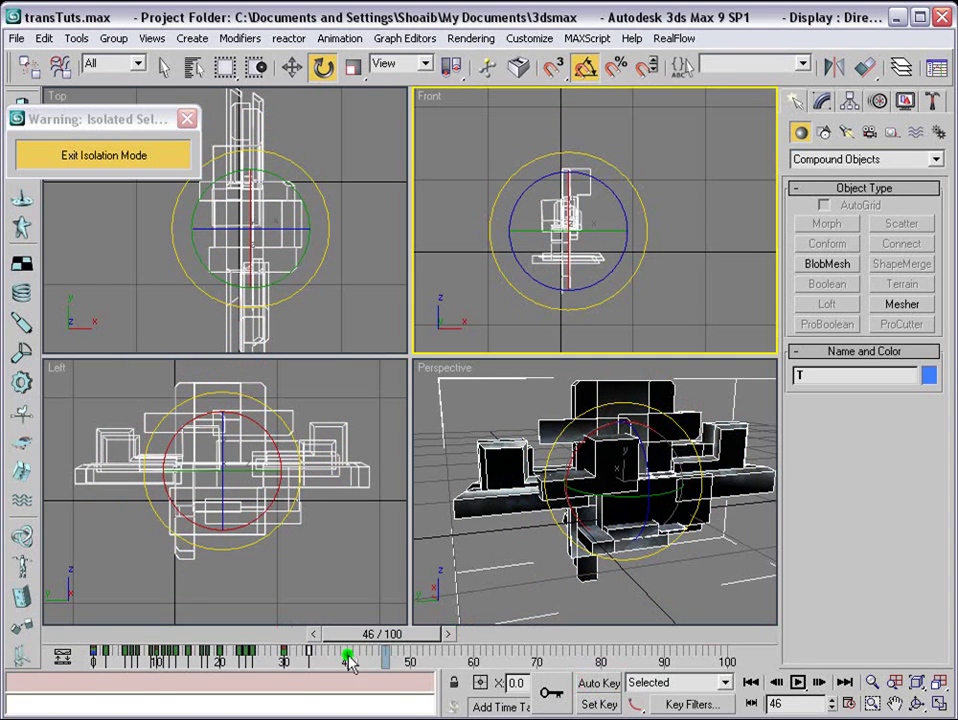
left_click_drag(91, 655, 113, 655)
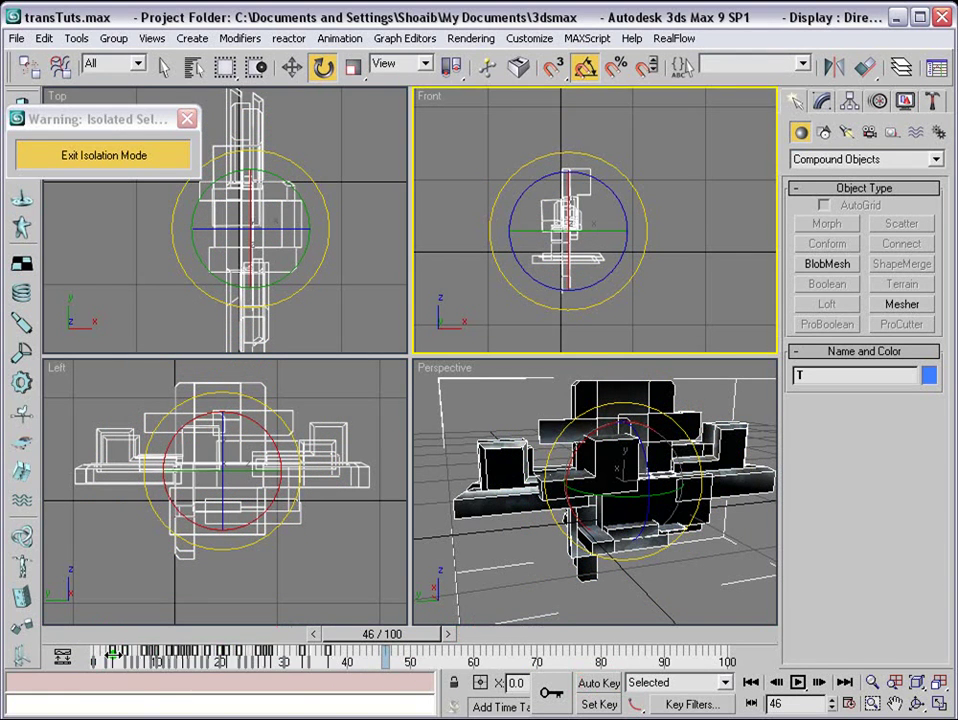
Scrub through the timeline back to frame 0 to review the unfolding from another angle.
left_click_drag(400, 633, 488, 634)
middle_click_drag(614, 503, 660, 505, "alt")
left_click_drag(467, 645, 405, 636)
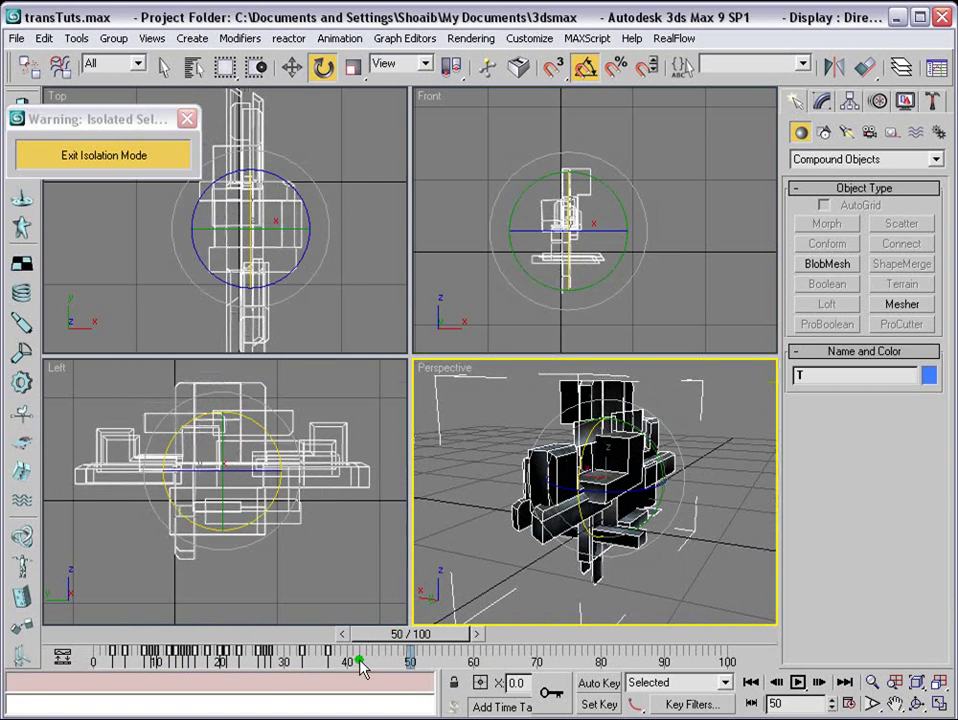
left_click(354, 662)
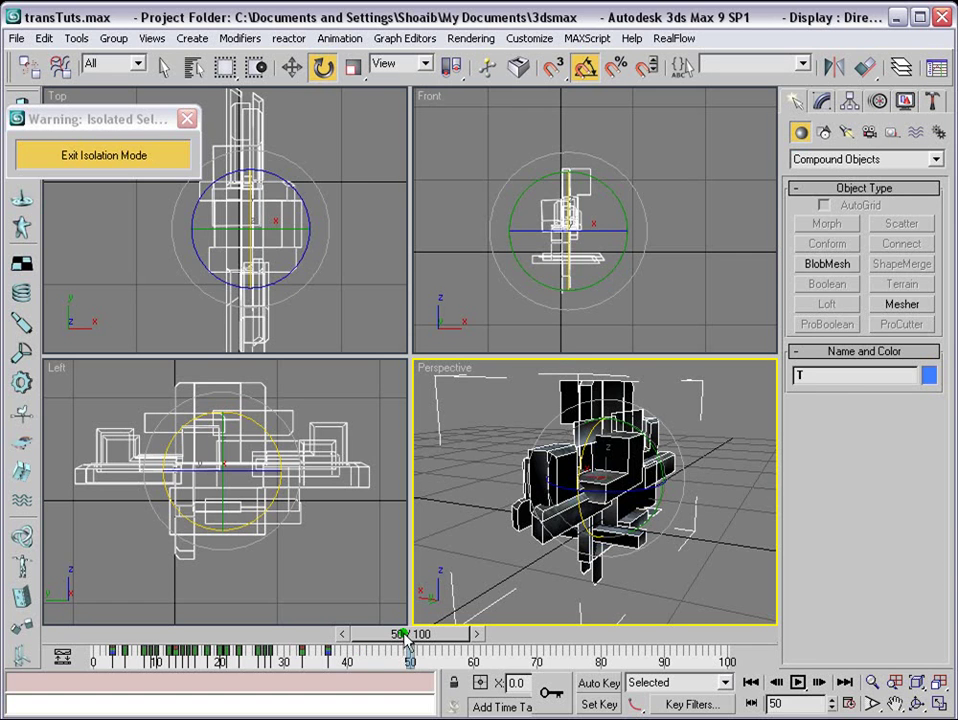
left_click_drag(357, 636, 60, 622)
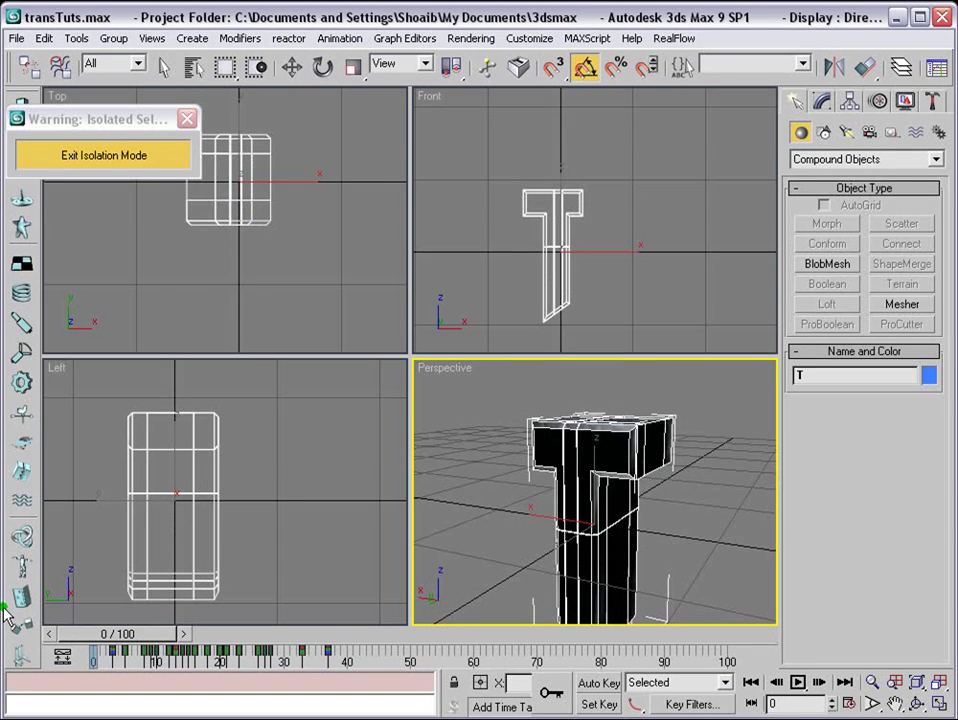
Delete the group's last key, at frame 37.
key("e")
left_click(314, 660)
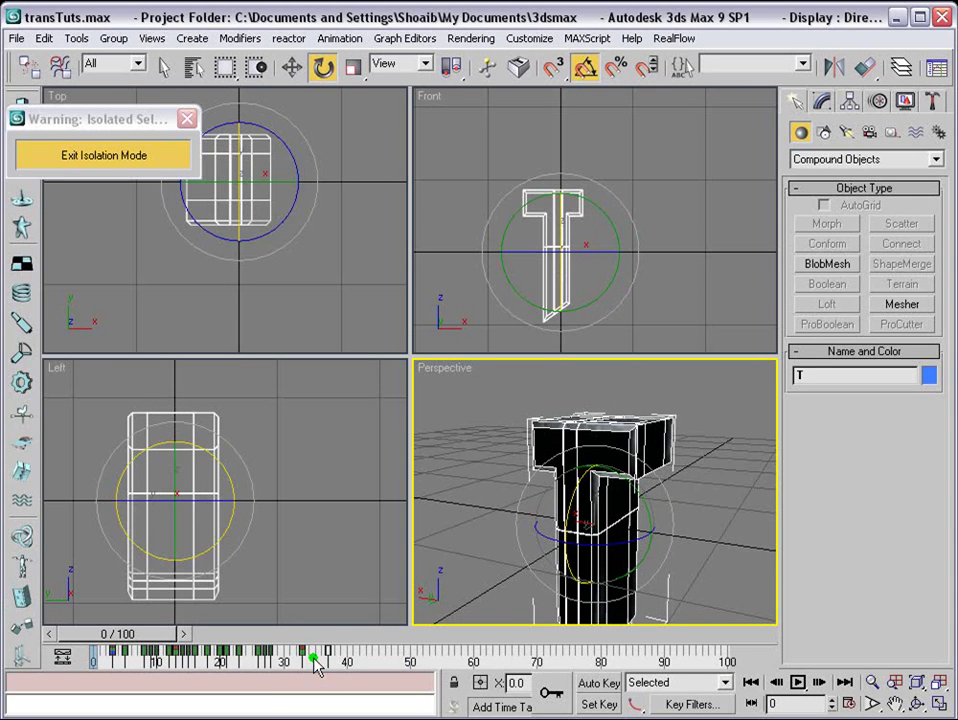
left_click_drag(112, 637, 34, 626)
left_click_drag(108, 645, 180, 645)
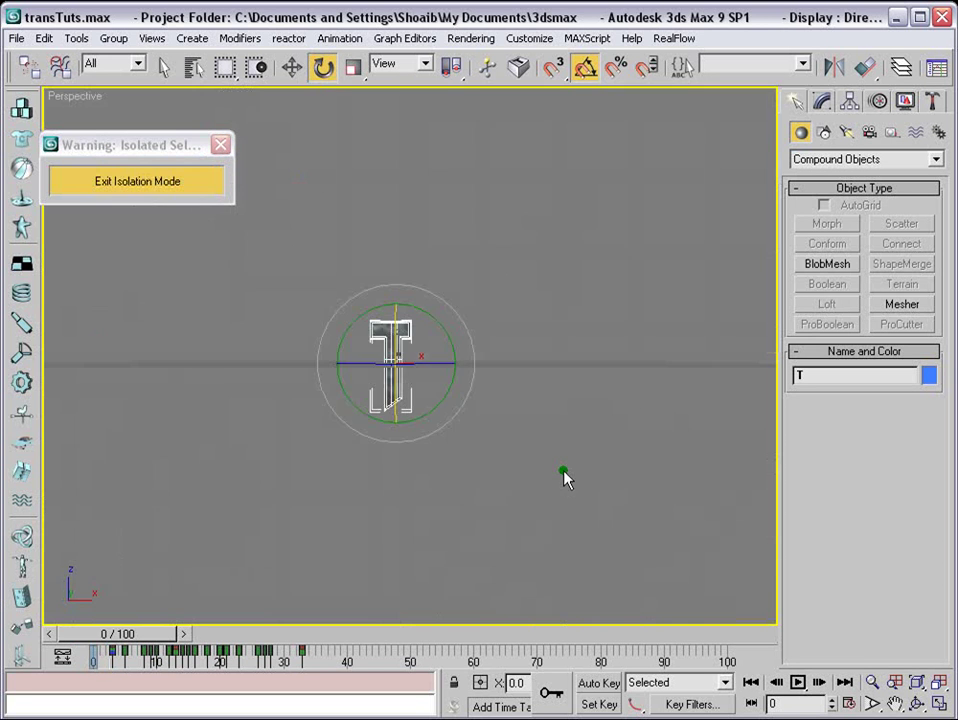
At frame 38, show all four viewports, turn on Auto Key and rotate the T group 160° about the X axis.
left_click_drag(148, 633, 377, 648)
key("e")
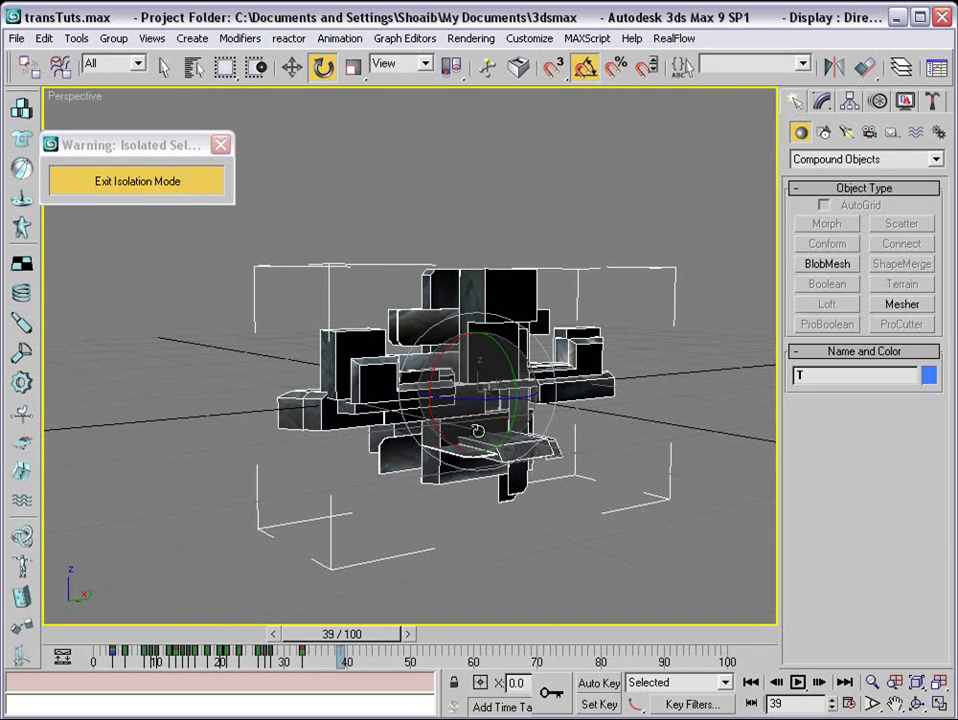
mouse_move(352, 638)
left_mouse_down()
mouse_move(342, 633)
mouse_move(358, 634)
left_mouse_up()
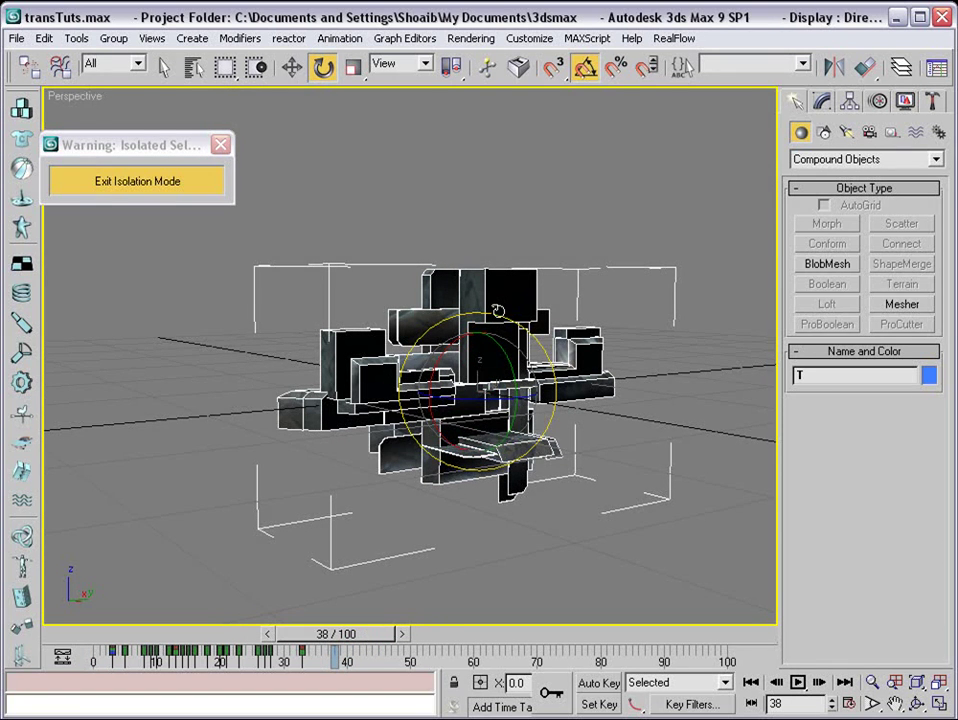
key("alt+w")
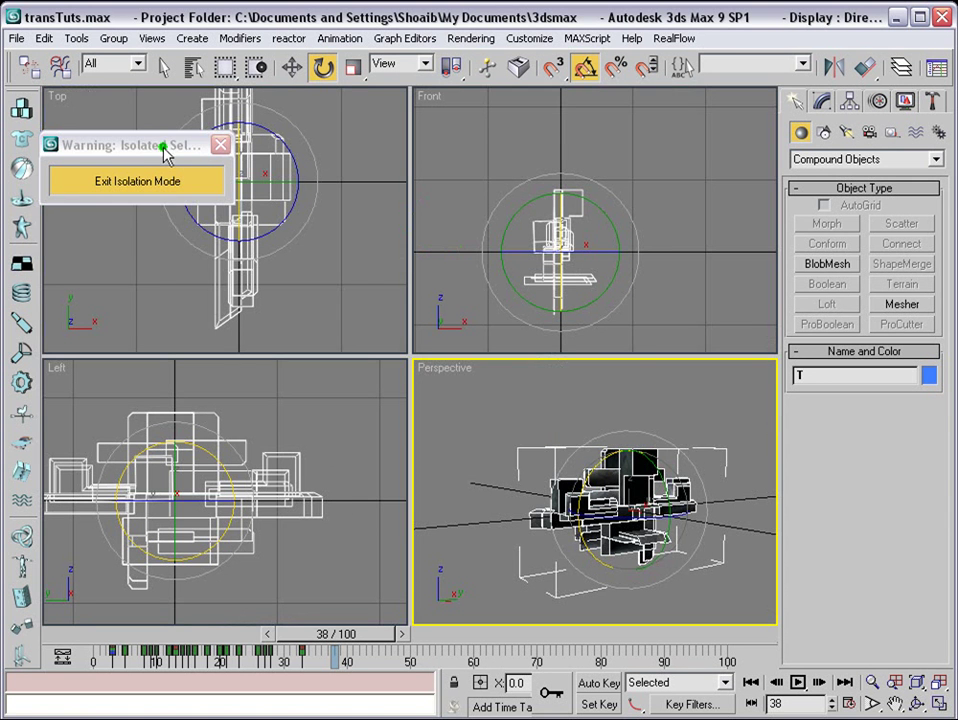
left_click_drag(167, 145, 141, 201)
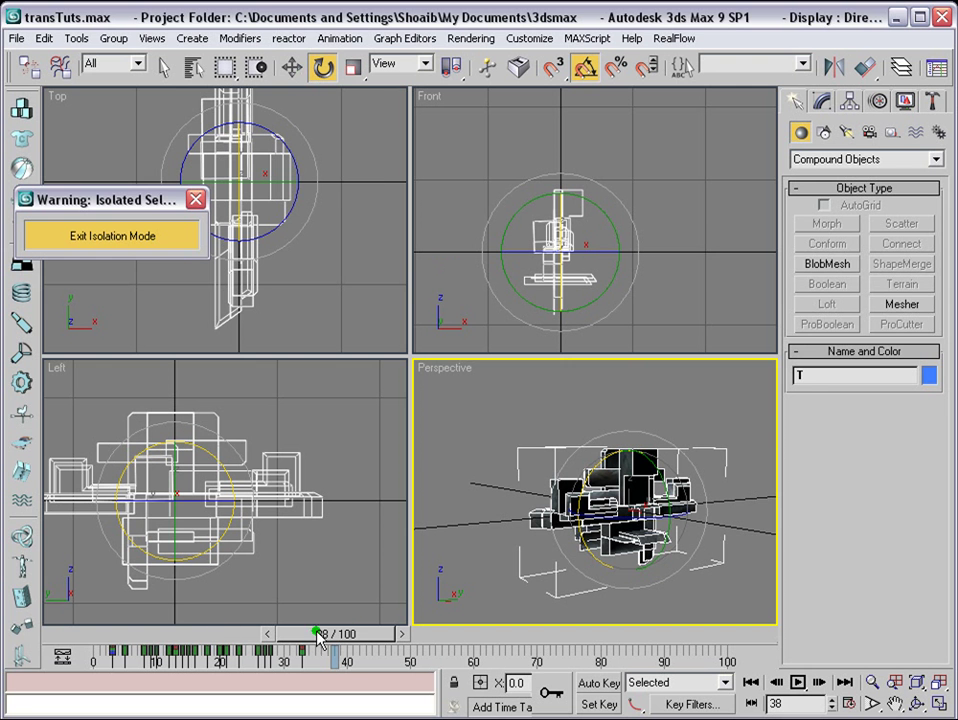
left_click(600, 683)
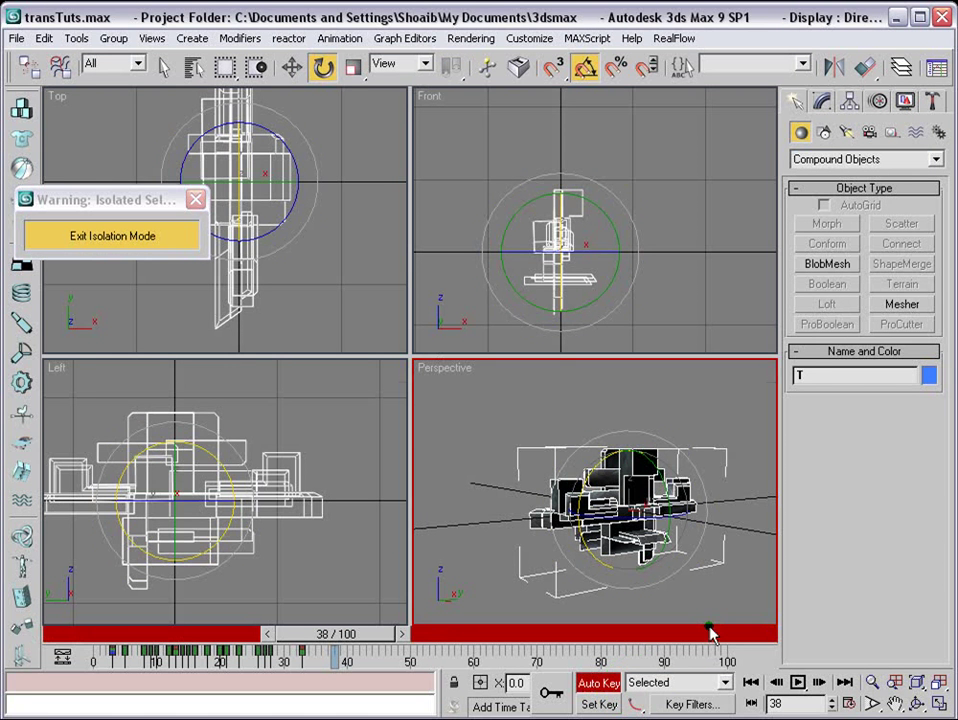
left_click(560, 229)
left_click_drag(564, 214, 589, 375)
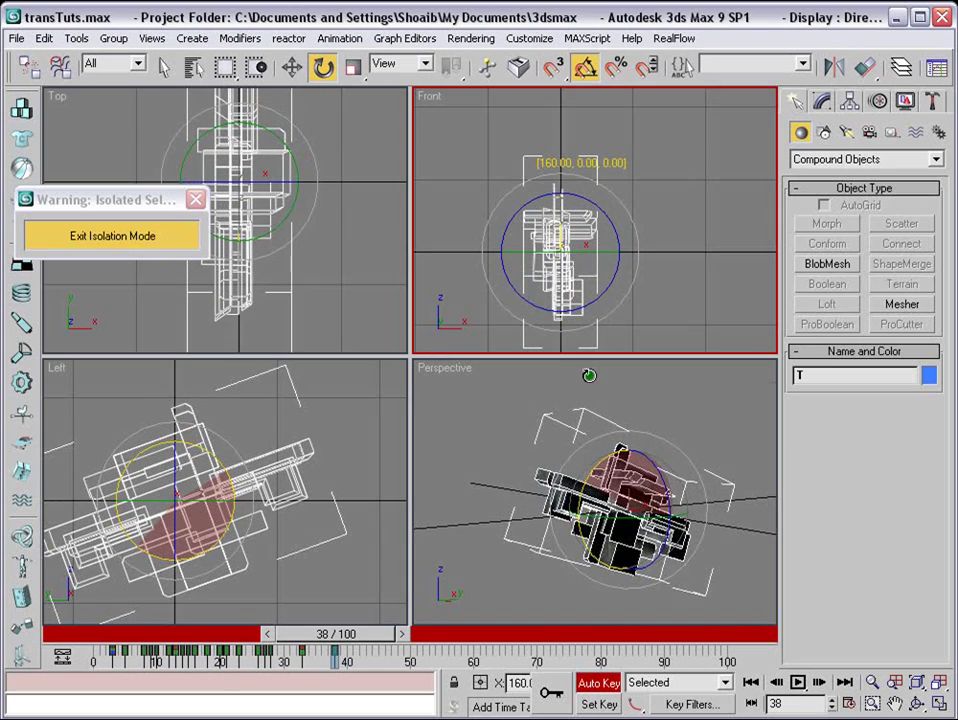
Rotate the T group further about several axes at frame 38 to give it a tumbling pose.
mouse_move(363, 632)
left_mouse_down()
mouse_move(140, 628)
mouse_move(201, 615)
mouse_move(368, 622)
left_mouse_up()
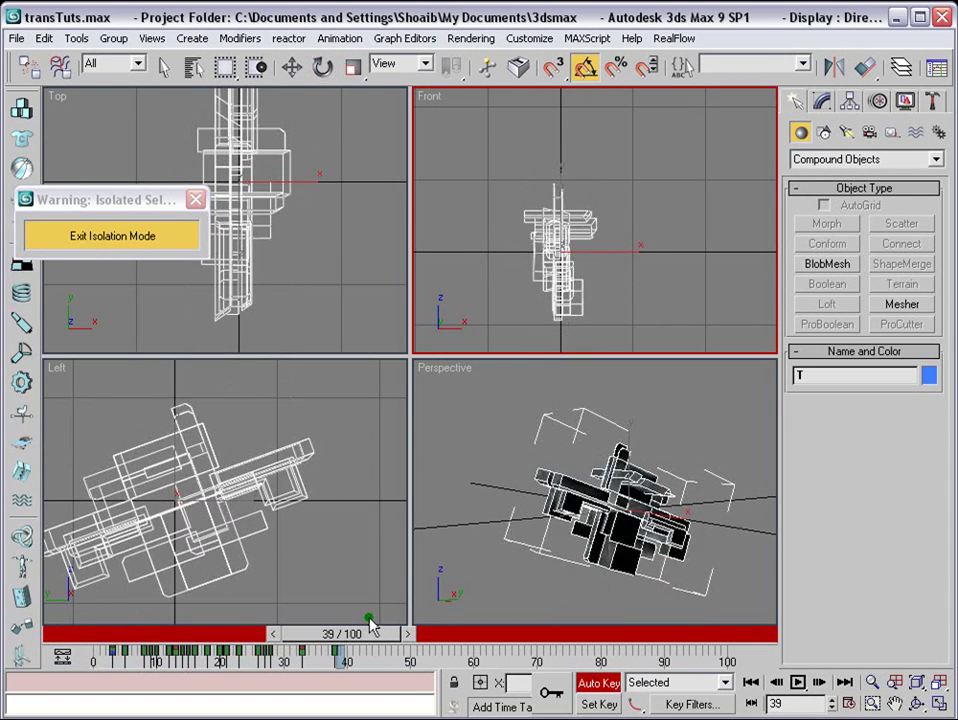
key("e")
left_click_drag(560, 290, 587, 398)
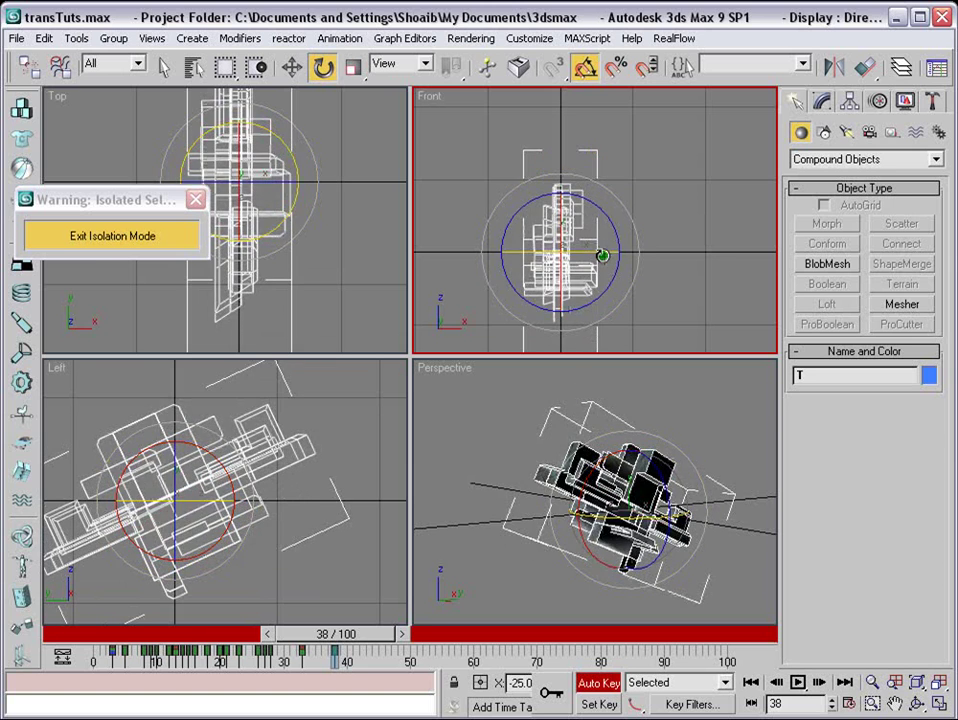
left_click_drag(636, 240, 594, 60)
left_click_drag(634, 211, 277, 472)
mouse_move(347, 640)
left_mouse_down()
mouse_move(128, 640)
mouse_move(366, 641)
mouse_move(338, 641)
left_mouse_up()
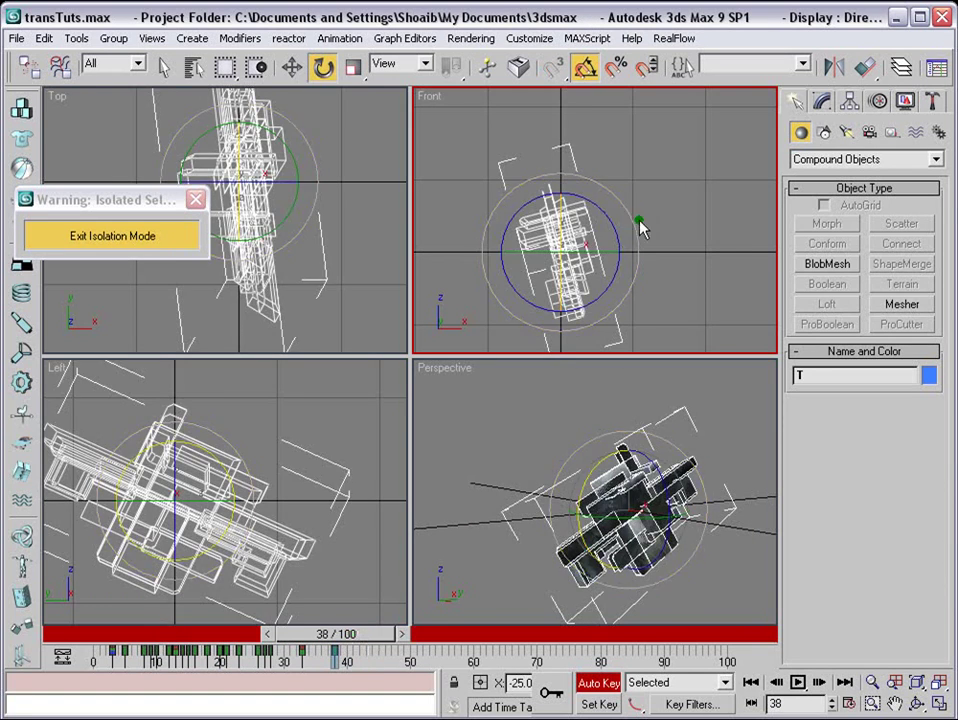
left_click_drag(560, 234, 560, 189)
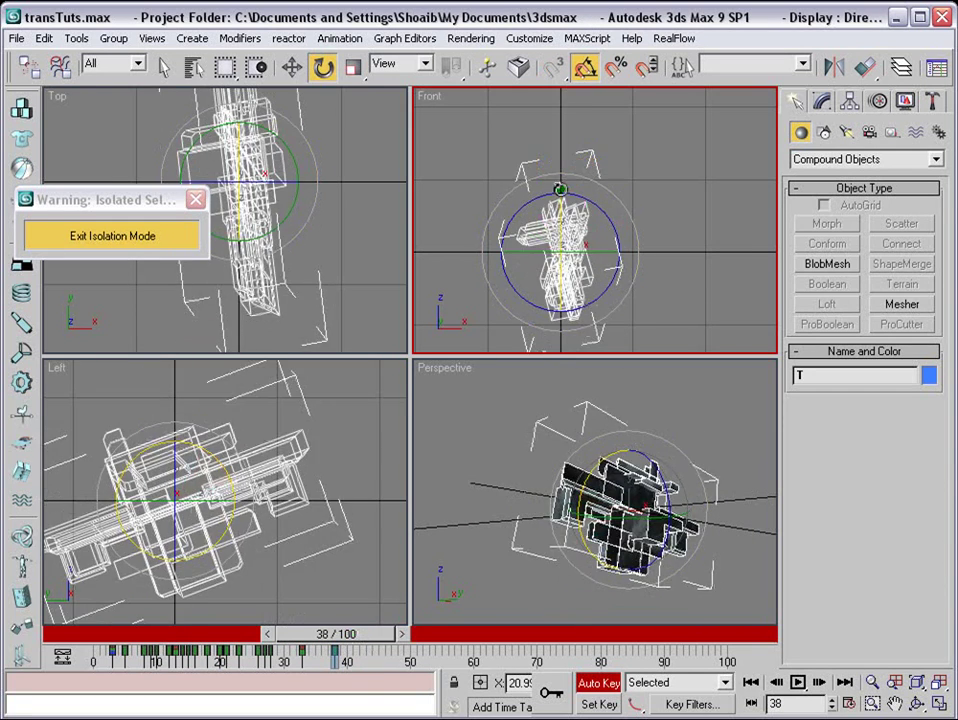
Scrub through the animation to review the group's tumbling motion, stopping at frame 13.
left_click_drag(340, 632, 381, 634)
key("e")
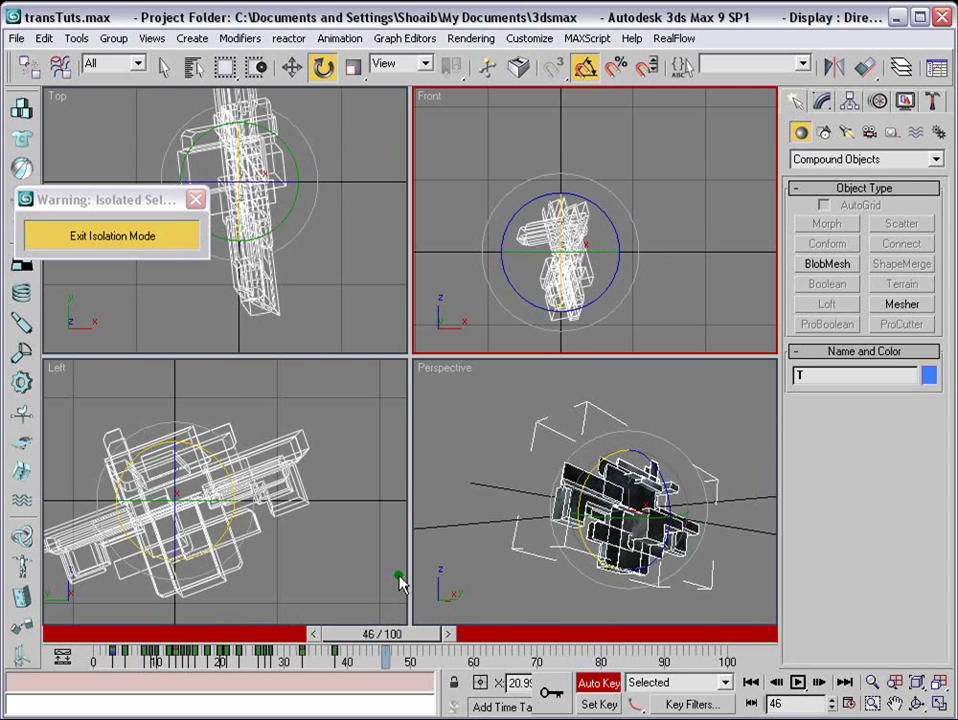
left_click_drag(372, 630, 80, 628)
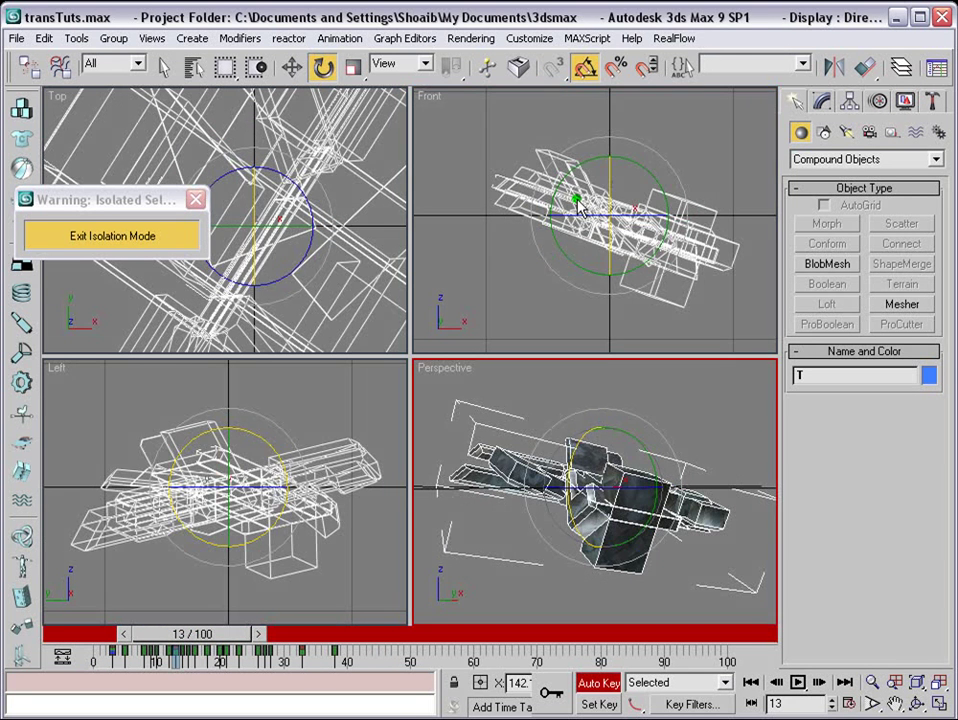
Check the motion blur settings in the T group's object properties and accept them.
right_click(578, 204)
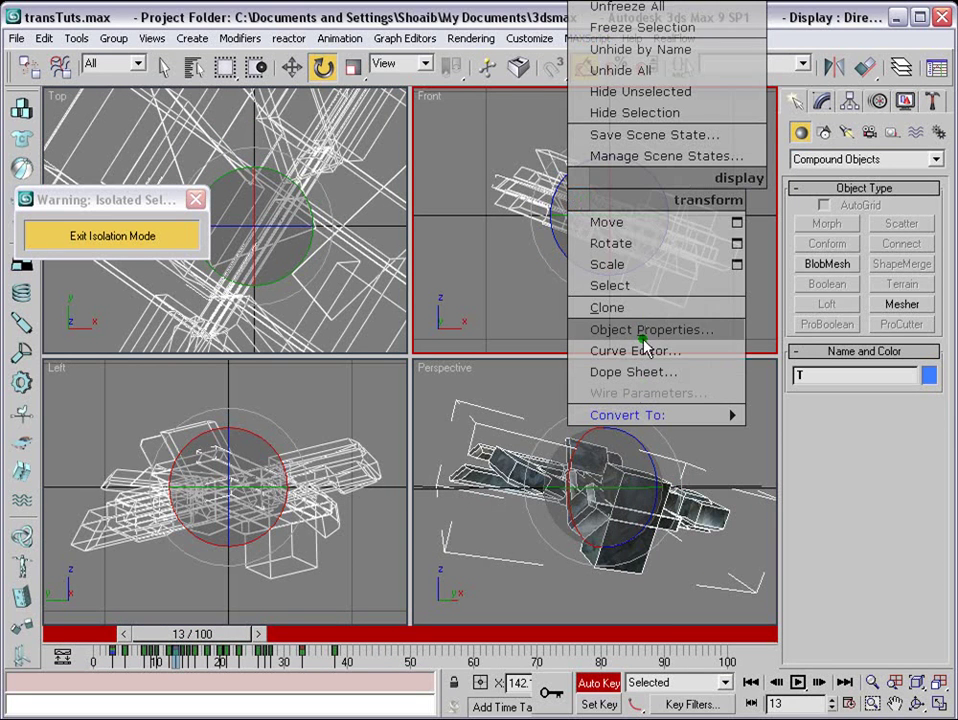
left_click(645, 330)
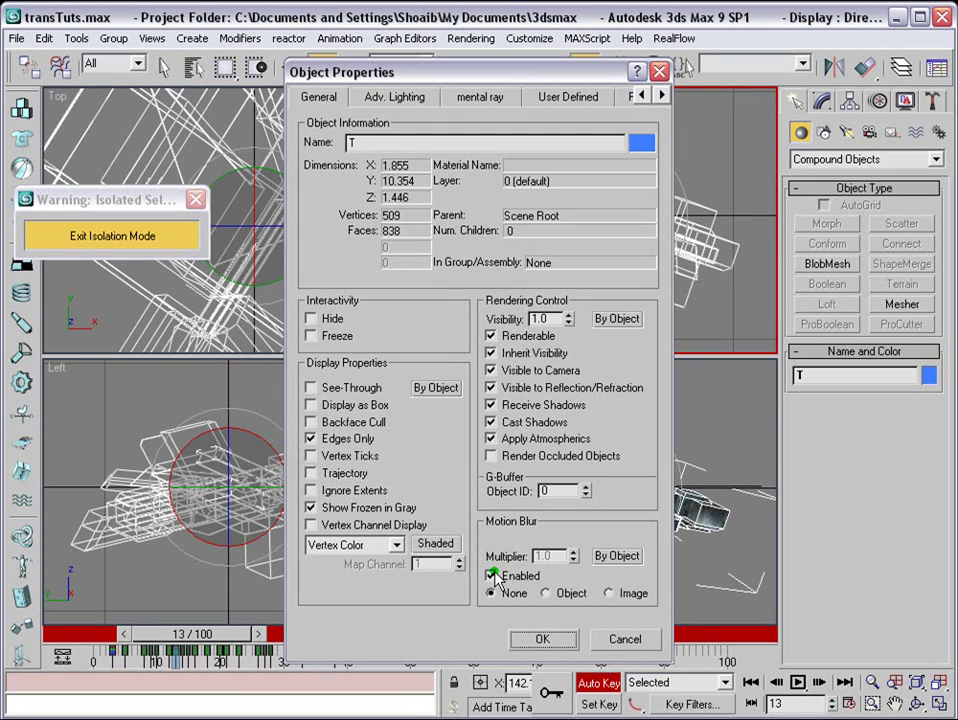
left_click(542, 639)
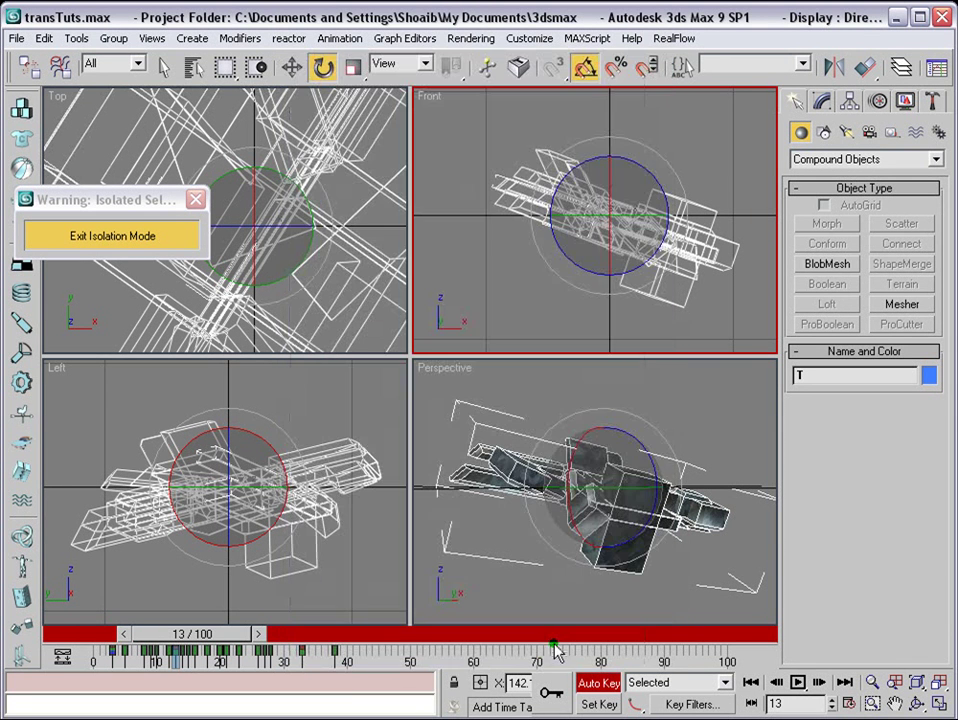
Turn off Auto Key and render a test image of the Perspective view at frame 13.
right_click(738, 443)
left_click(608, 676)
left_click_drag(744, 81, 405, 78)
left_click(937, 68)
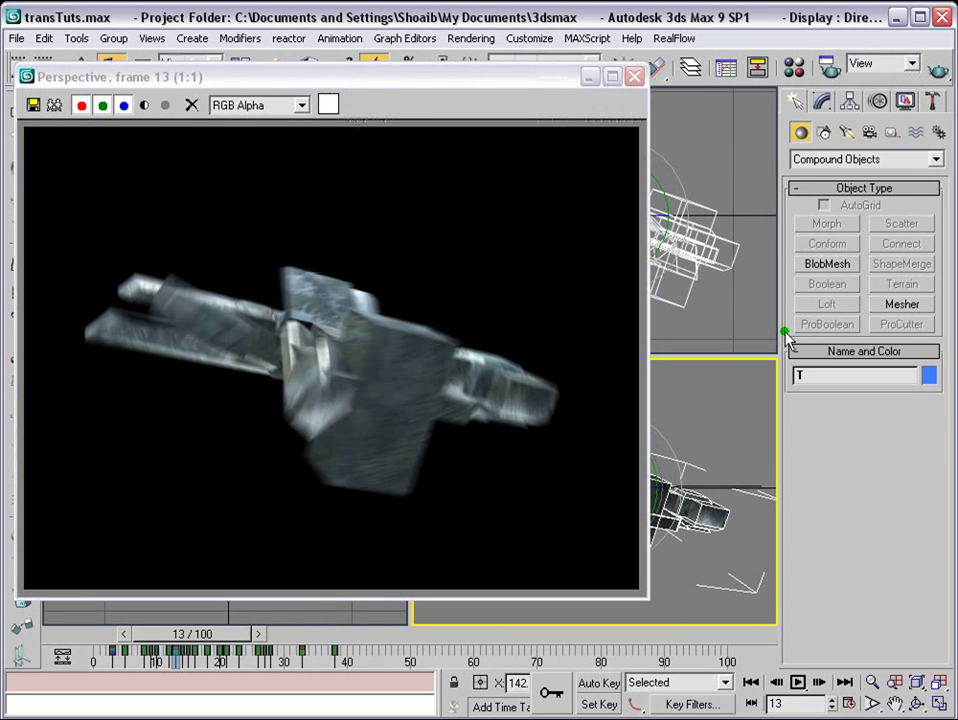
left_click(634, 76)
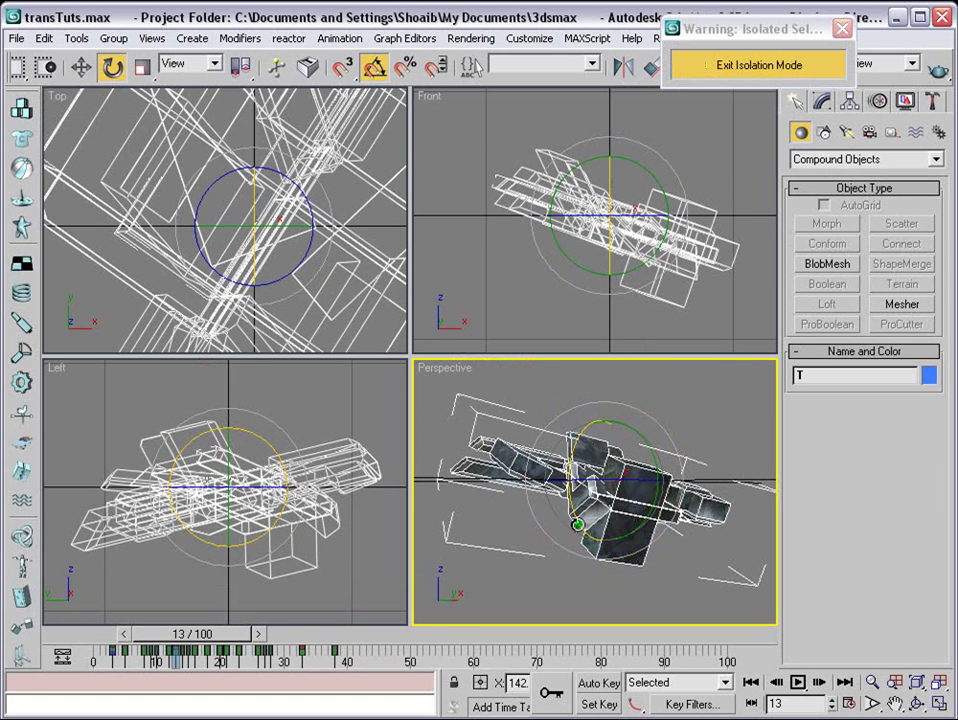
Render a test image of frame 27 from a more distant, rotated Perspective view.
scroll(584, 494, "down", 3)
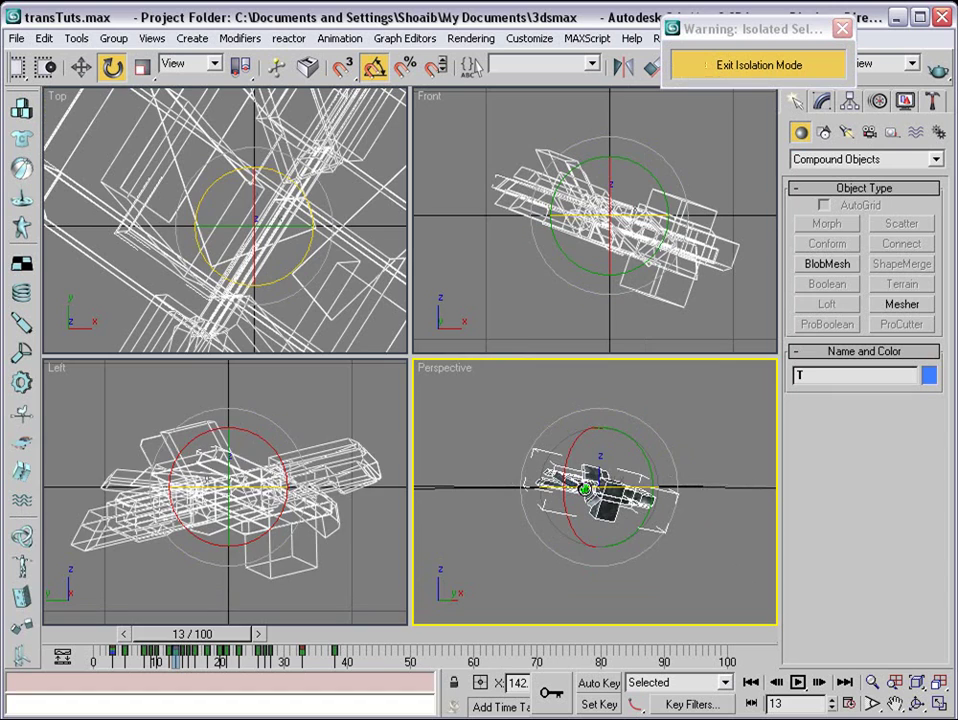
scroll(364, 466, "down", 3)
middle_click_drag(532, 487, 520, 569, "alt")
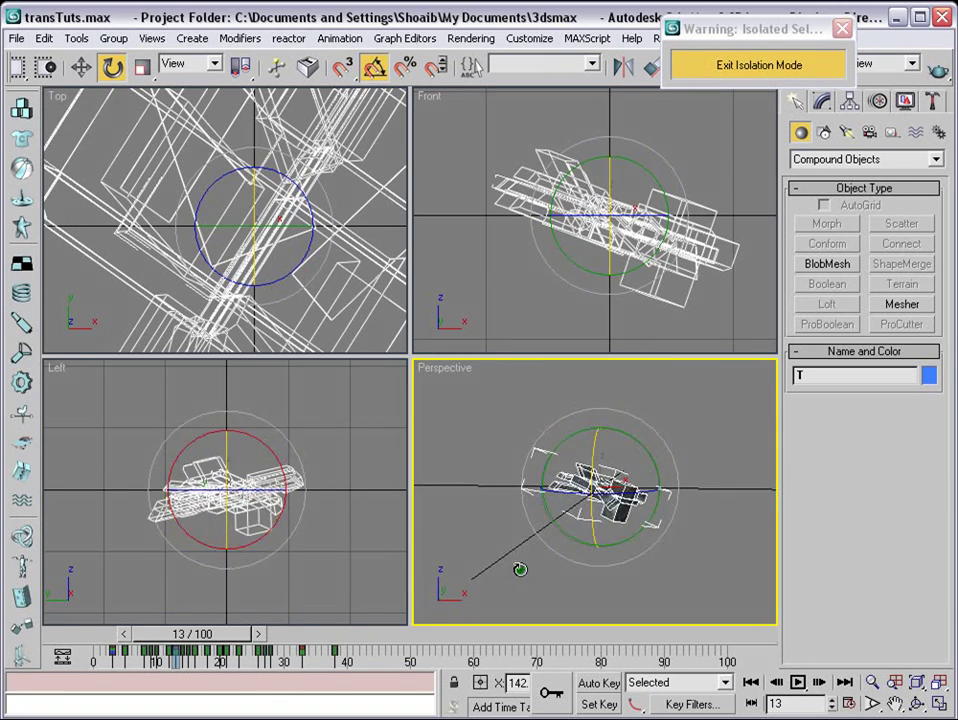
left_click_drag(230, 632, 272, 634)
key("e")
left_click(946, 72)
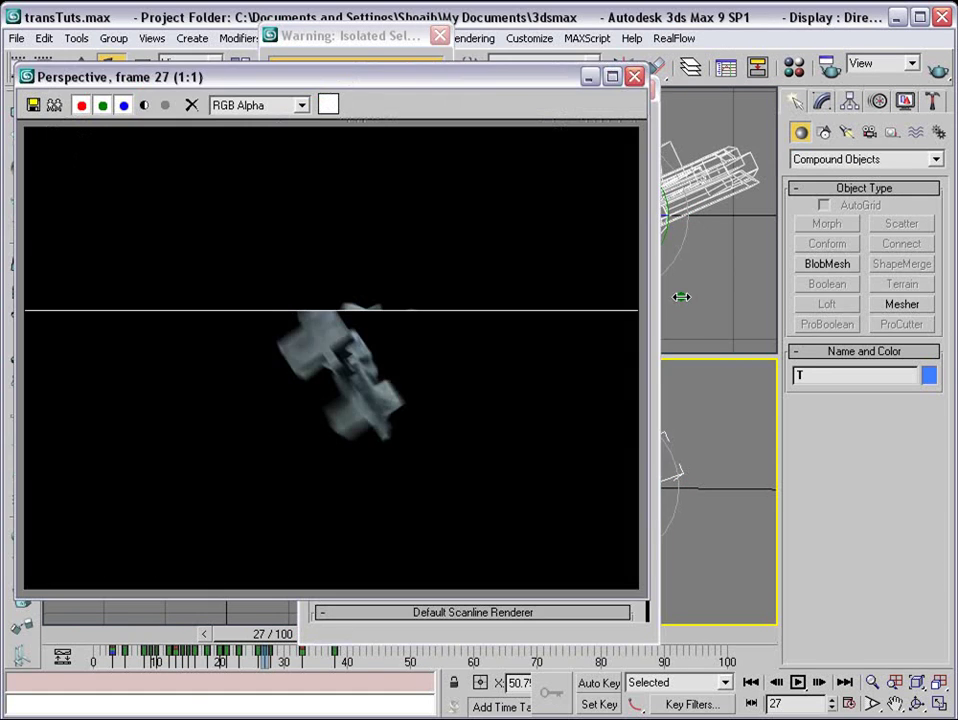
left_click(634, 77)
Render a test image of the Perspective view at frame 4.
left_click_drag(250, 634, 170, 634)
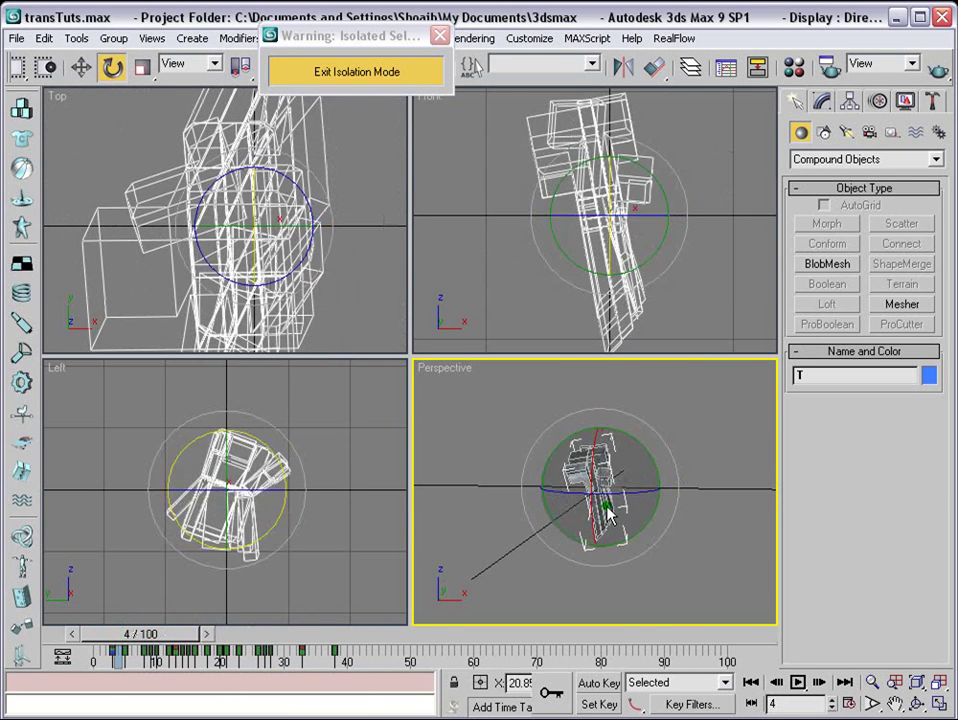
left_click(936, 69)
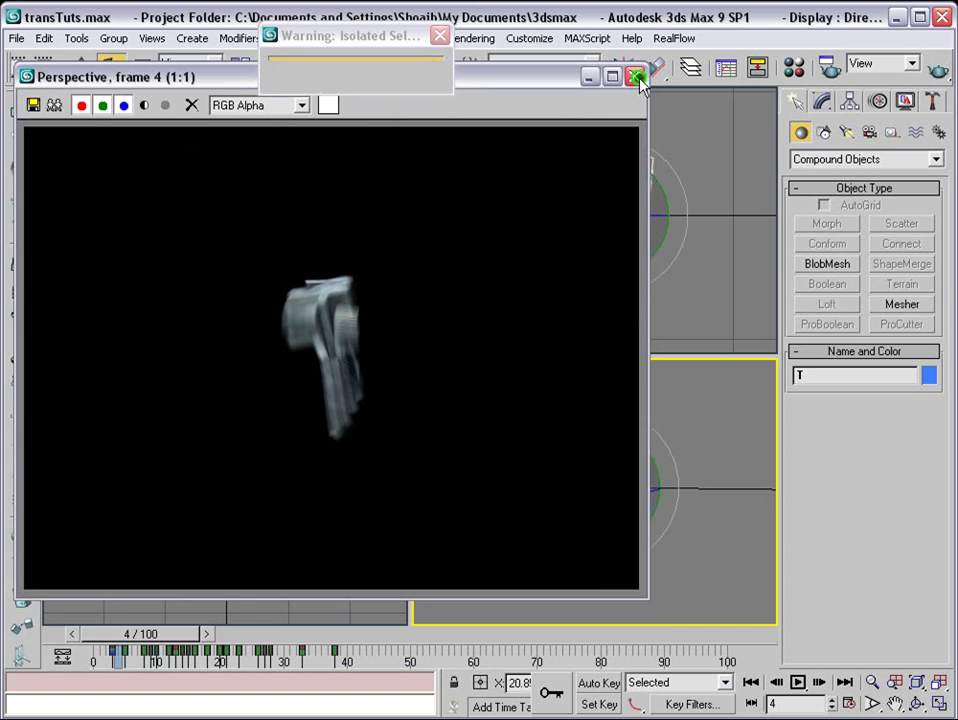
left_click(635, 77)
Clone the T group three times along the X axis in the Front view to form a row of four.
left_click(620, 235)
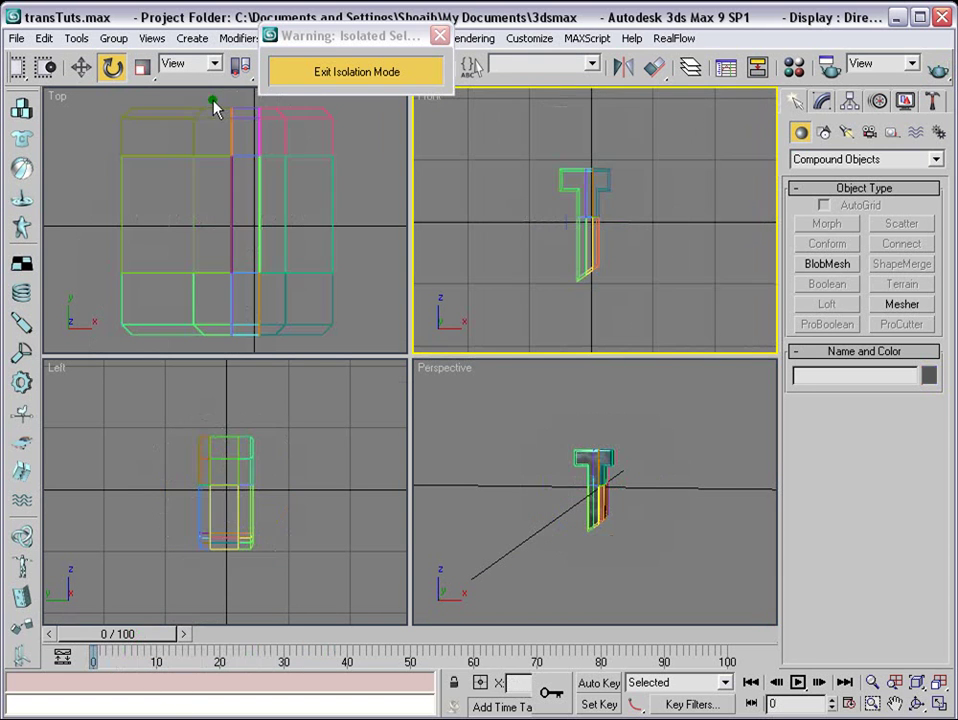
left_click_drag(374, 36, 260, 170)
left_click(88, 68)
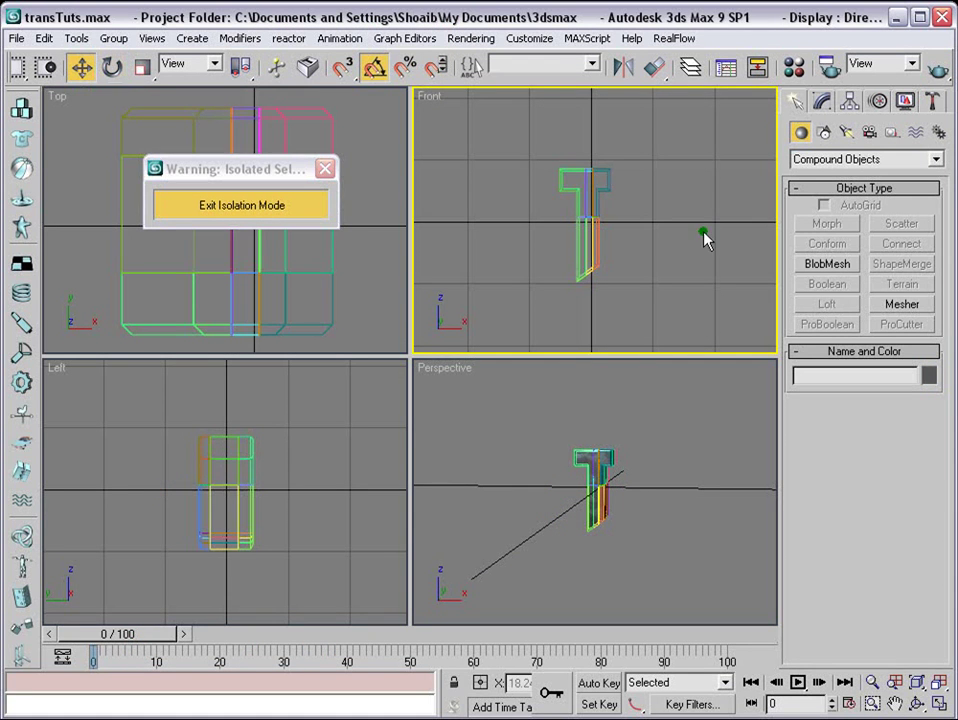
left_click(540, 251)
middle_click_drag(646, 243, 605, 252)
scroll(604, 252, "down", 2)
left_click_drag(608, 229, 747, 229, "shift")
left_click(481, 453)
left_click(481, 451)
left_click(504, 451)
middle_click_drag(770, 282, 719, 284)
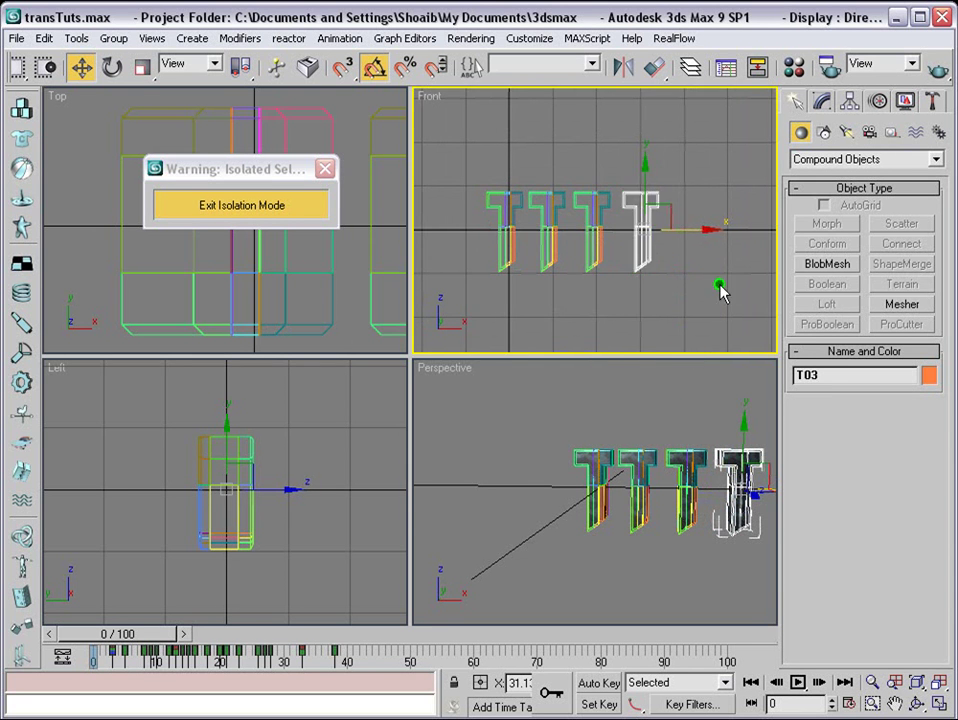
left_click(722, 290)
Select the first T in the row to check its keys, and exit isolation mode.
middle_click_drag(700, 478, 614, 451)
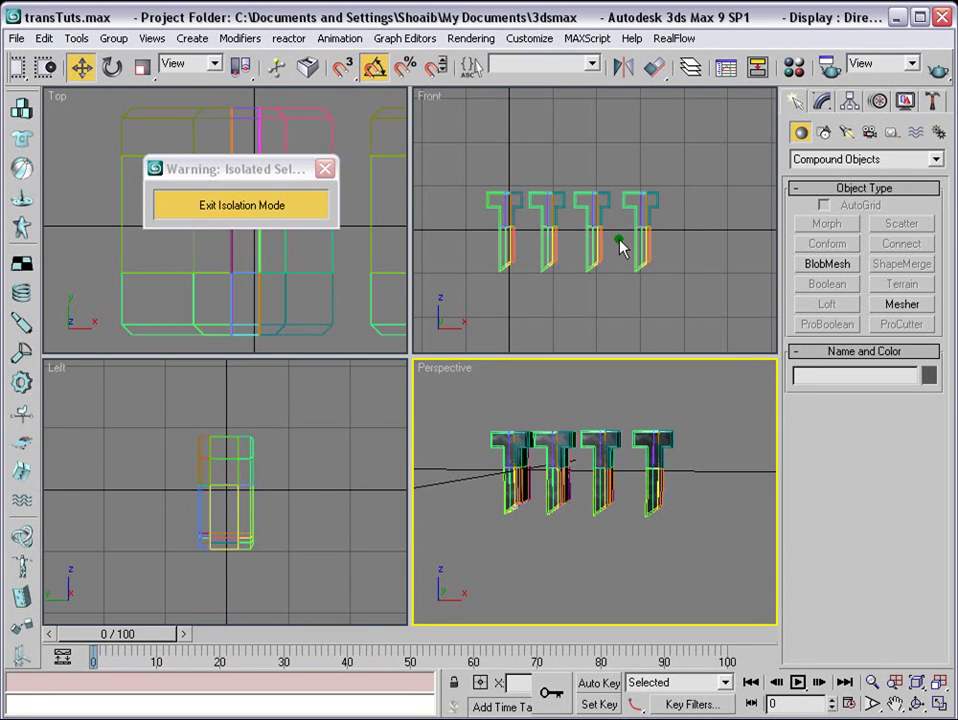
middle_click_drag(532, 229, 549, 230)
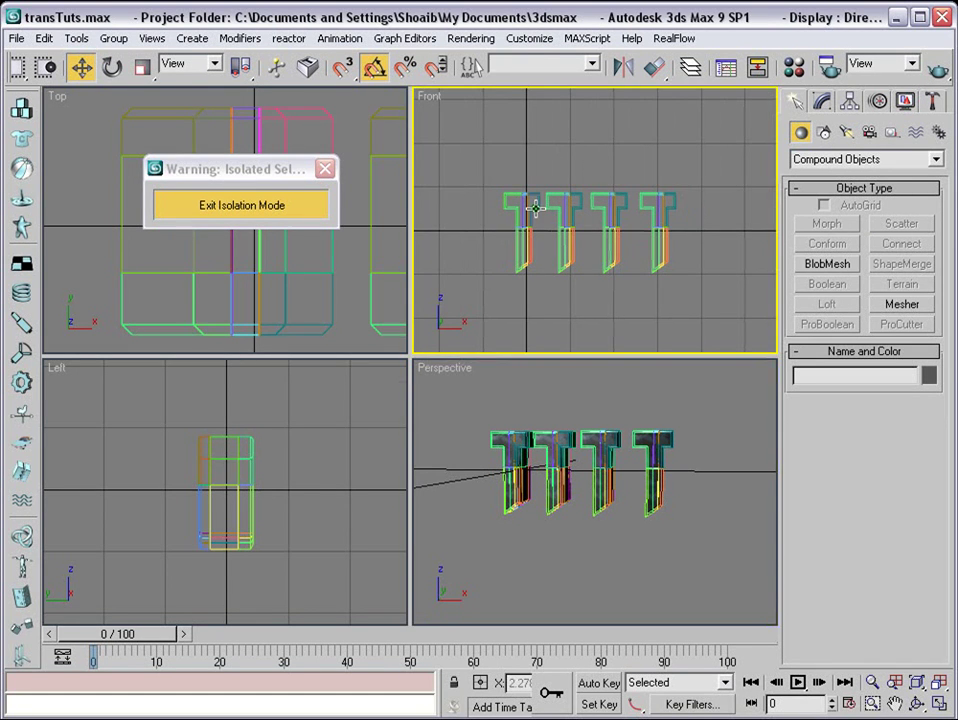
left_click(531, 213)
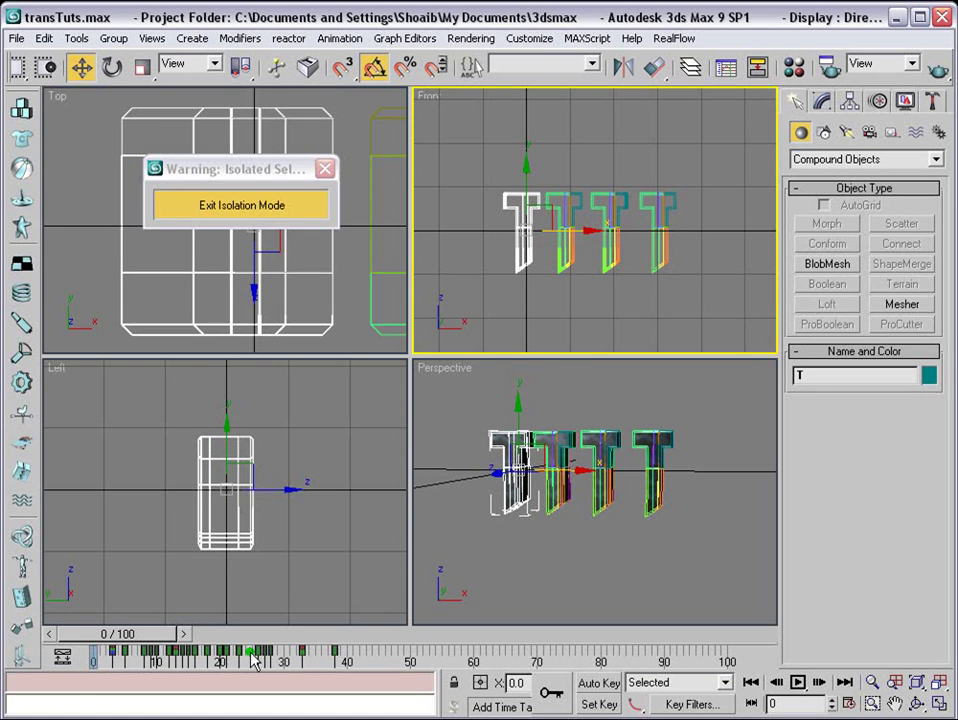
mouse_move(103, 640)
left_mouse_down()
mouse_move(150, 640)
mouse_move(99, 637)
left_mouse_up()
key("w")
left_click(324, 169)
Select Camera01 in the Top view and examine its lens and field-of-view parameters.
middle_click_drag(352, 260, 265, 205)
scroll(290, 227, "down", 5)
scroll(298, 228, "down", 3)
scroll(265, 205, "down", 8)
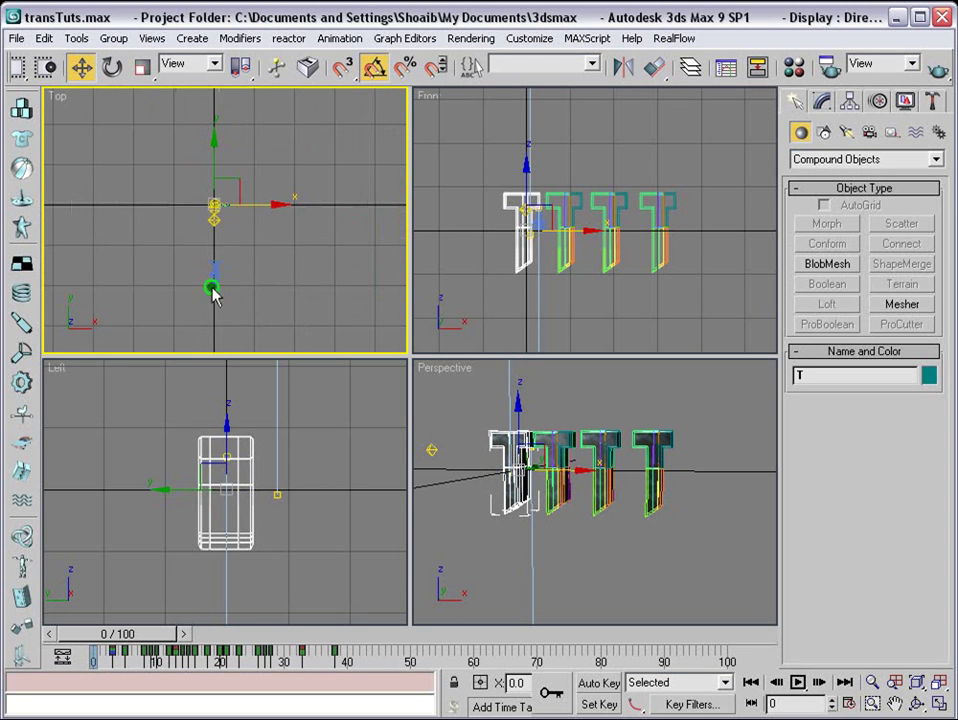
left_click(216, 282)
scroll(230, 285, "up", 3)
middle_click_drag(246, 289, 261, 249)
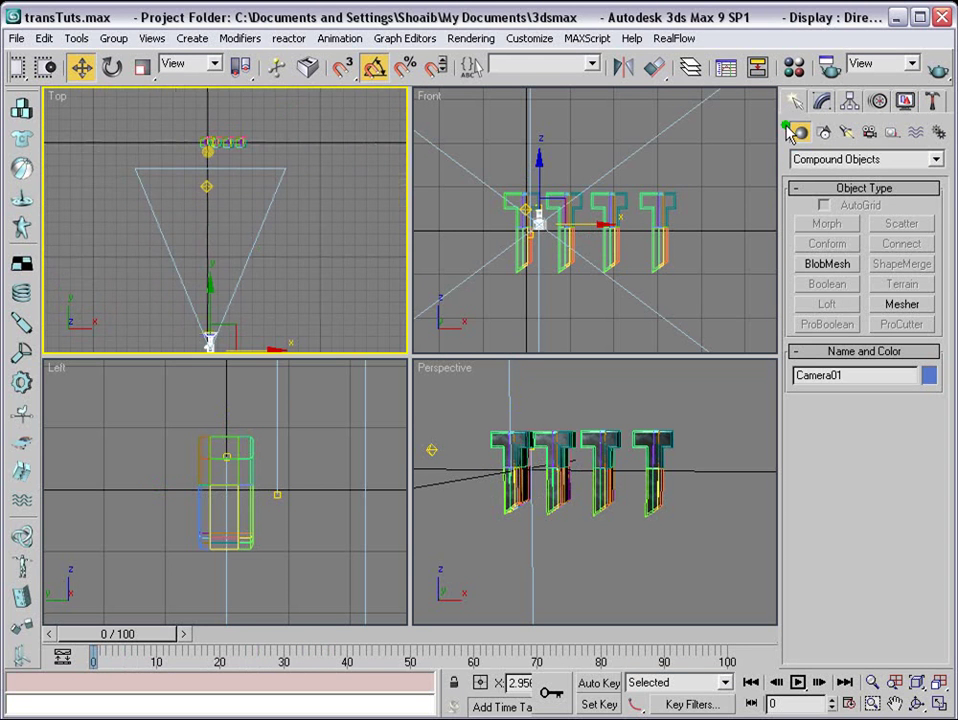
left_click(823, 103)
left_click_drag(925, 459, 932, 338)
left_click(917, 460)
left_click(900, 482)
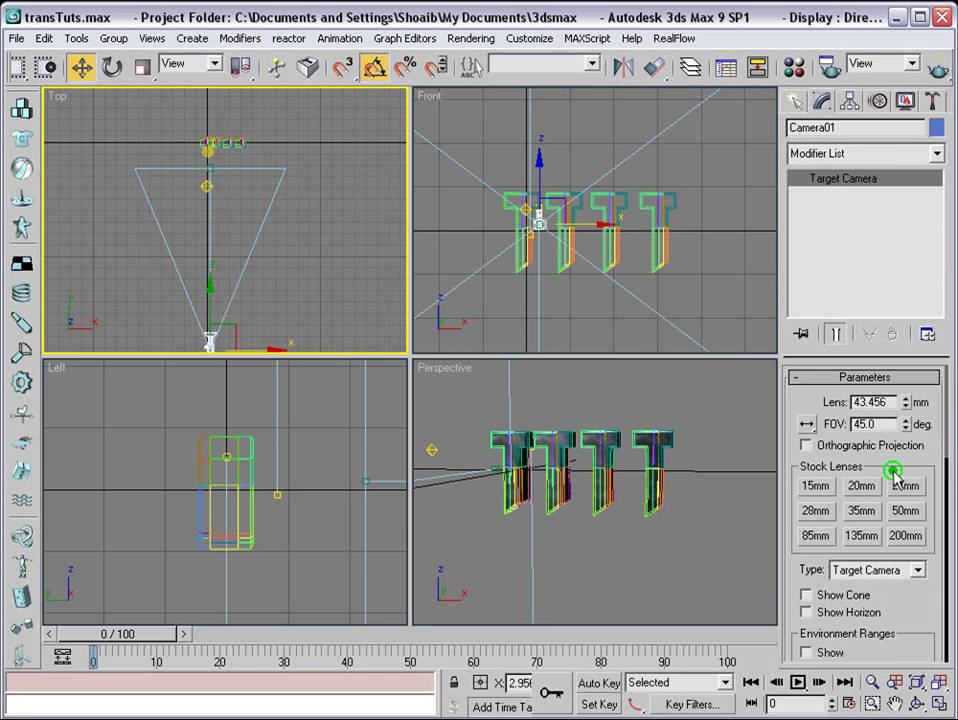
Move the camera target to the row of T groups and shift all four groups along negative X to centre them.
left_click(209, 169)
left_click_drag(210, 144, 212, 117)
left_click(632, 232)
left_click_drag(677, 235, 532, 280)
left_click_drag(655, 232, 597, 232)
left_click(636, 298)
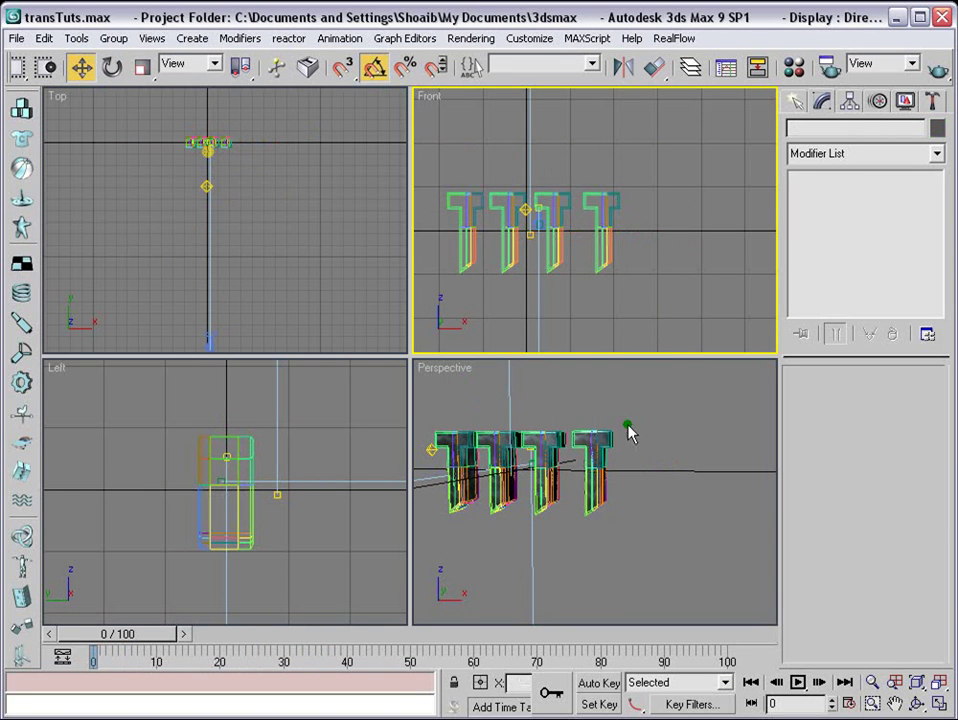
Look through Camera01, move the camera closer to the four T groups, and check the framing at frame 30.
left_click(676, 546)
key("c")
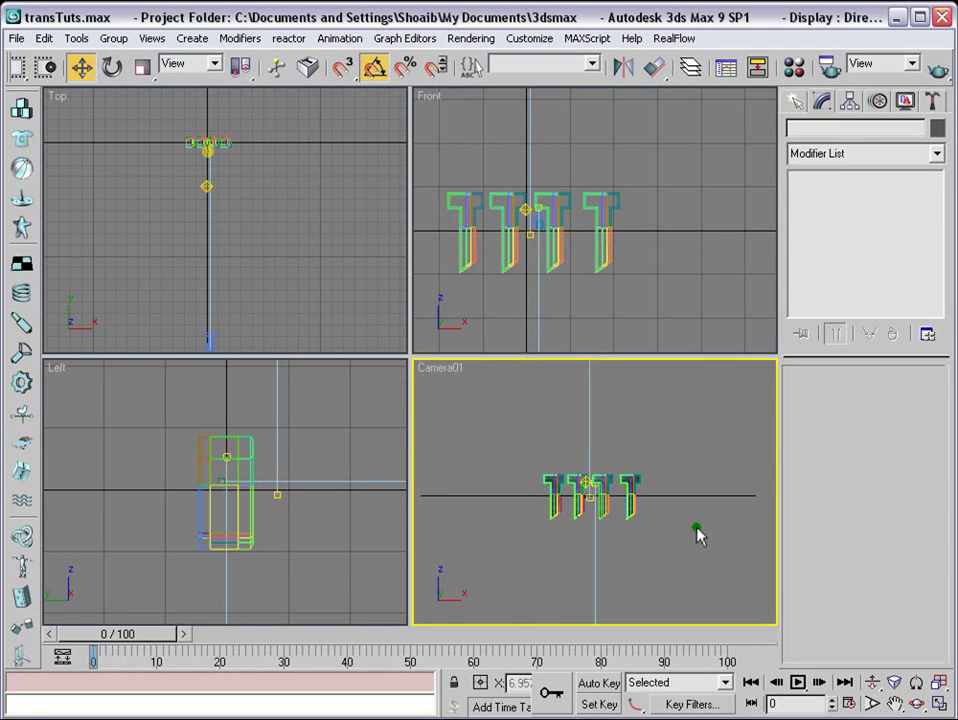
left_click_drag(238, 345, 235, 218)
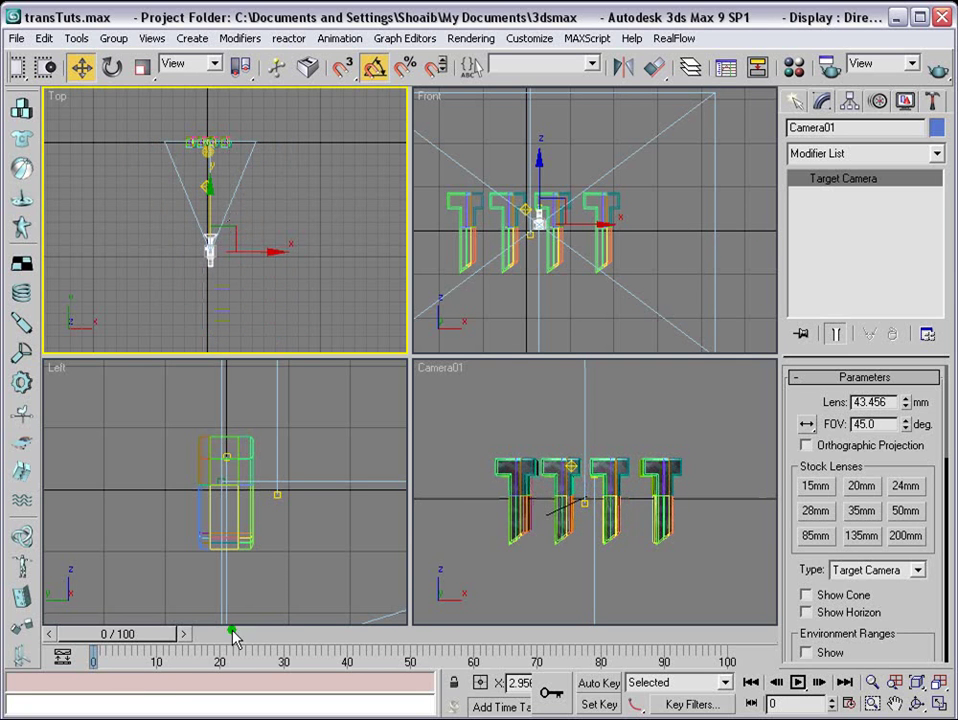
left_click_drag(130, 645, 300, 637)
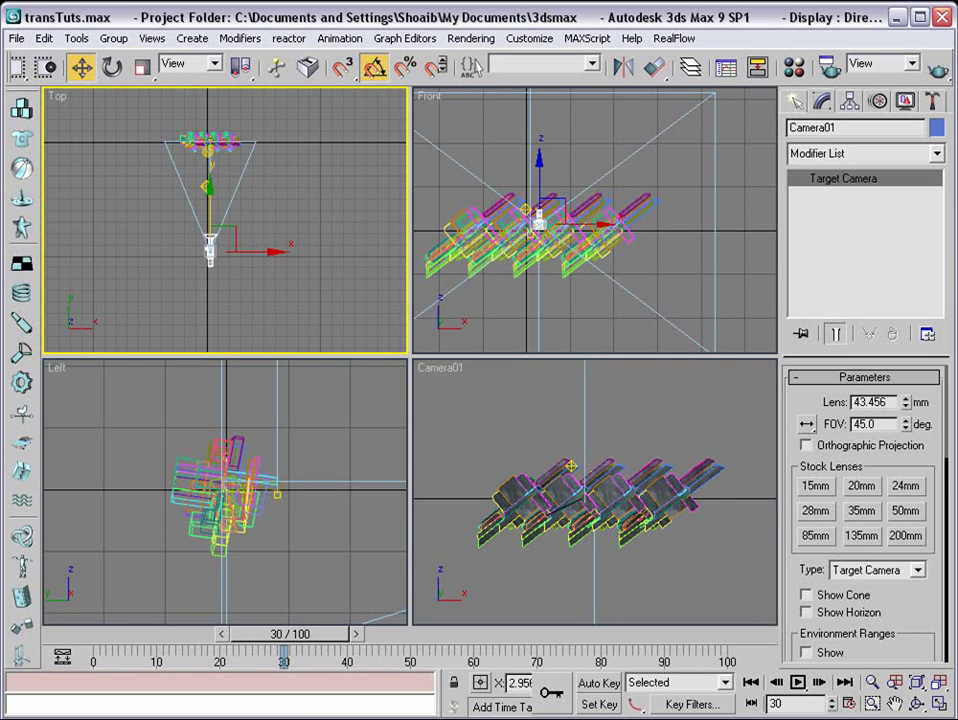
Animate Camera01 with Auto Key, moving it closer and toward positive X at frame 30, and back toward negative X at frame 44.
left_click(603, 684)
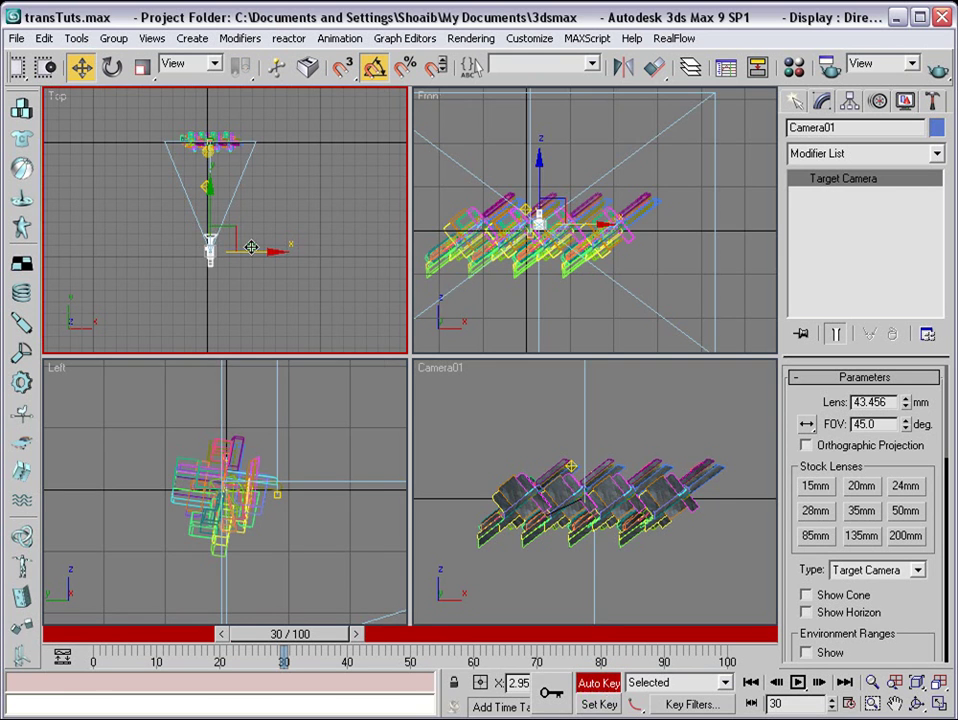
left_click_drag(234, 242, 288, 156)
left_click_drag(300, 637, 378, 634)
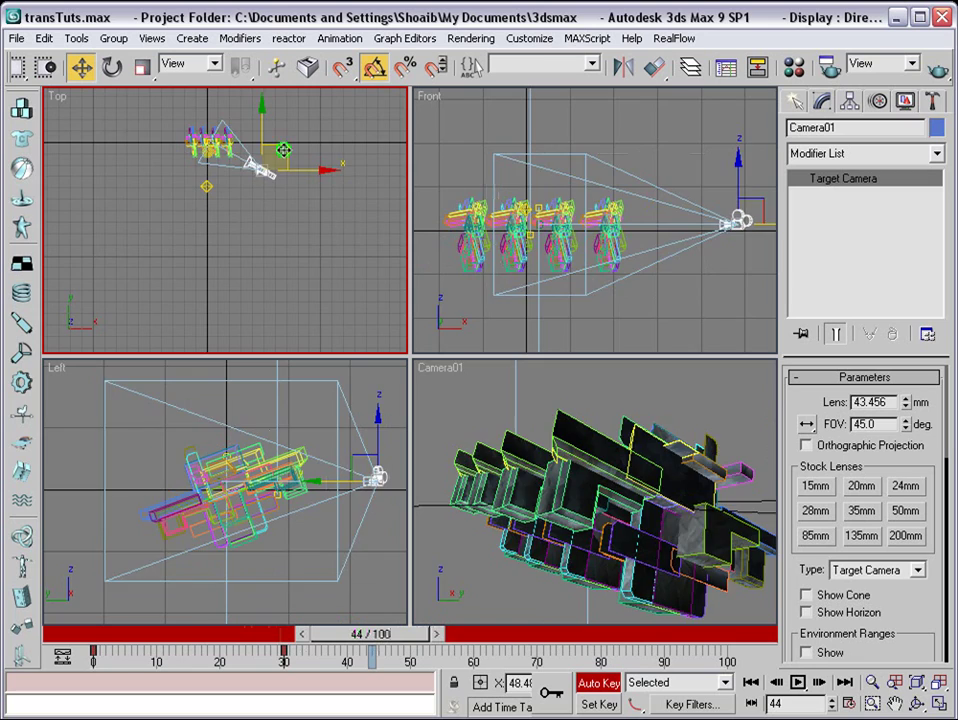
left_click_drag(283, 150, 213, 148)
left_click_drag(372, 645, 122, 599)
key("w")
left_click(600, 683)
left_click_drag(90, 636, 271, 617)
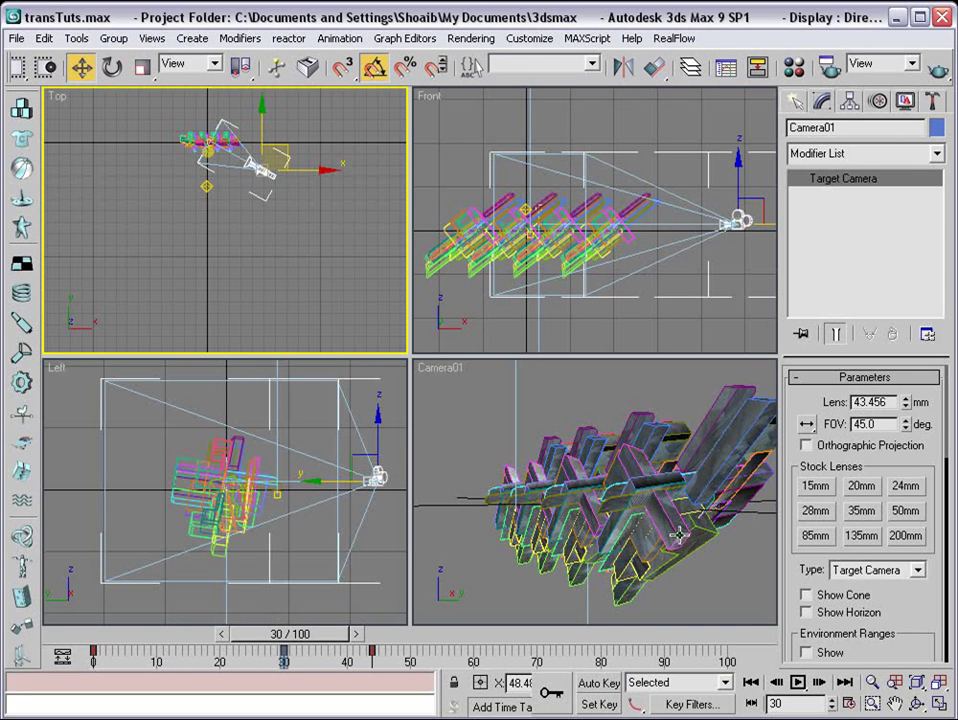
left_click(451, 301)
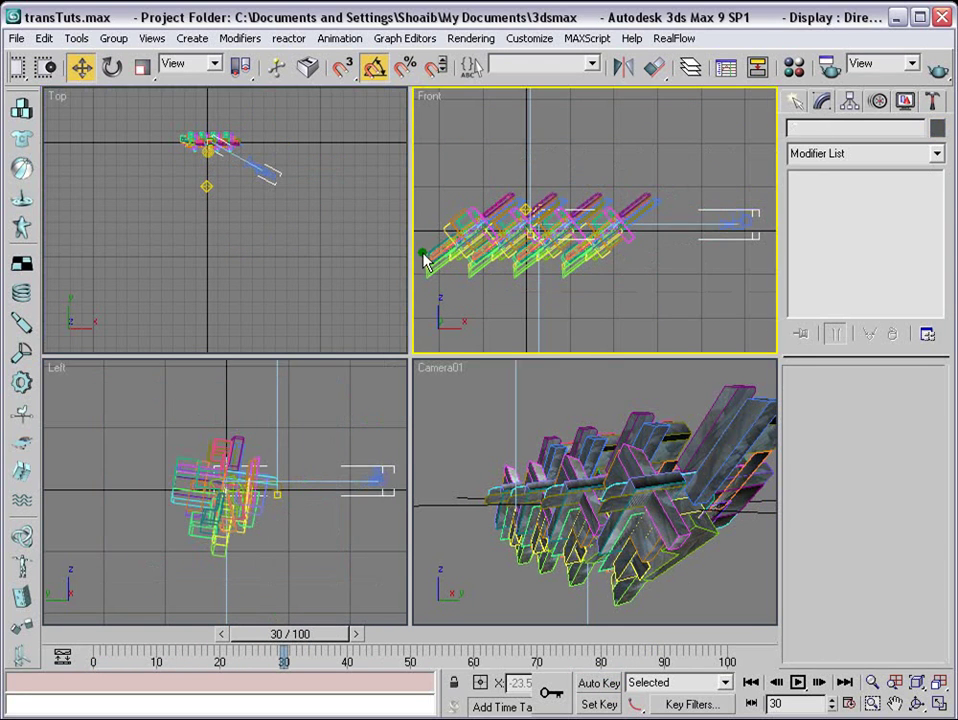
left_click_drag(601, 273, 408, 263)
key("ctrl+z")
key("ctrl+z")
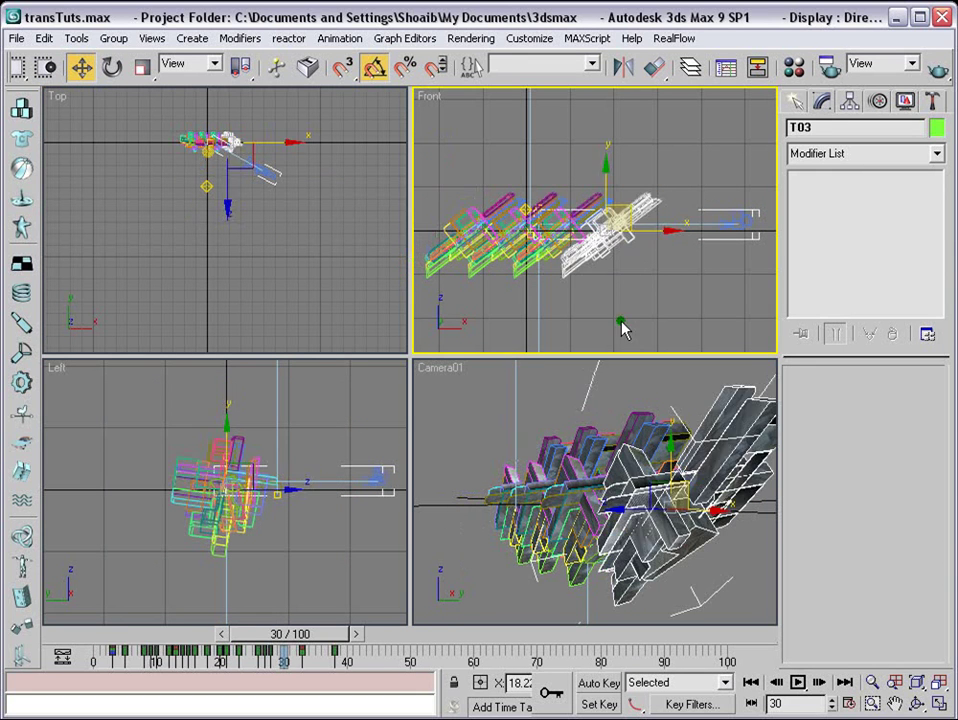
Select all four T groups and shift their animation keys to start at frame 18, checking the pose at frame 19.
left_click_drag(545, 287, 577, 265)
left_click(516, 265, "ctrl")
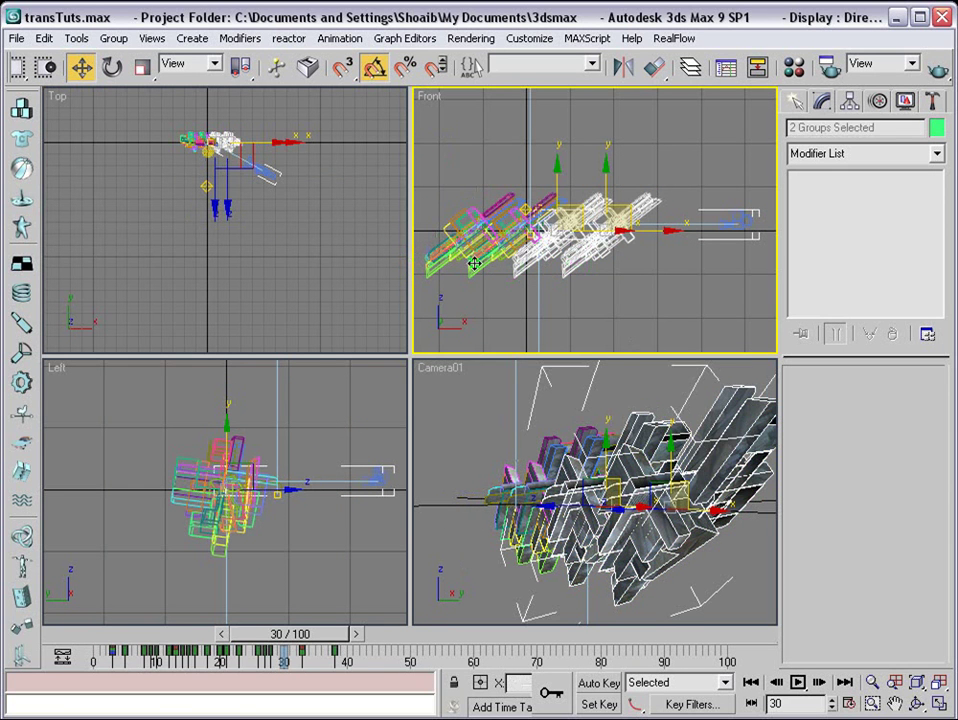
left_click(475, 263, "ctrl")
left_click(443, 262, "ctrl")
mouse_move(403, 657)
left_mouse_down()
mouse_move(110, 665)
mouse_move(207, 661)
left_mouse_up()
left_click_drag(282, 634, 233, 633)
key("w")
left_click(738, 389)
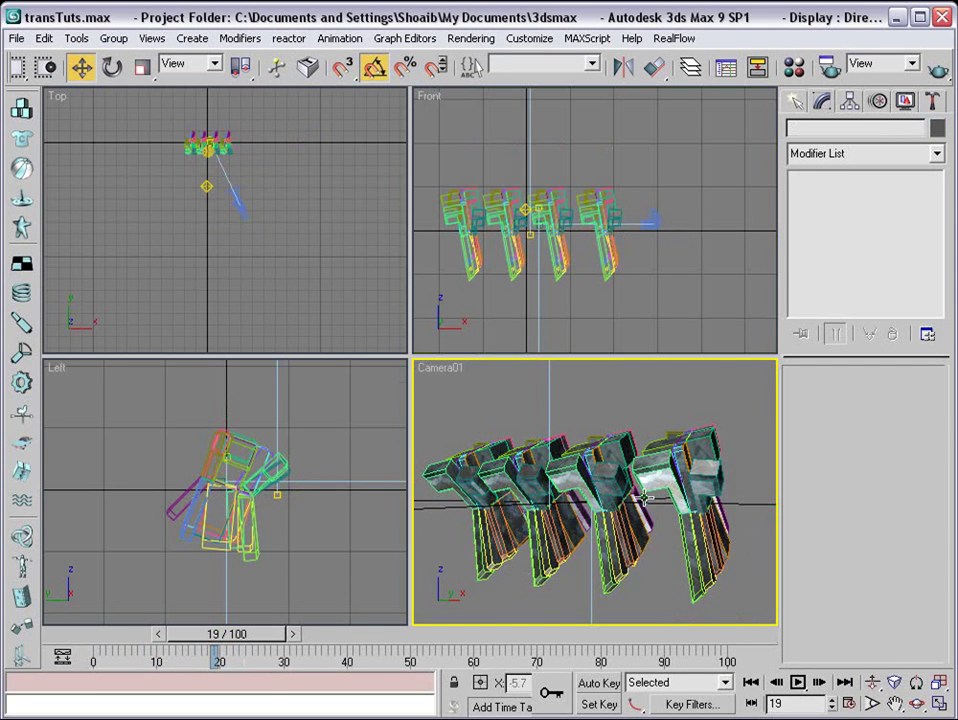
Shift the animation keys of T03 to start at frame 27 and those of T01 to start at frame 34.
left_click(599, 472)
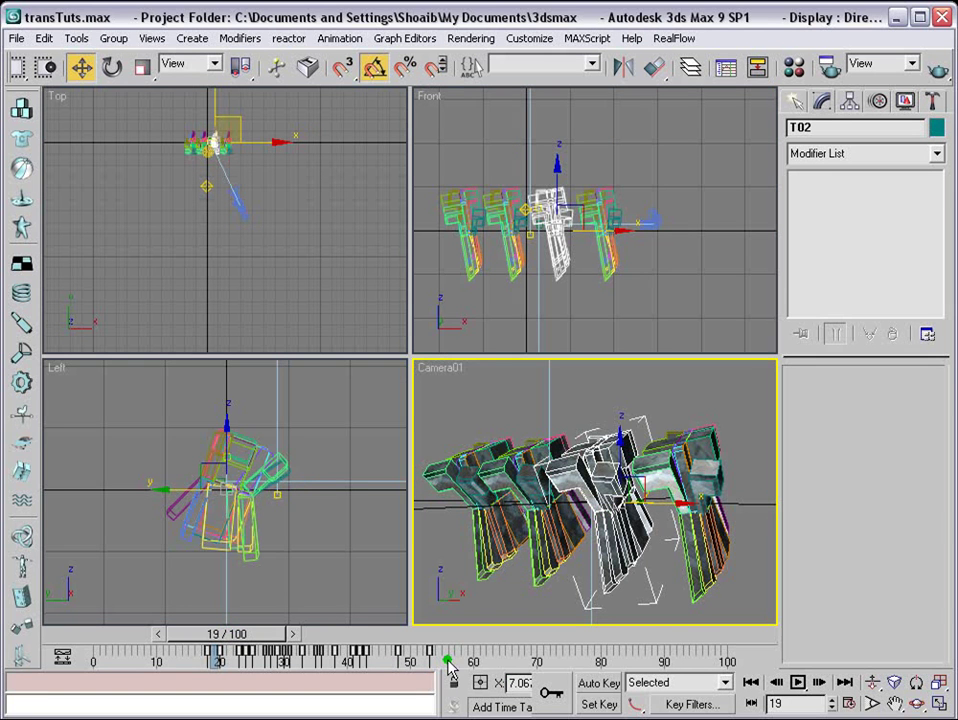
left_click(682, 466)
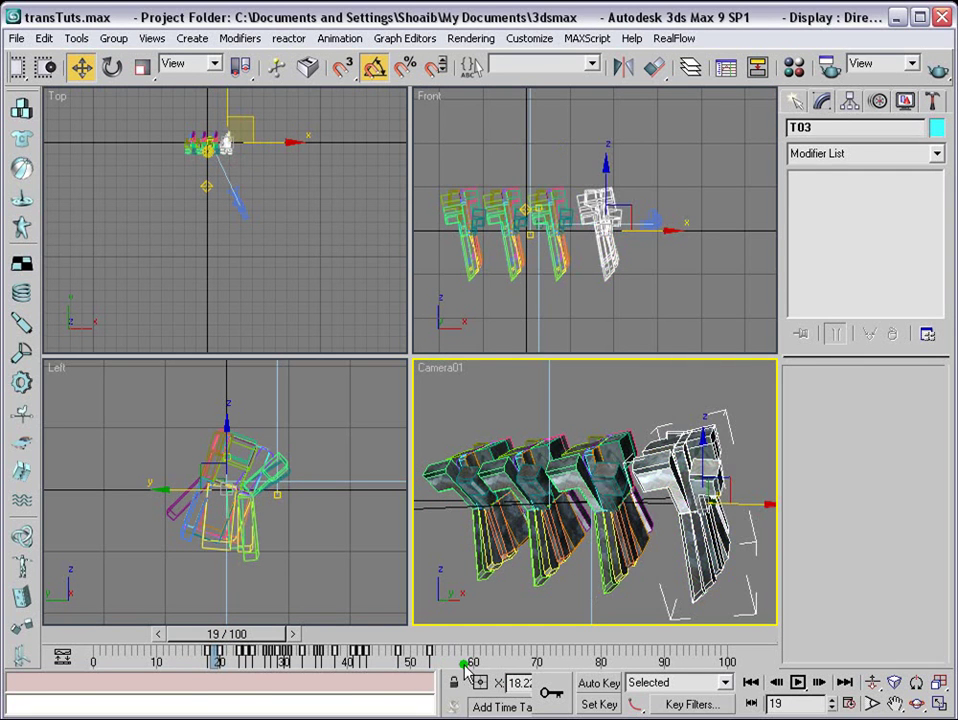
left_click_drag(207, 656, 263, 660)
left_click(508, 483)
left_click_drag(480, 652, 308, 656)
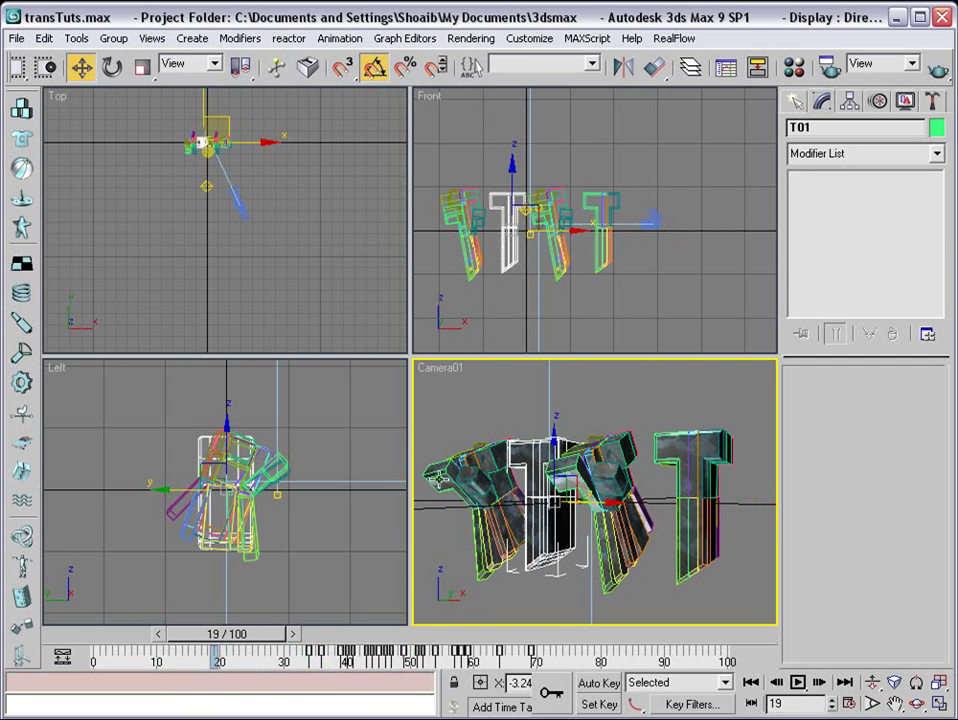
Shift the first T group's animation keys to later frames so it begins unfolding after T02.
left_click(434, 476)
left_click_drag(459, 656, 174, 670)
left_click_drag(230, 633, 237, 618)
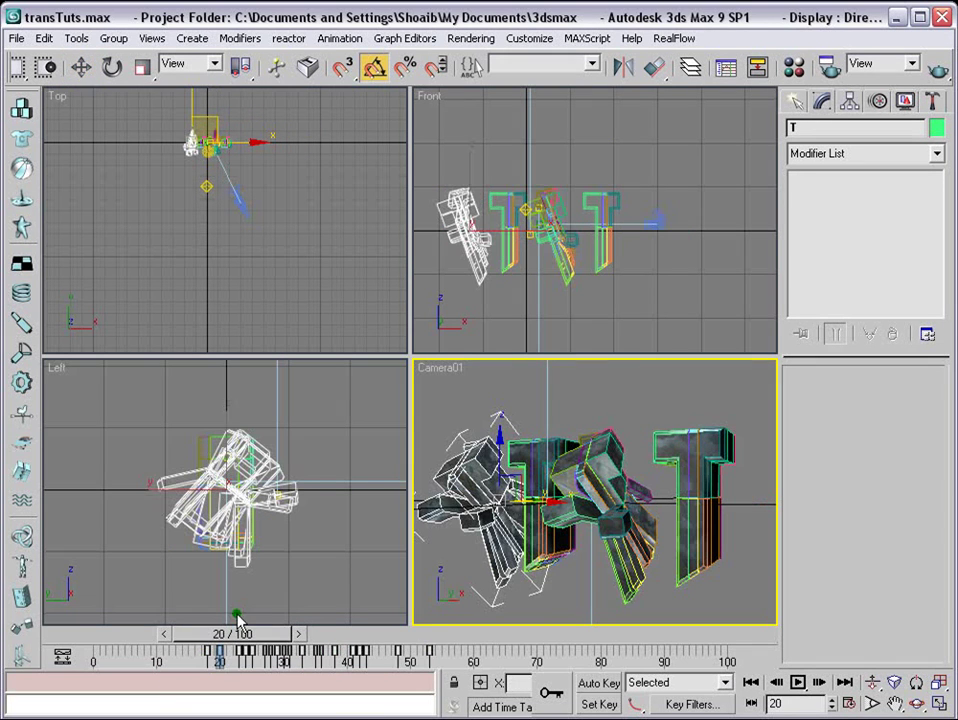
left_click_drag(465, 654, 284, 645)
key("w")
Check the keys of T03 at frame 29 and shift the animation keys of T01 to start at frame 32.
left_click(676, 454)
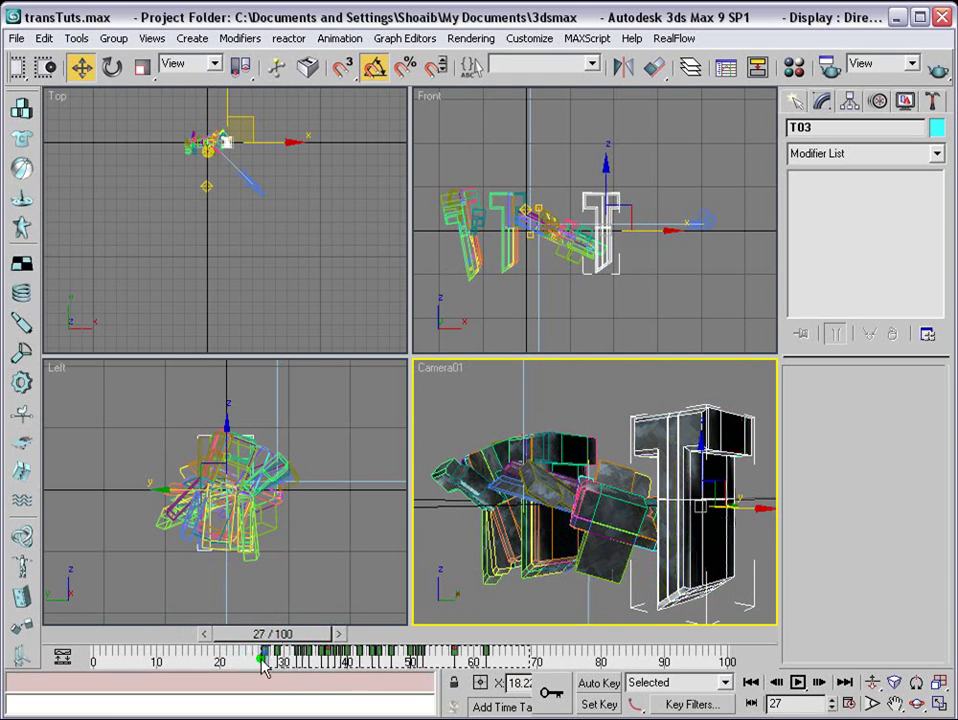
left_click_drag(278, 641, 292, 648)
key("w")
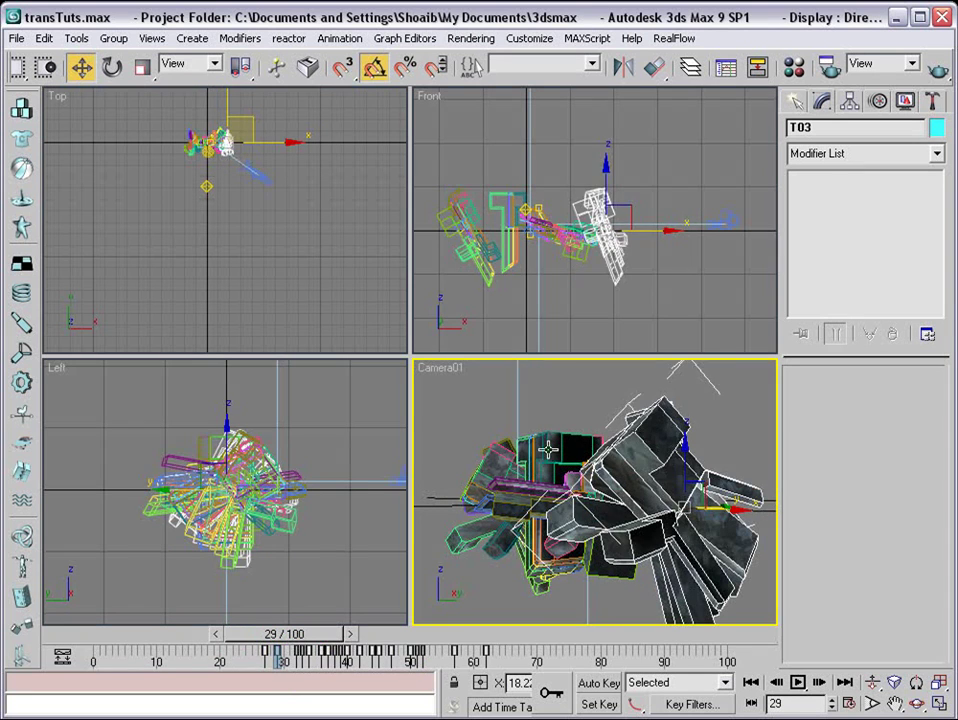
left_click(543, 455)
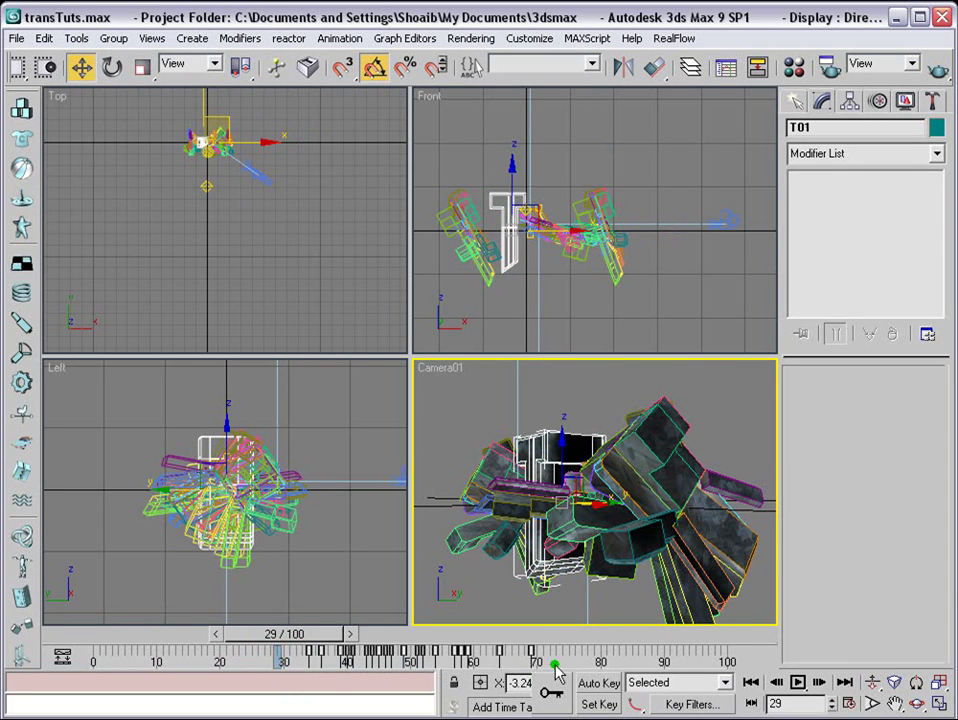
left_click(325, 668)
left_click_drag(300, 652, 327, 652)
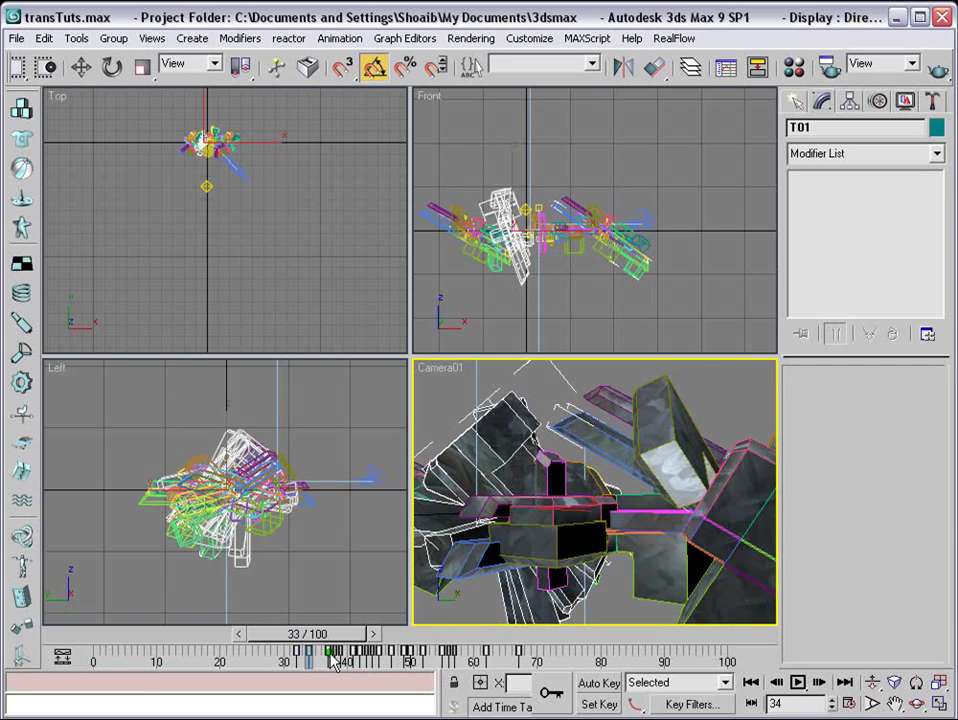
Test-render Camera01 at frame 33 and set the scanline renderer's Object Motion Blur duration to 0.3 frames.
left_click(938, 68)
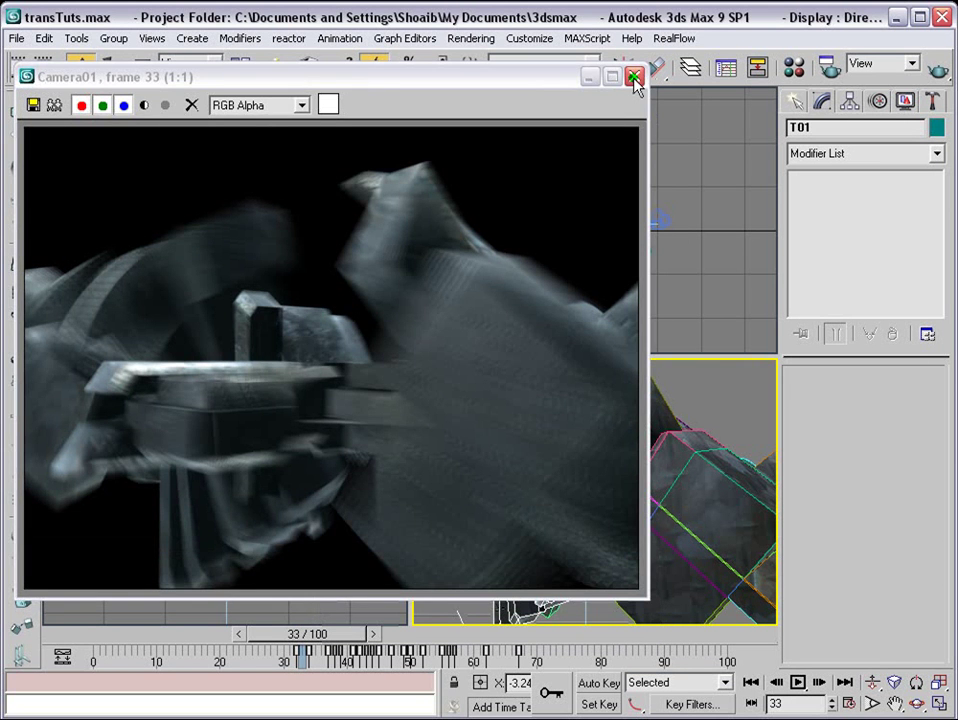
left_click(634, 77)
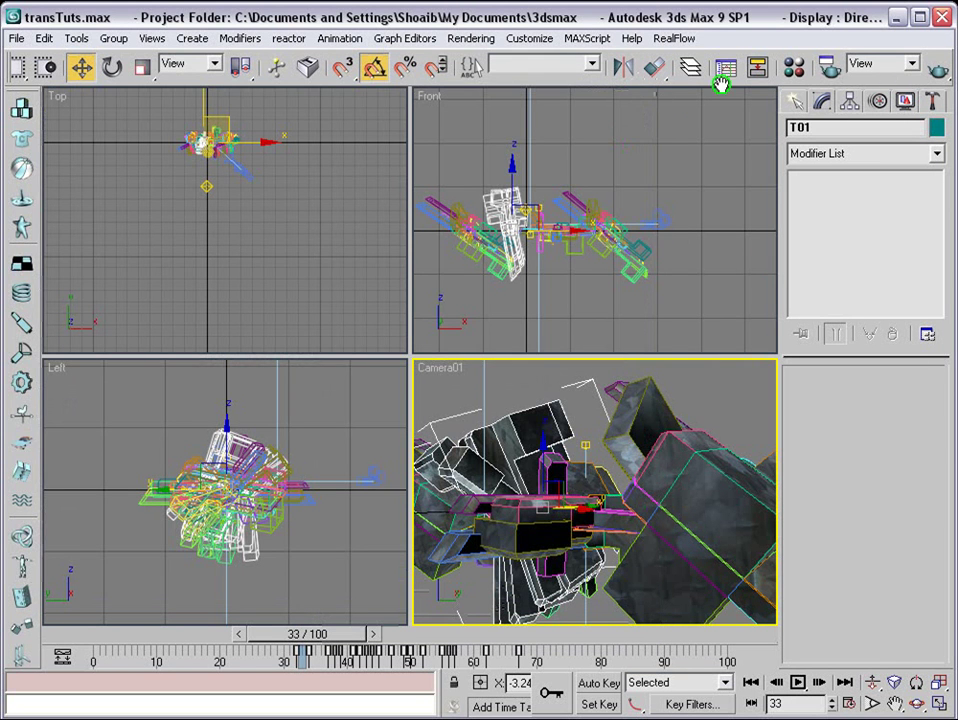
left_click(830, 68)
left_click_drag(505, 120, 410, 72)
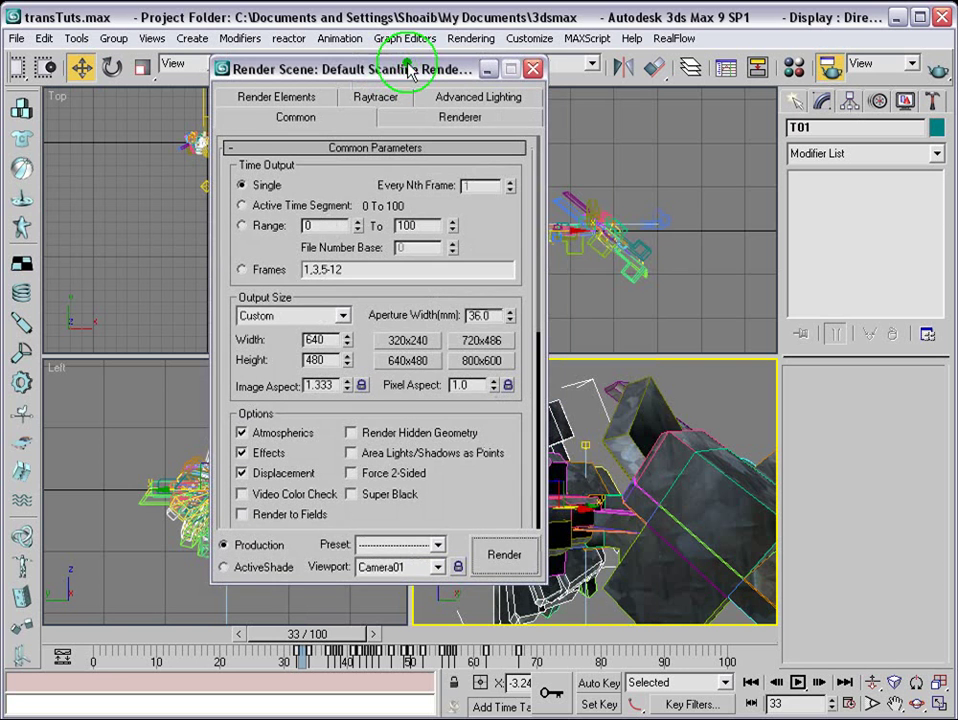
left_click(439, 119)
scroll(479, 357, "down", 5)
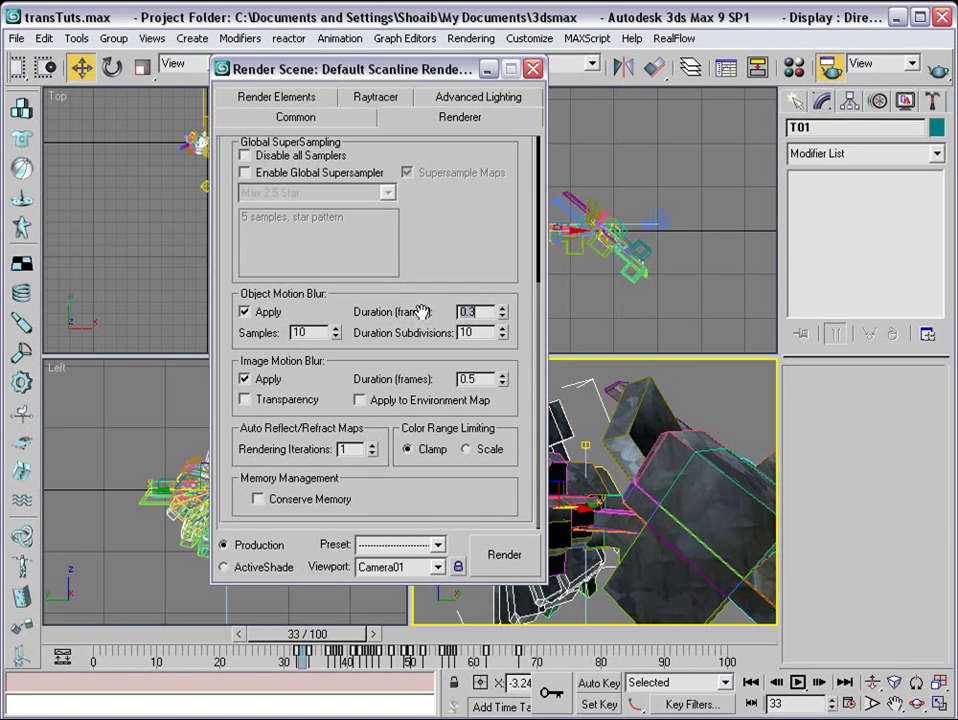
Render frame 33 again to compare the motion blur, and close the rendered image and render settings.
left_click(937, 67)
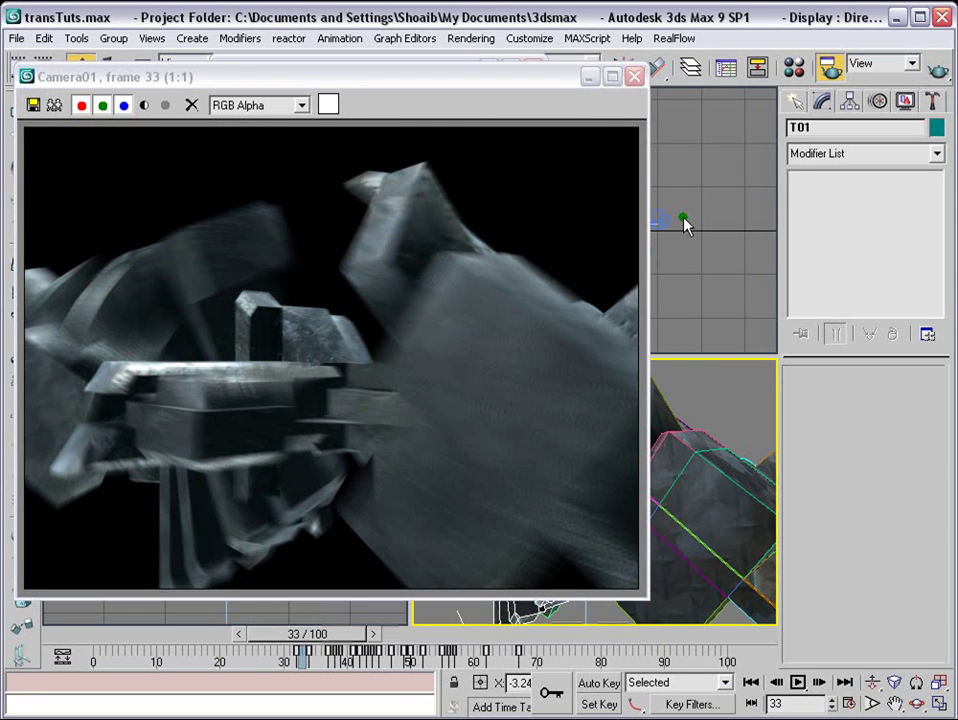
left_click(636, 76)
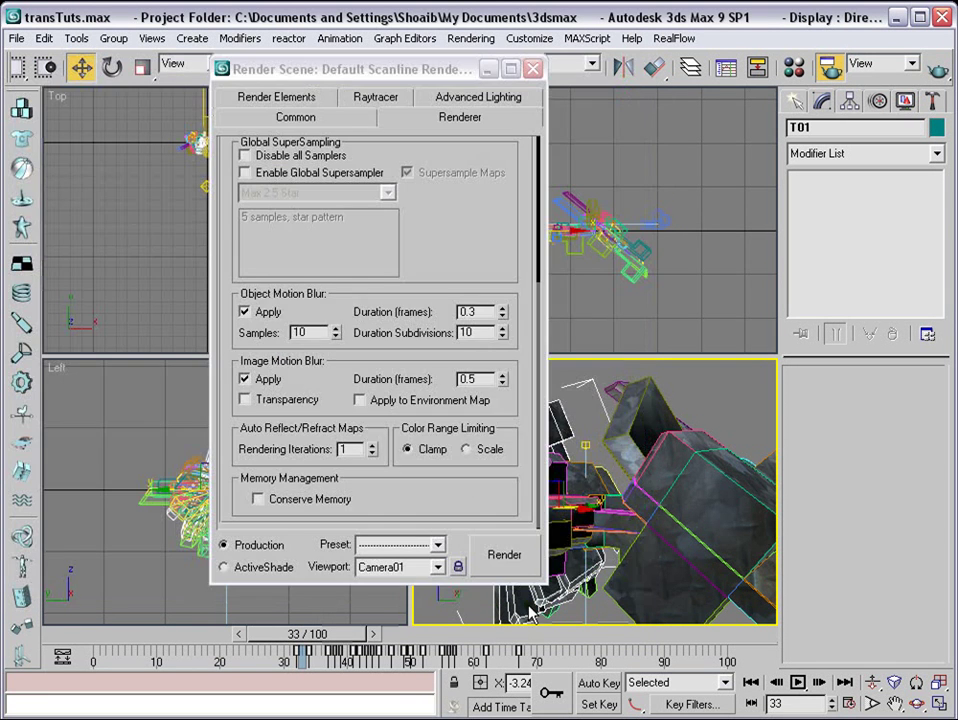
left_click(533, 68)
Scrub through the staggered animation in the camera view and test-render Camera01 at frame 19.
left_click_drag(322, 634, 408, 640)
key("w")
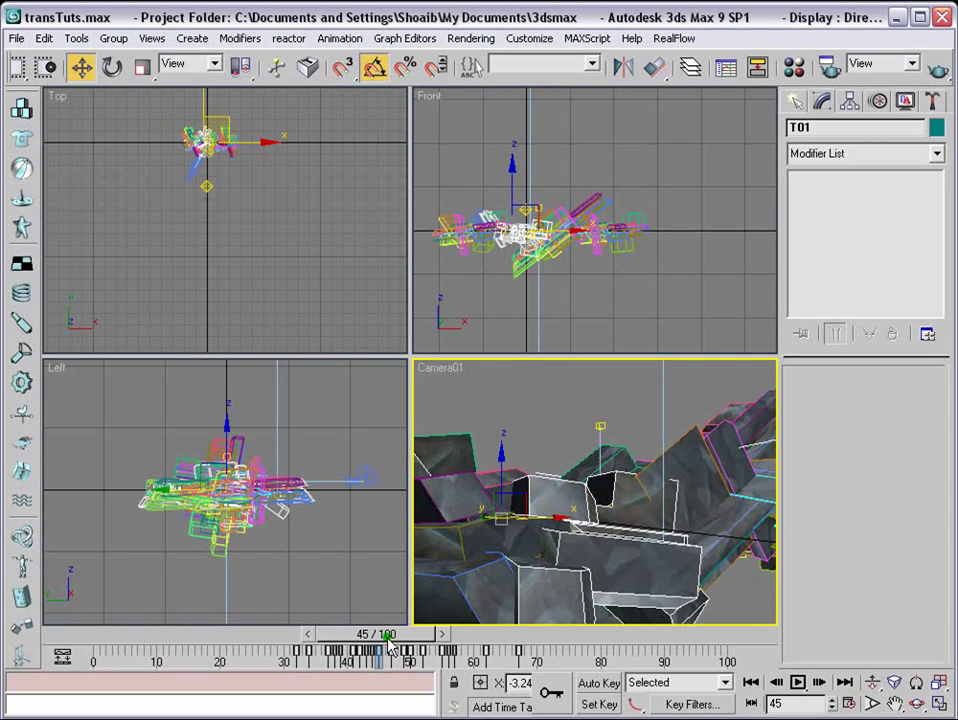
left_click_drag(388, 638, 214, 660)
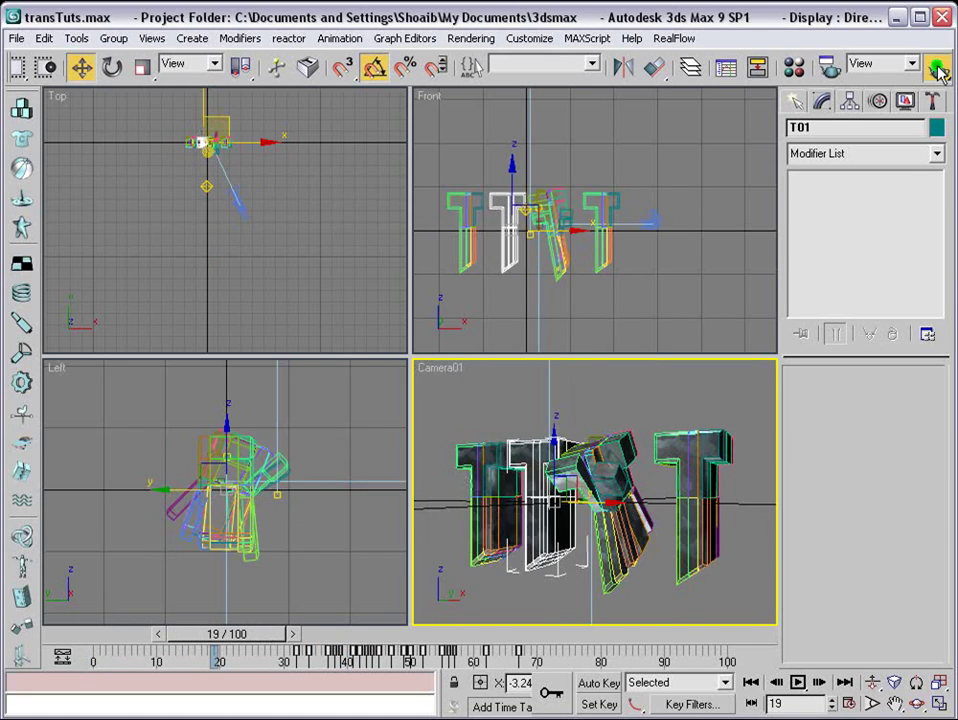
left_click(937, 68)
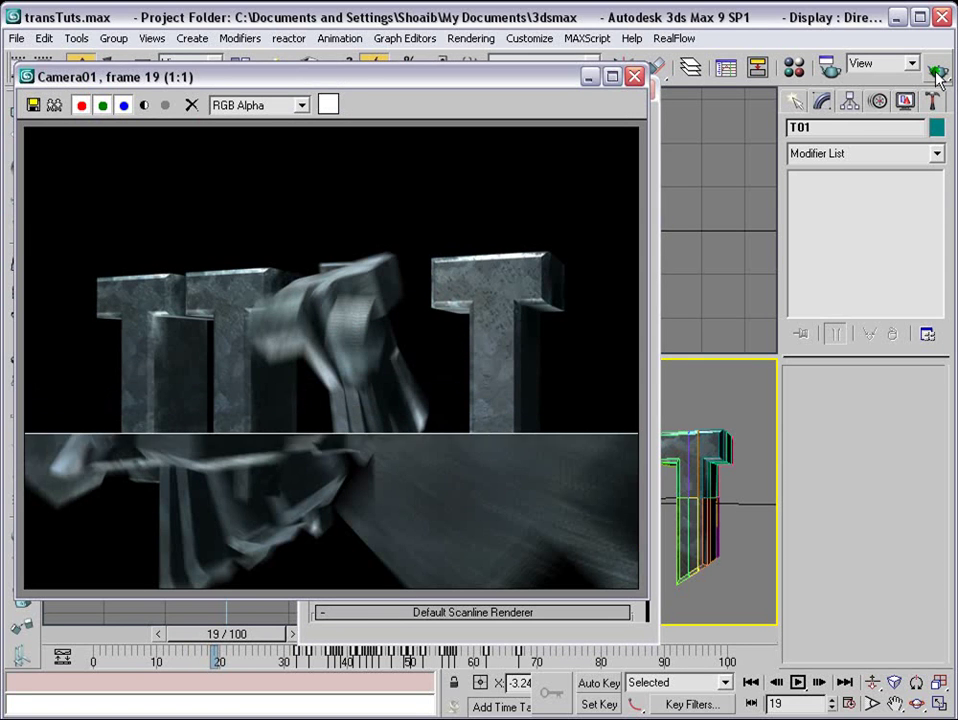
left_click(634, 77)
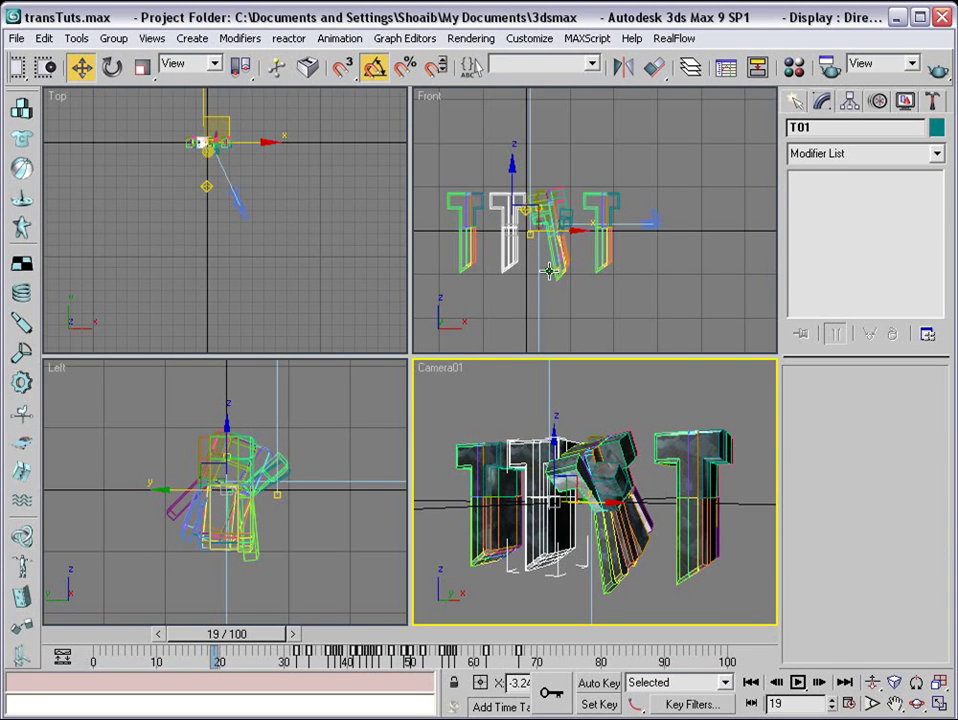
right_click(620, 267)
scroll(628, 250, "up", 3)
scroll(626, 252, "up", 3)
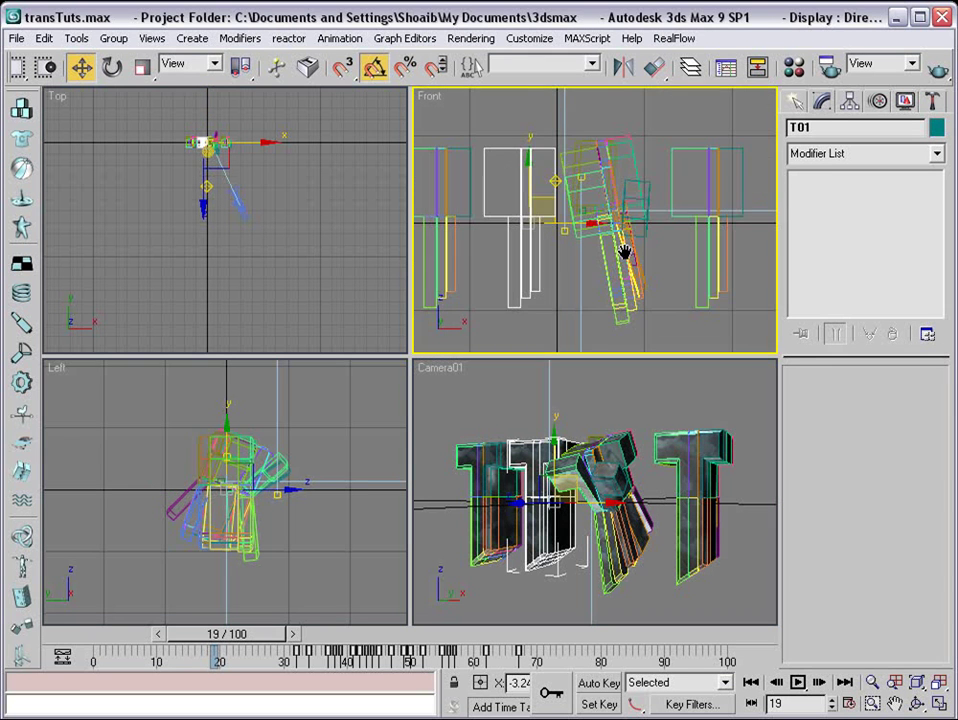
scroll(627, 252, "down", 3)
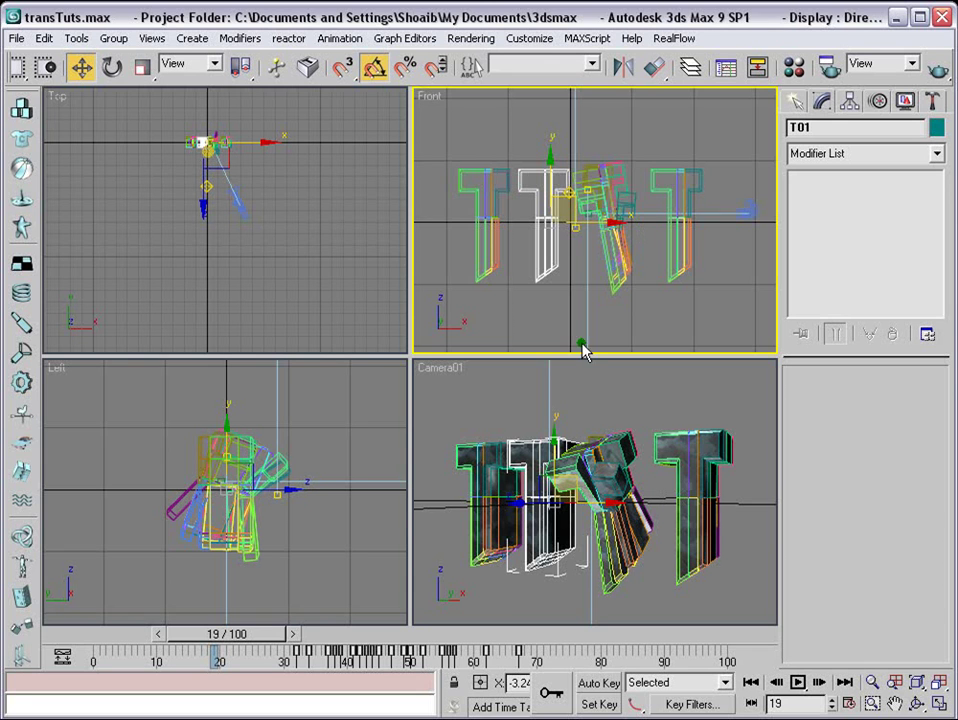
middle_click_drag(699, 264, 723, 220)
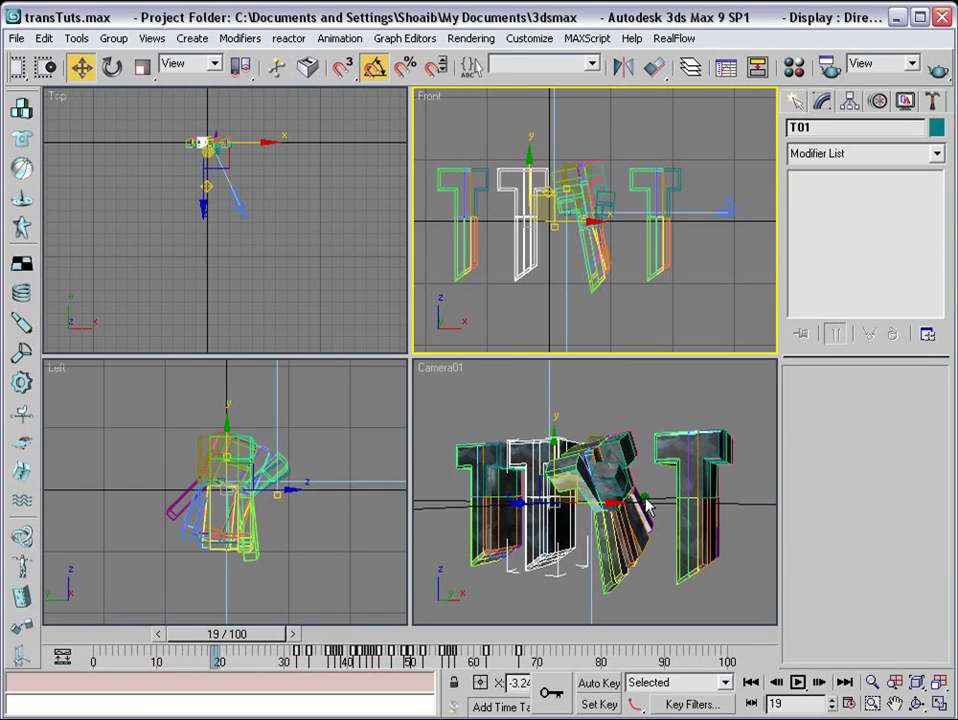
Set the render time output to the frame range 0 to 100.
left_click(829, 66)
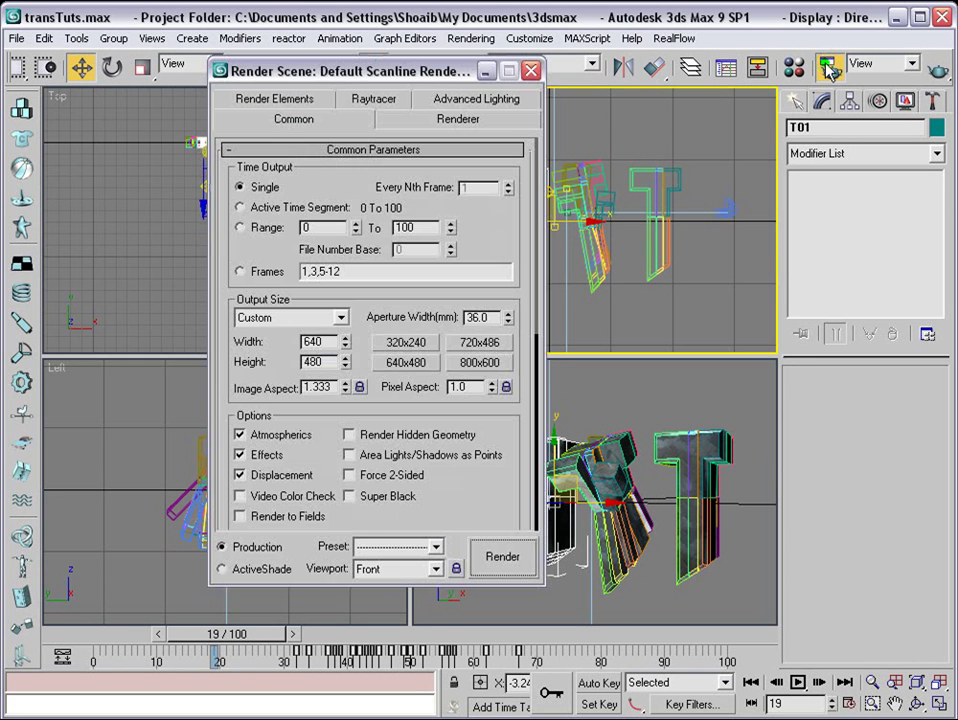
left_click(240, 227)
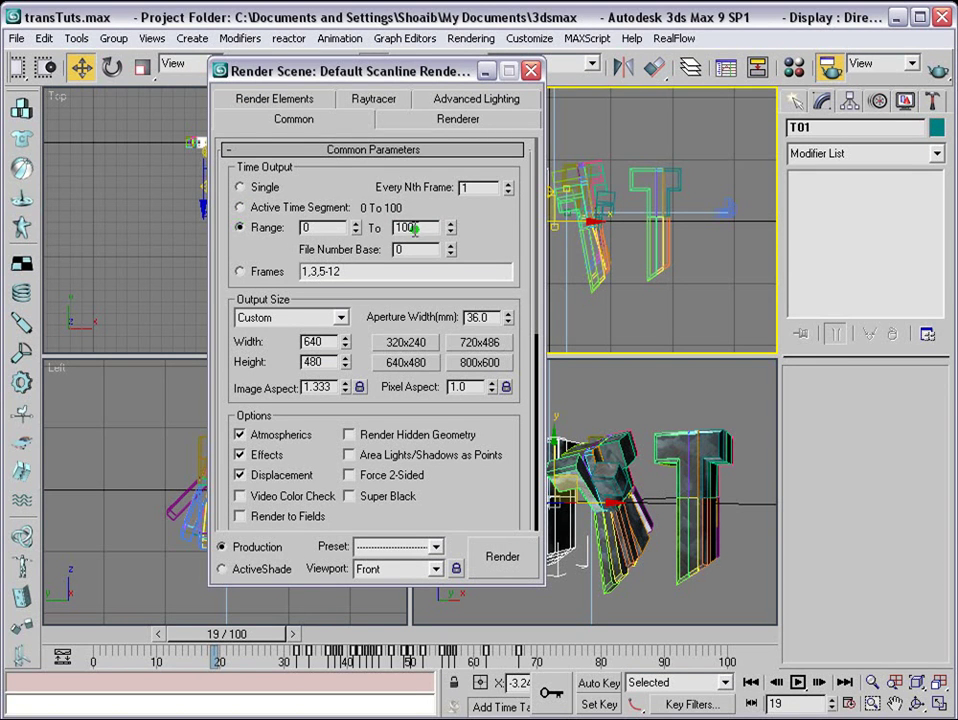
scroll(475, 368, "down", 5)
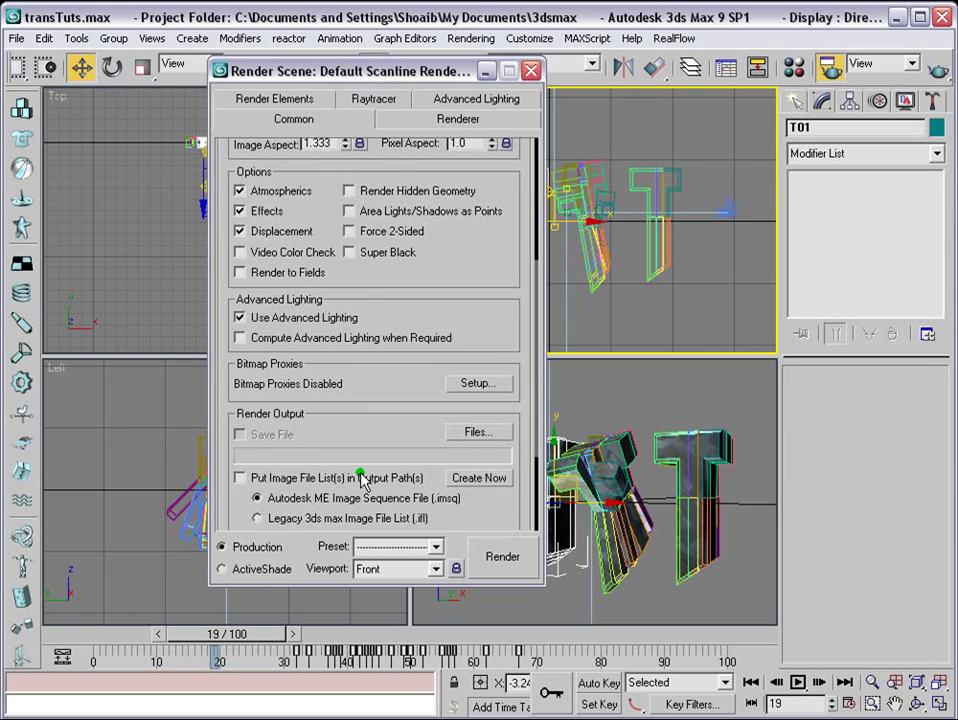
left_click(478, 432)
left_click(733, 386)
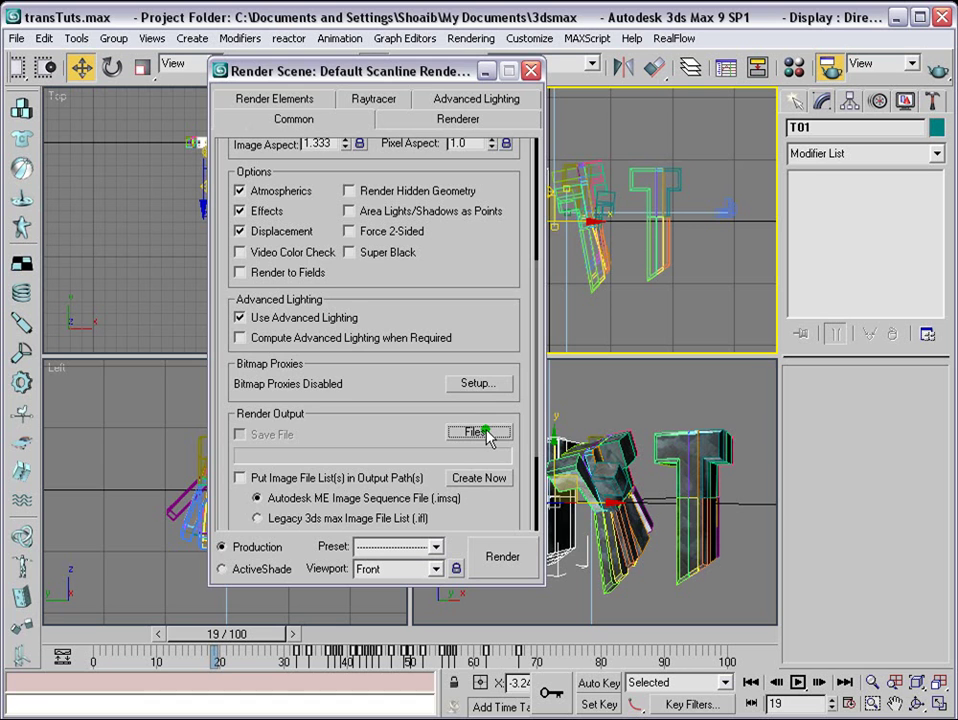
left_click(481, 387)
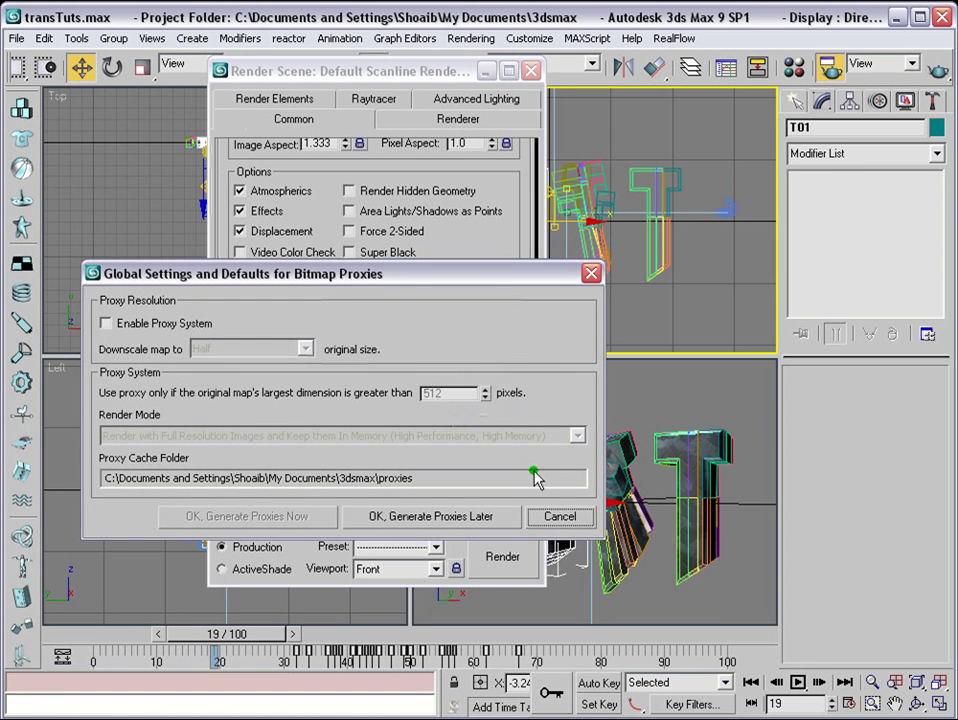
left_click(560, 516)
Choose PNG Image File as the render output's file type, cancel the output file, and close the render settings.
left_click(479, 433)
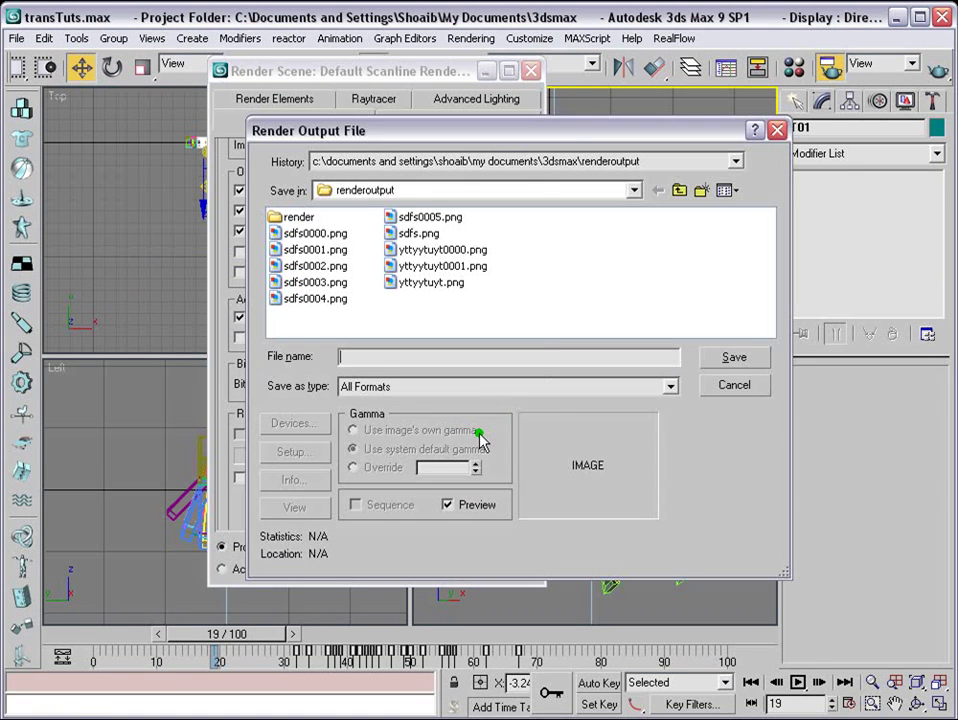
left_click(670, 386)
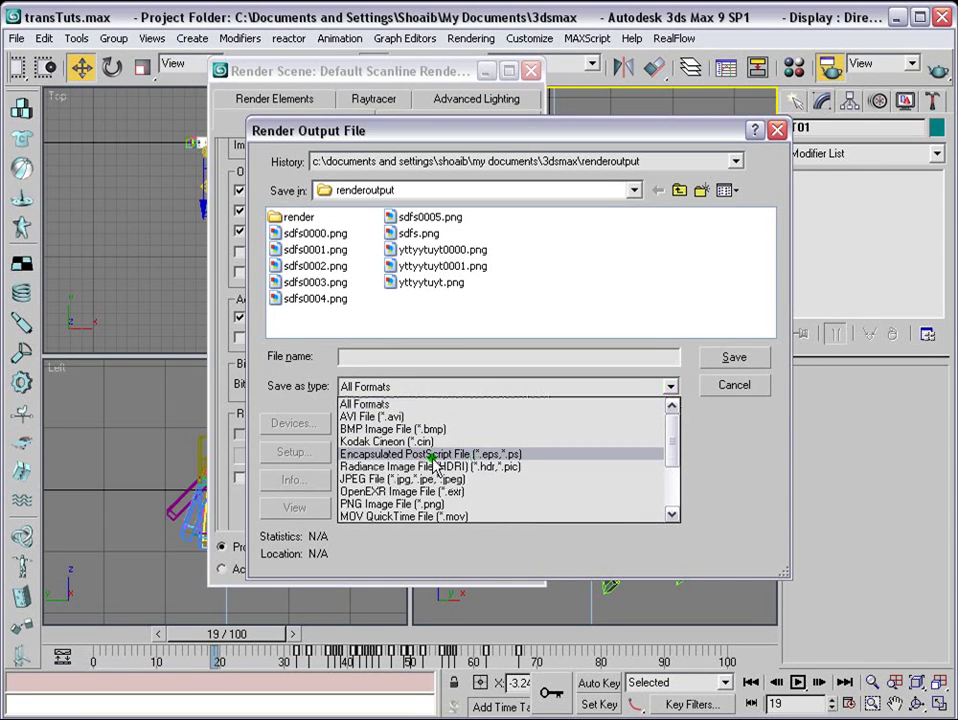
left_click(415, 503)
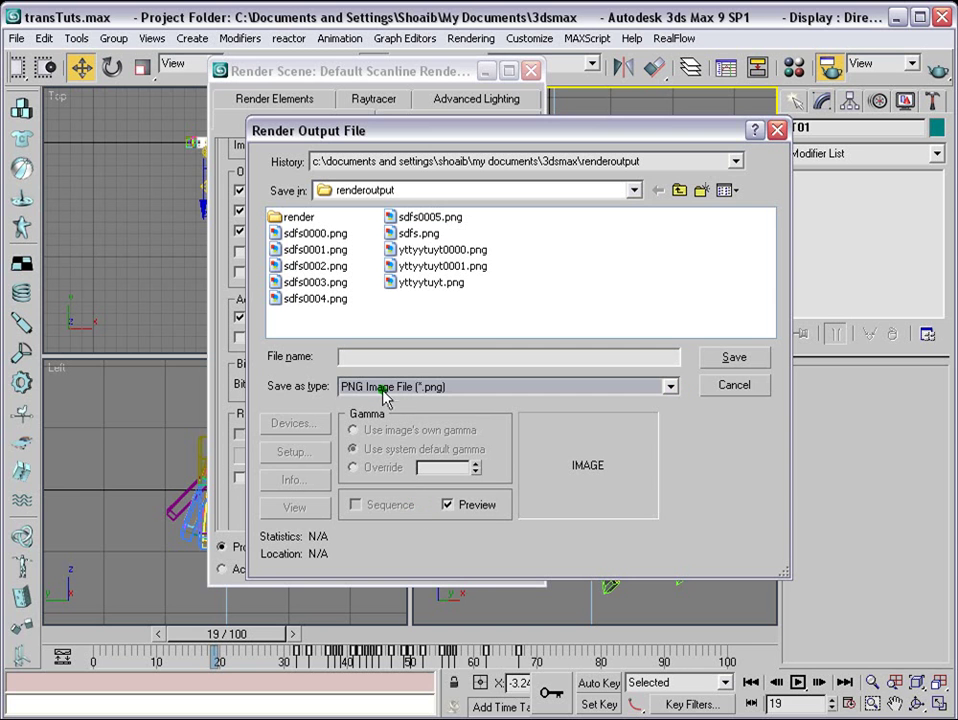
left_click(732, 386)
left_click(733, 402)
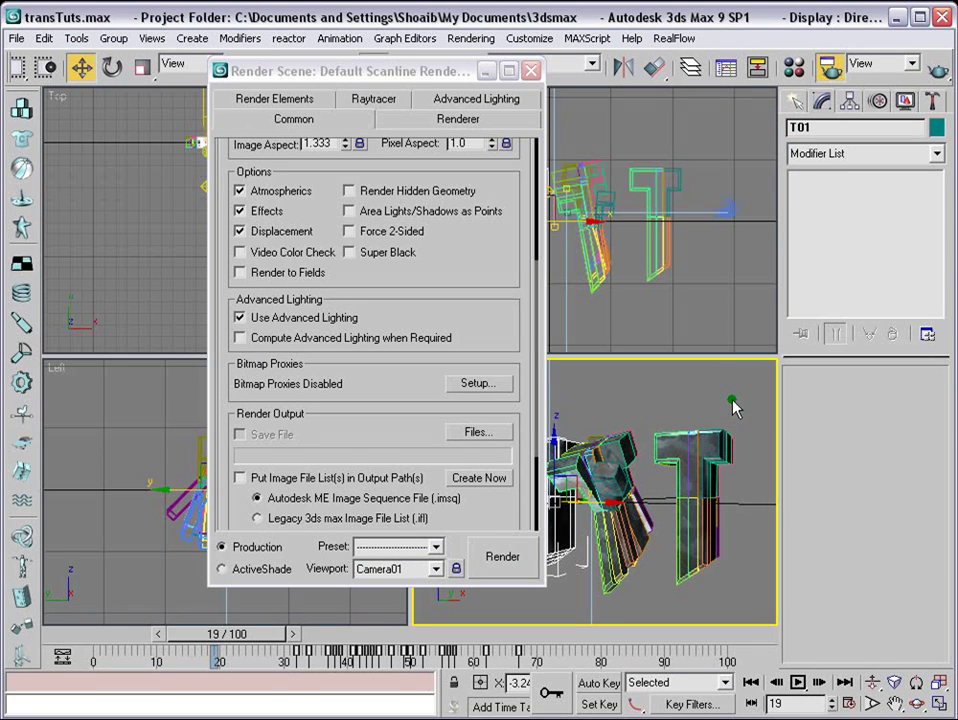
left_click(531, 71)
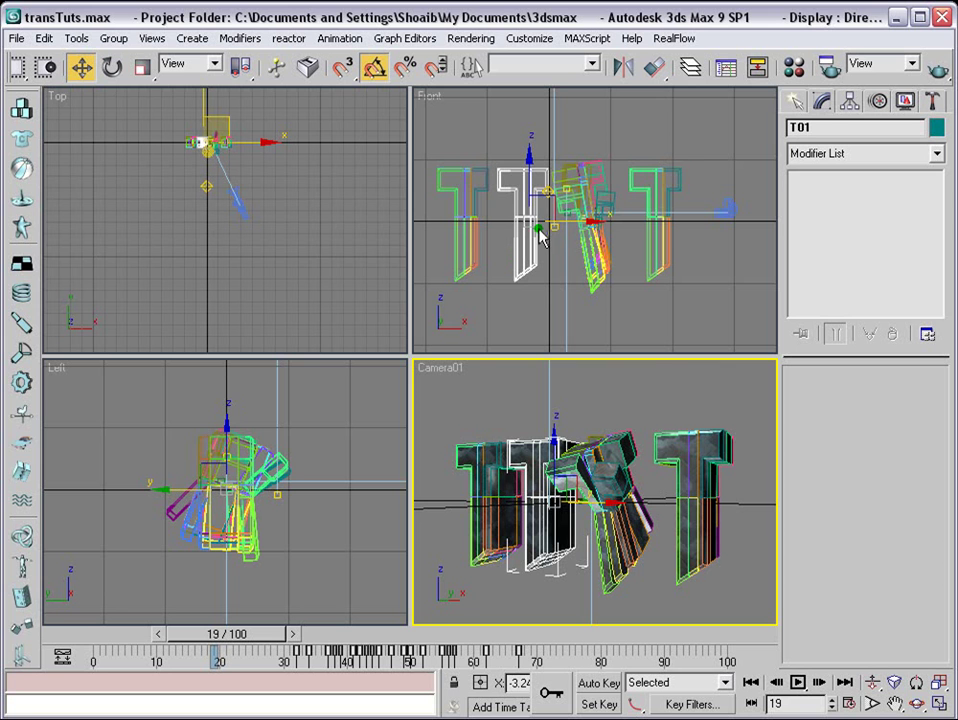
Select the leftmost T in the Front view and return the animation to the start of the timeline.
left_click(466, 180)
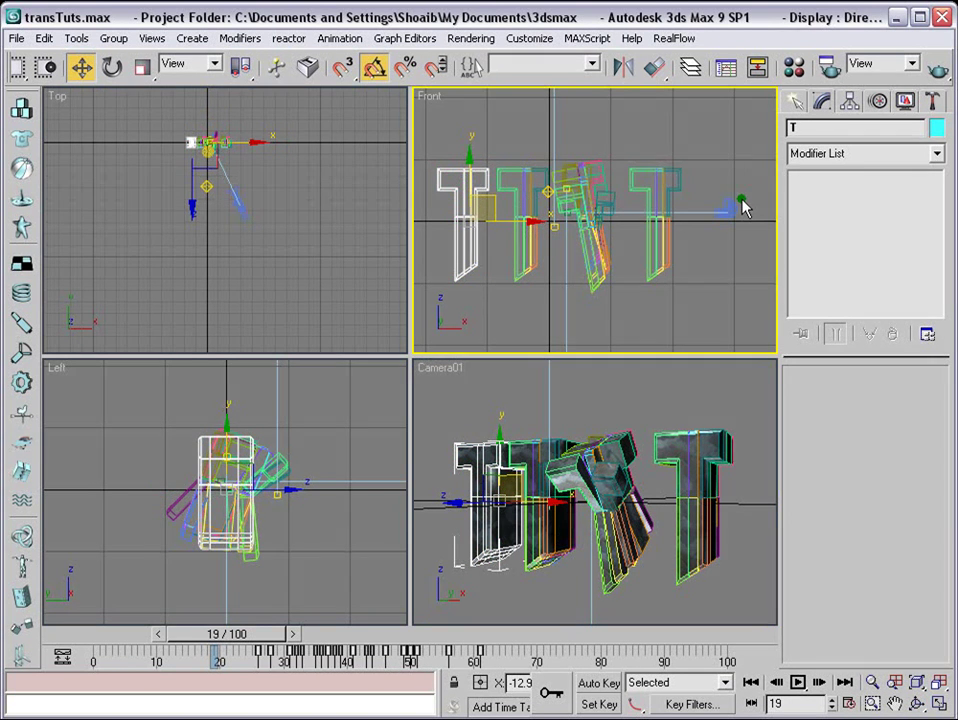
left_click_drag(226, 634, 60, 636)
key("w")
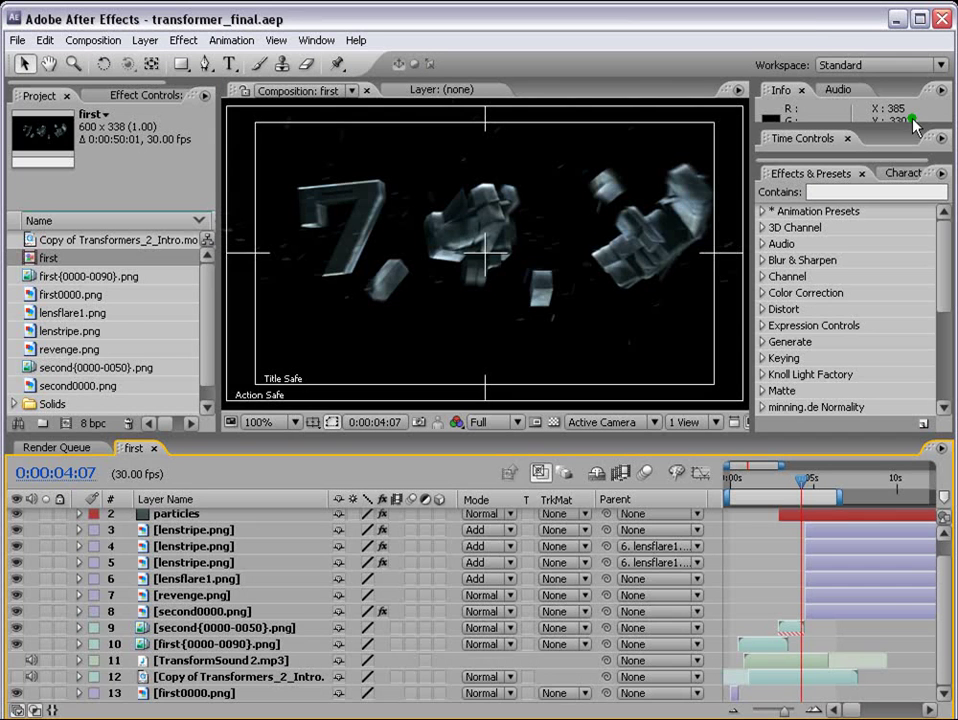
In After Effects, move the first composition's current time to 0:00:01:04 and enlarge the preview area above the timeline.
left_click_drag(103, 440, 103, 472)
left_click(775, 513)
left_click_drag(775, 513, 752, 514)
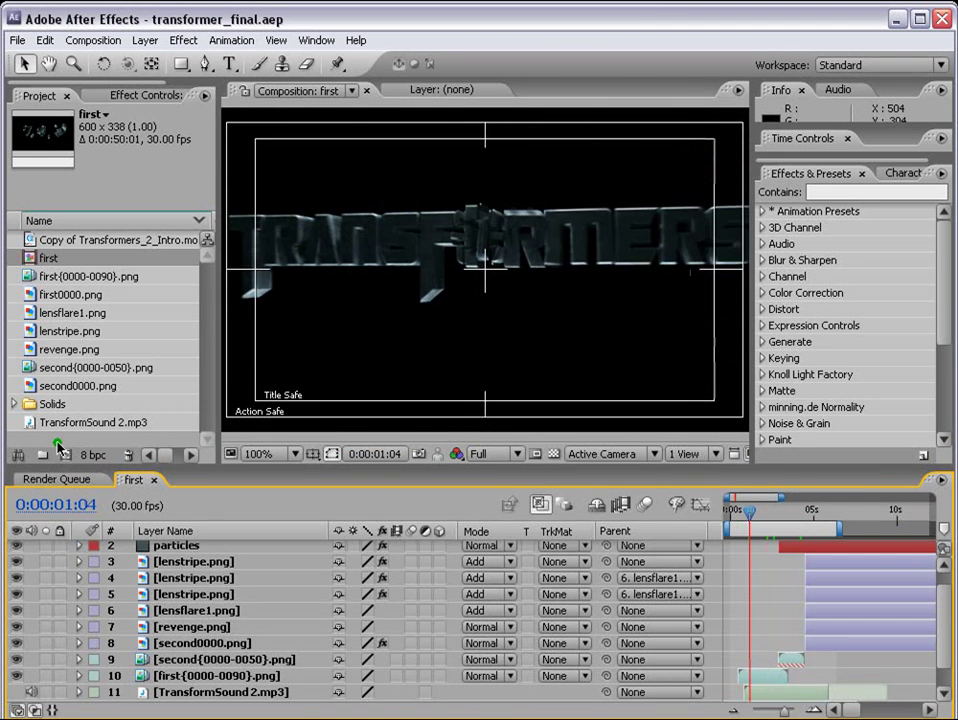
left_click_drag(60, 447, 113, 511)
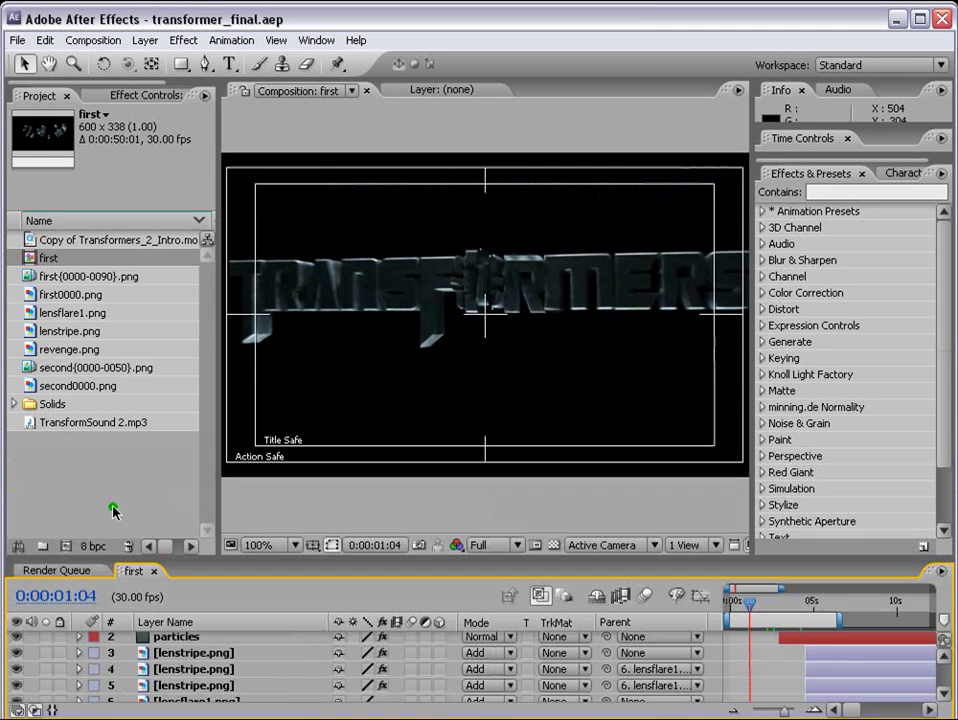
Create a new project folder named tuts.
left_click(42, 545)
type("tuts")
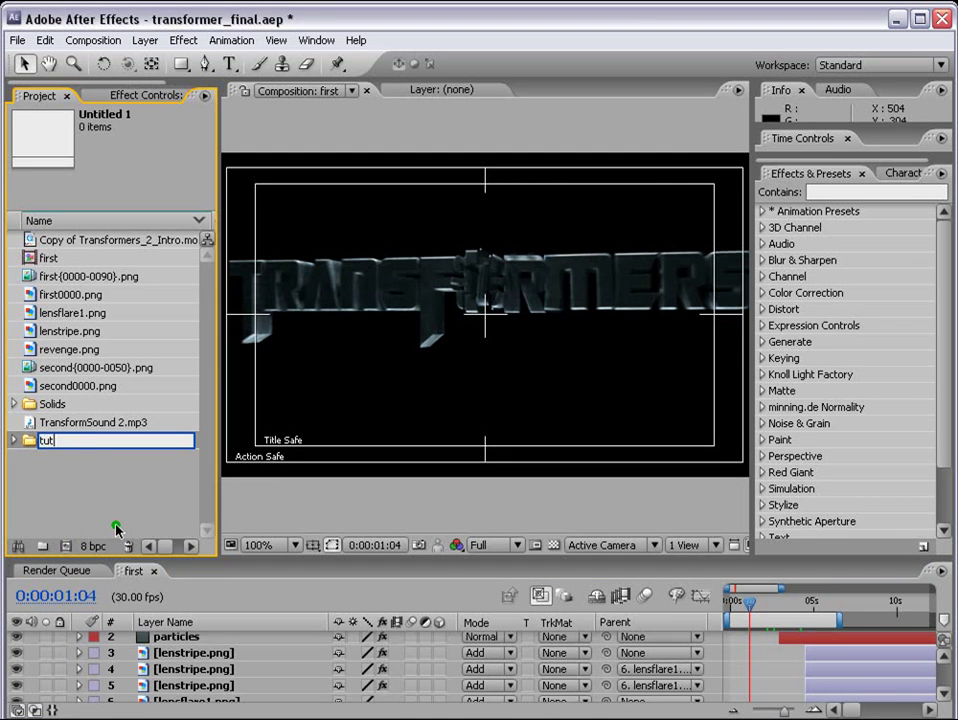
key("Return")
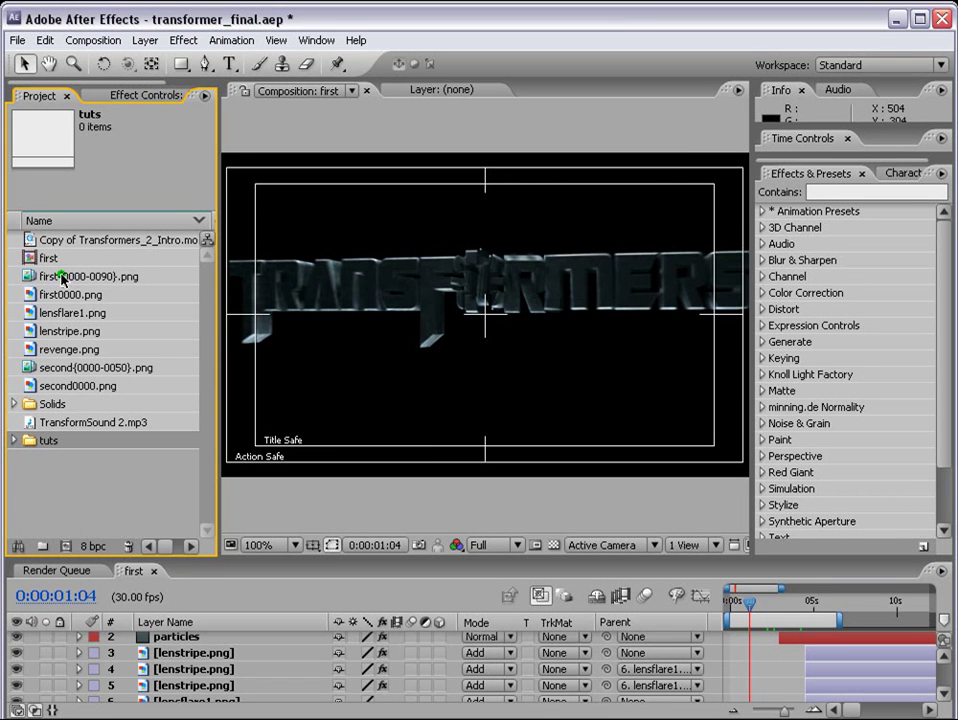
Import first0000.png from the renders folder's first subfolder as a PNG sequence, and delete that duplicate footage.
double_click(71, 483)
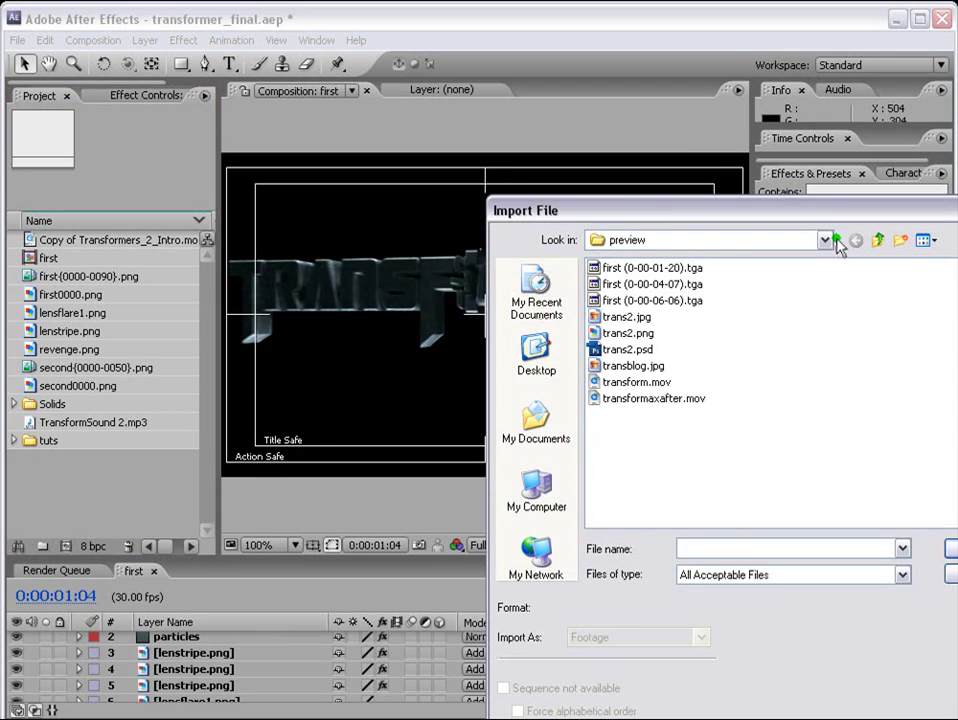
left_click(878, 240)
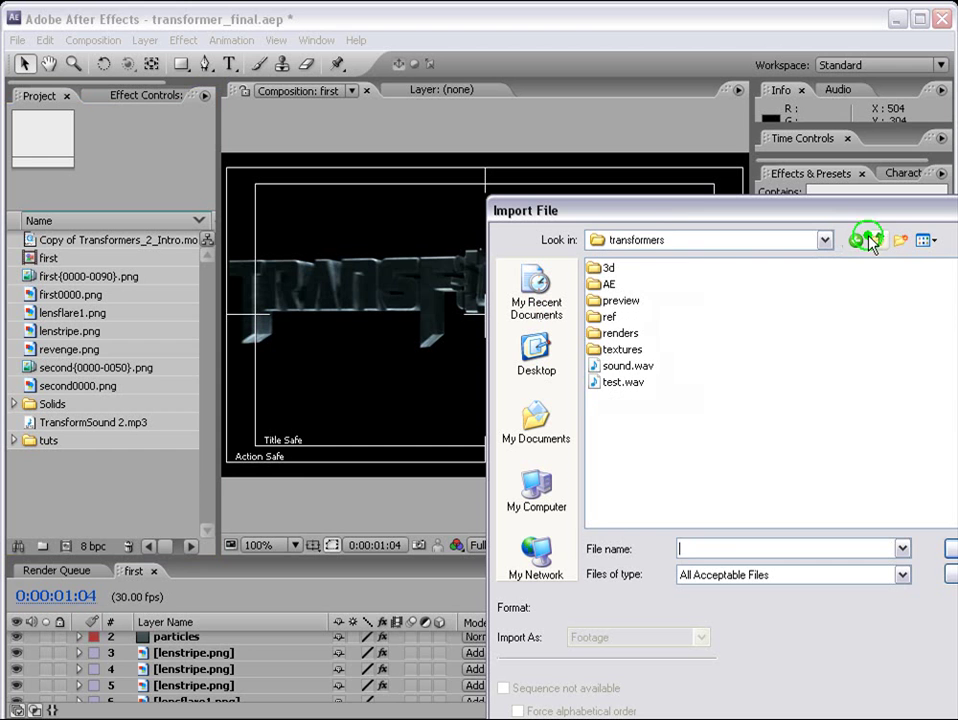
double_click(607, 333)
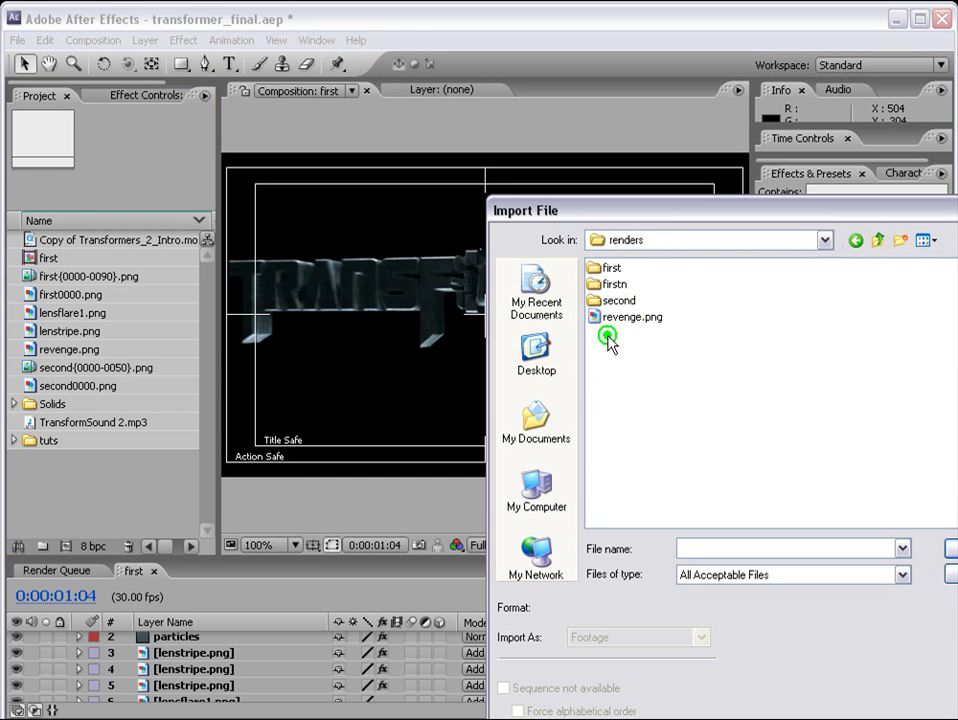
double_click(612, 270)
left_click(617, 268)
left_click(504, 689)
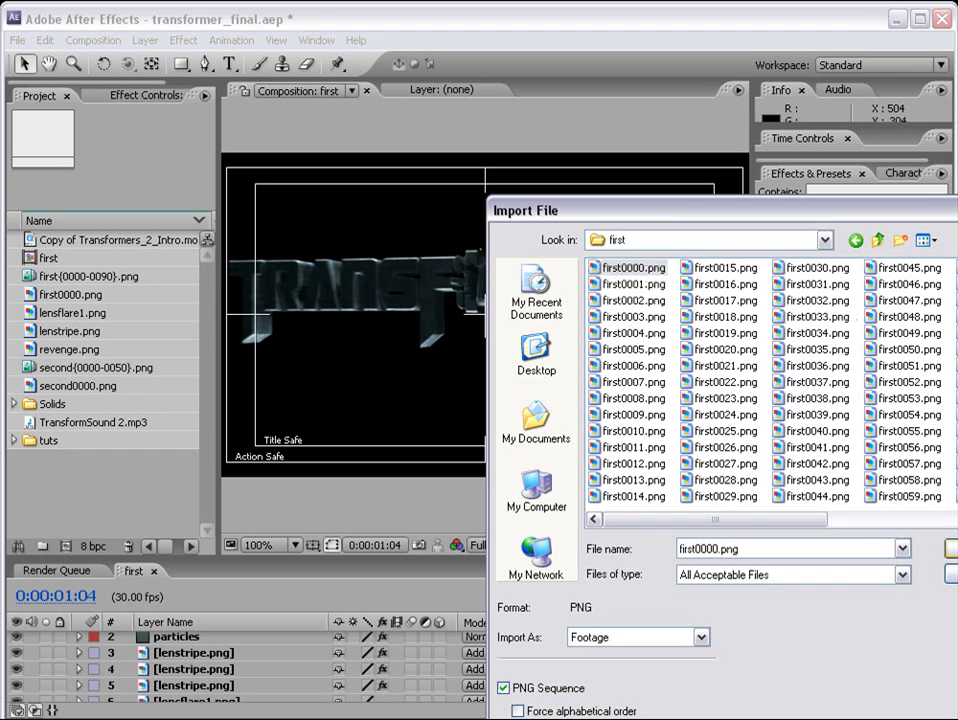
left_click(951, 549)
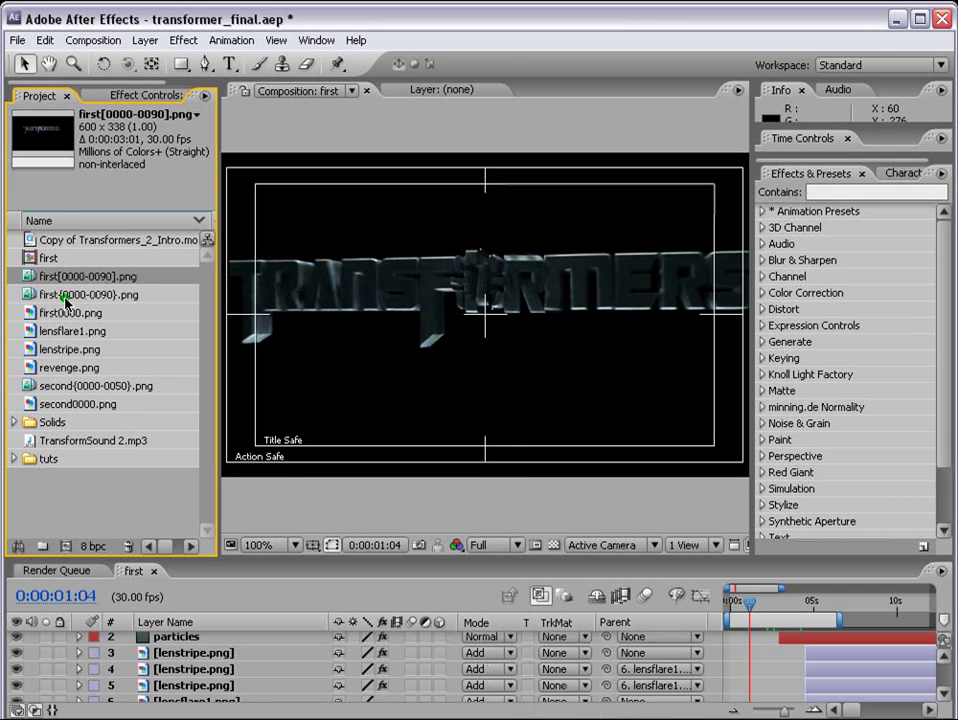
key("Delete")
Create a new composition from the first{0000-0090}.png footage and move its current time to 0:00:02:11.
left_click(80, 277)
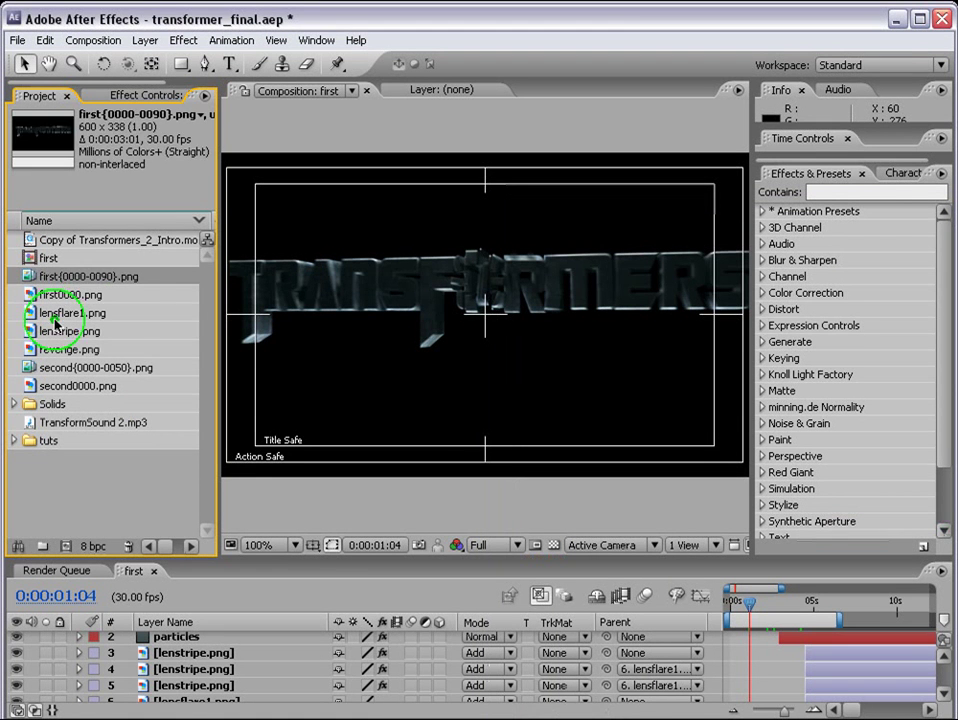
left_click_drag(75, 278, 65, 546)
left_click_drag(730, 602, 888, 631)
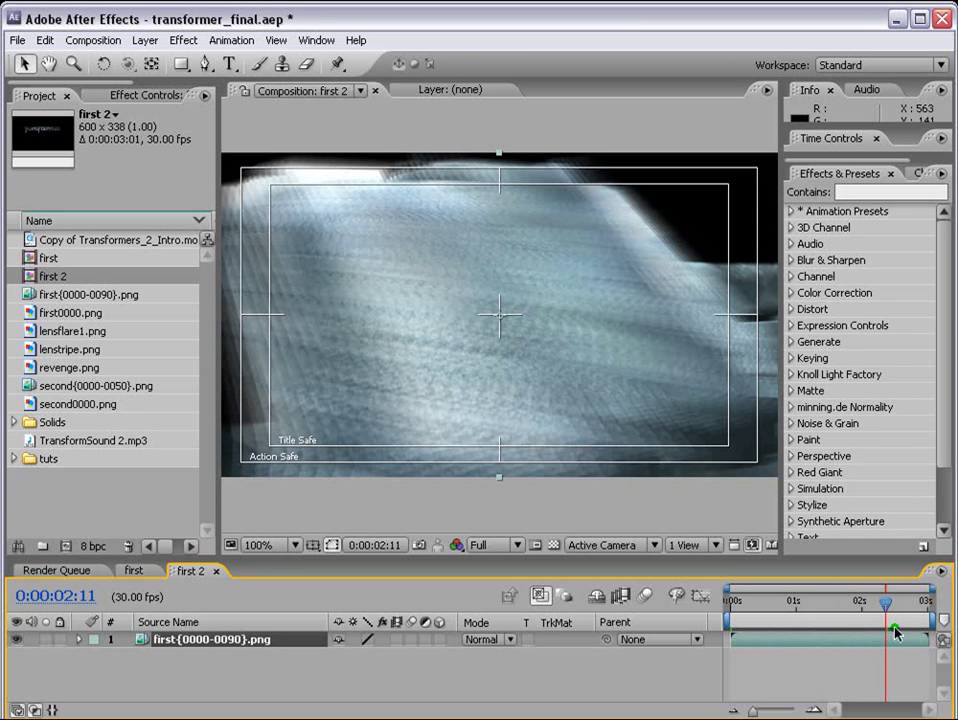
Import second0000.png from the renders folder's second subfolder as a PNG sequence, and delete that duplicate footage.
double_click(105, 487)
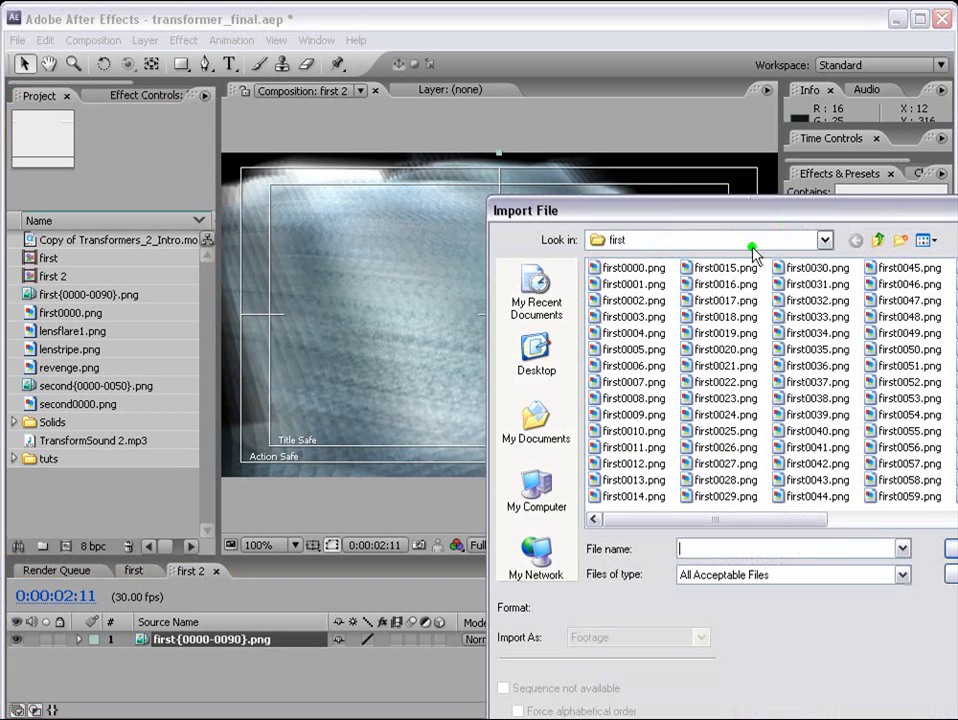
left_click(878, 240)
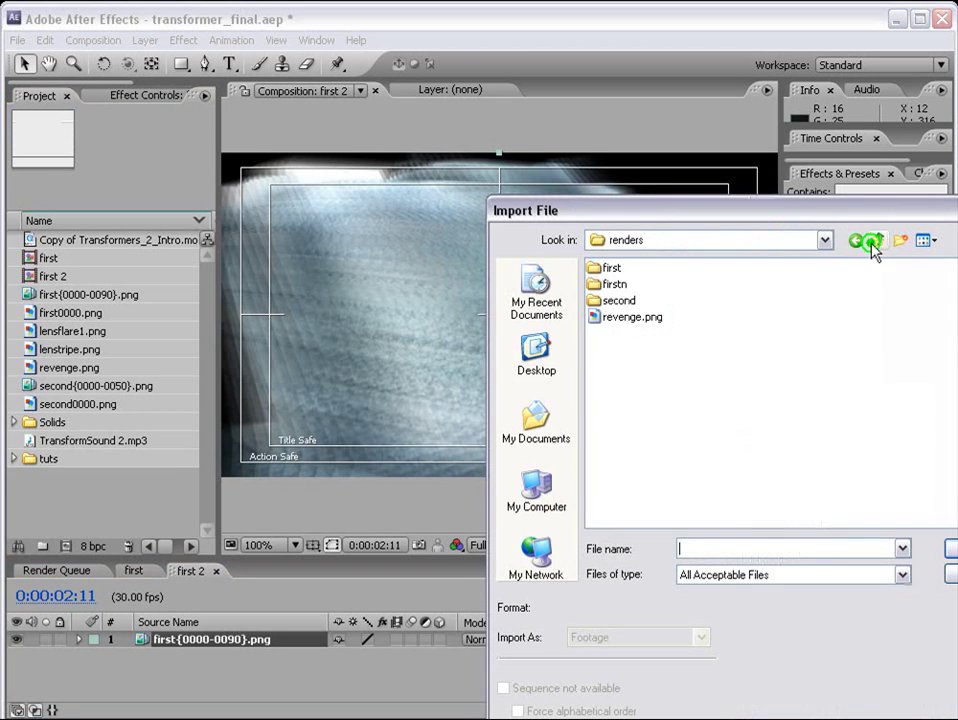
double_click(617, 301)
left_click(624, 269)
left_click(950, 549)
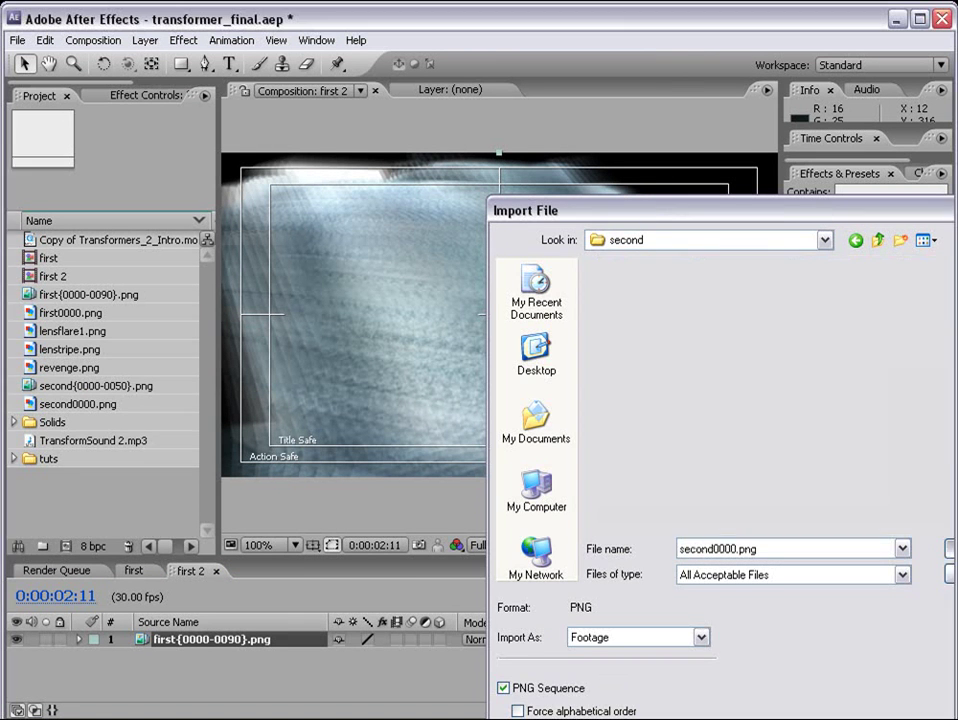
key("Delete")
Add second{0000-0050}.png above the first sequence's layer and shift its start to about 0:00:01:05.
left_click(70, 388)
left_click_drag(60, 388, 143, 641)
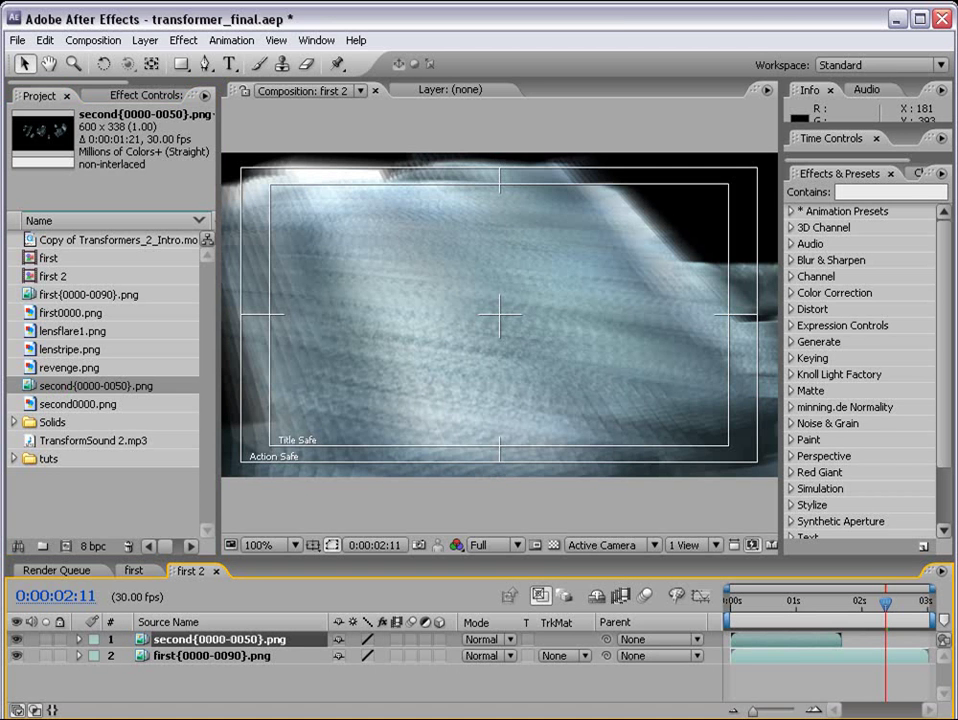
left_click_drag(752, 645, 829, 642)
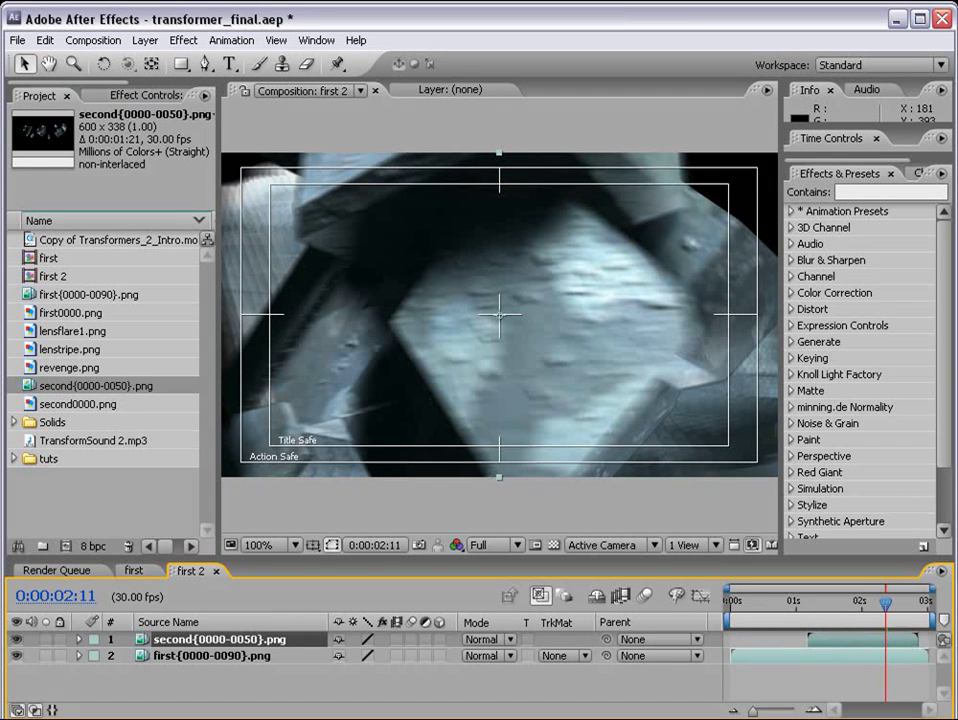
Reverse the second{0000-0050}.png layer with a stretch factor of -100% and slide it to start at about 0:00:02:00.
left_click(53, 710)
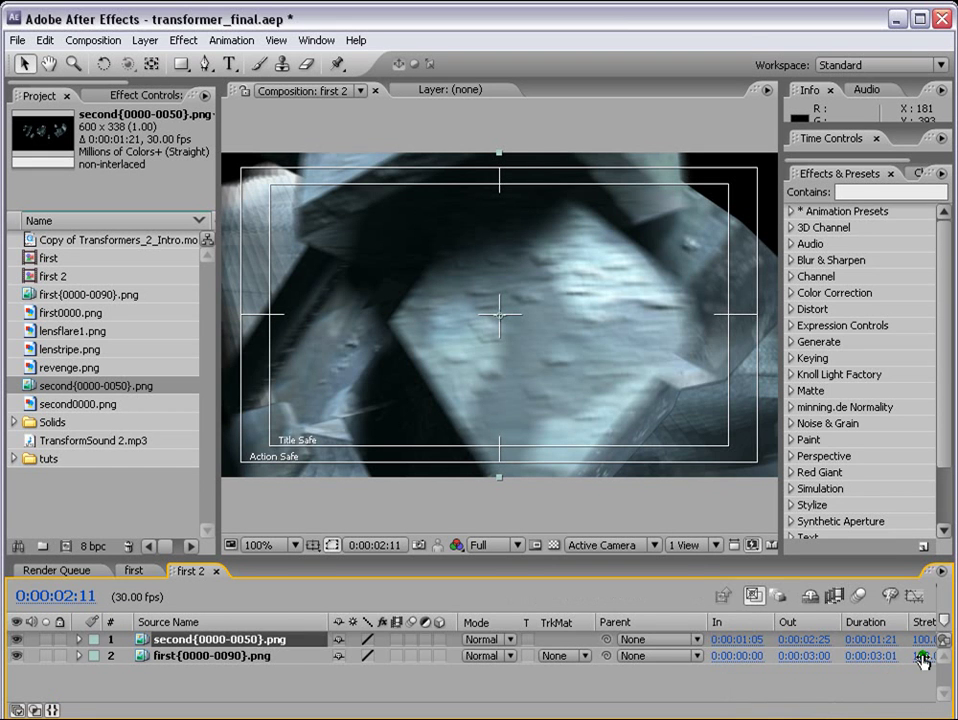
left_click_drag(330, 621, 226, 617)
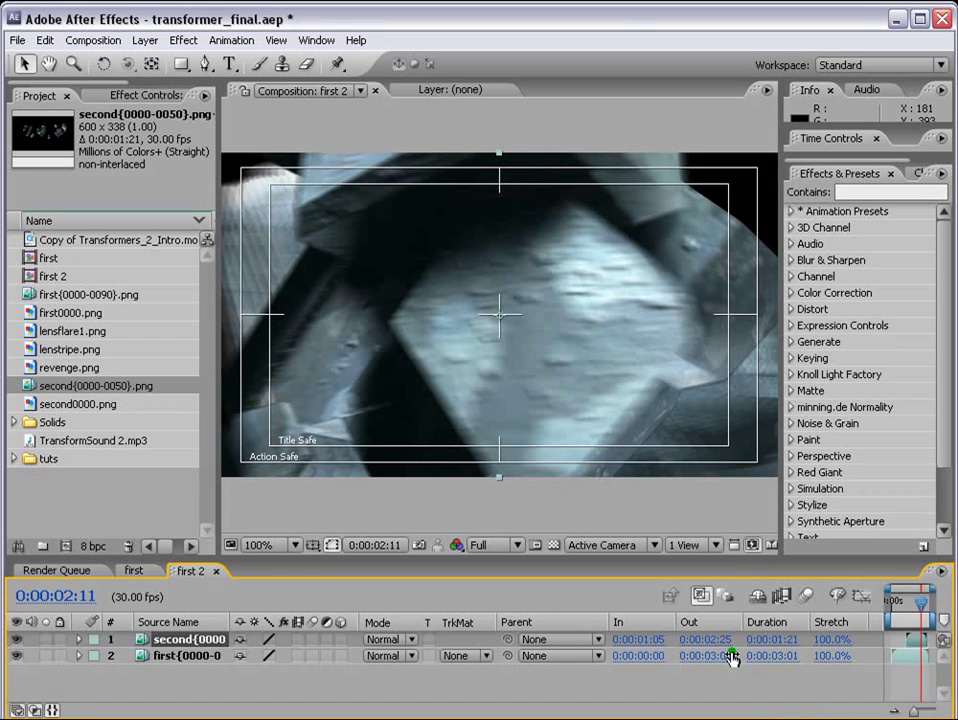
left_click(832, 640)
type("-100")
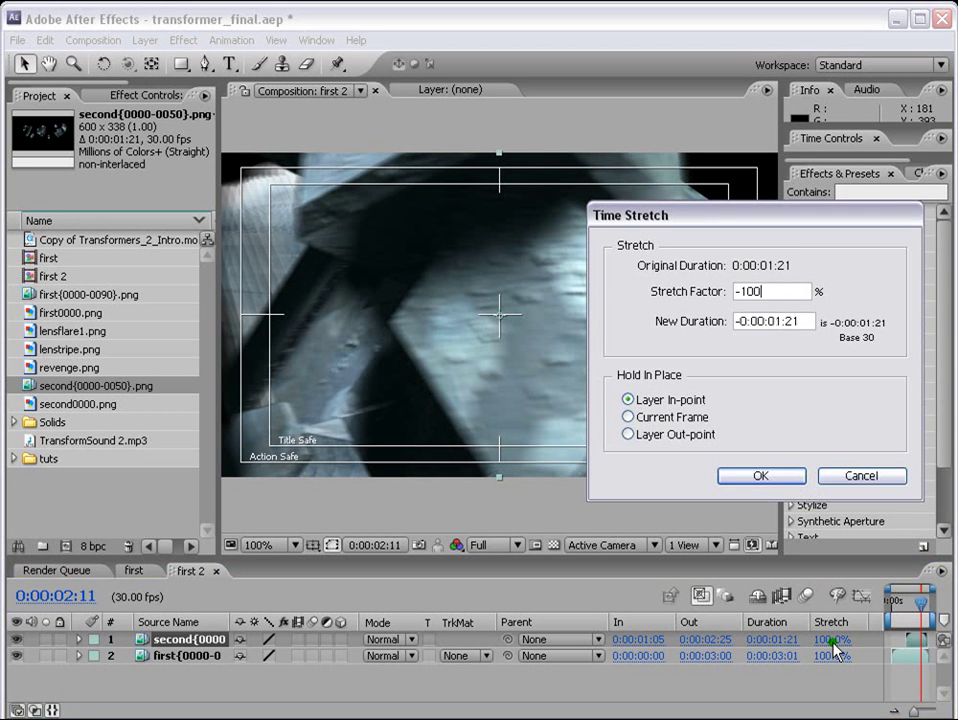
left_click(760, 476)
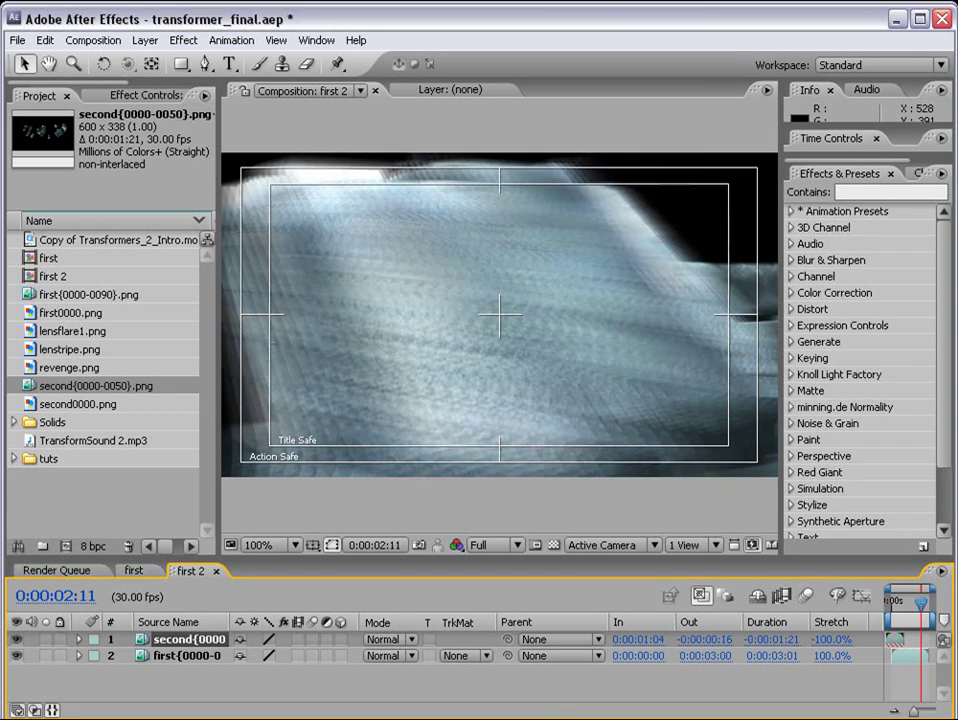
left_click(52, 710)
left_click_drag(700, 640, 917, 633)
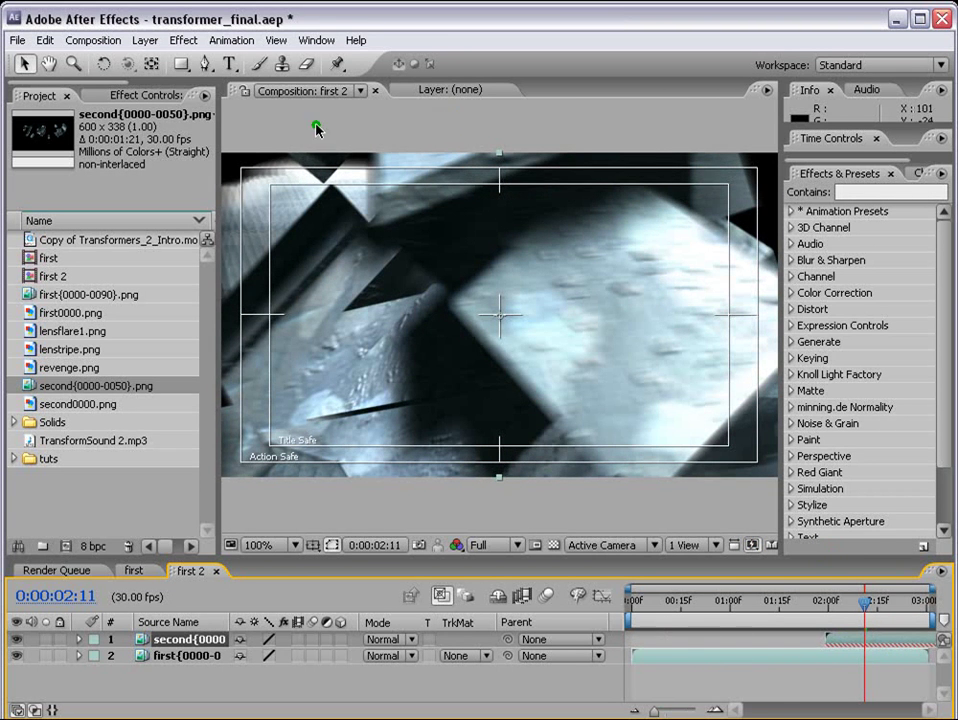
Set the seconds of the first 2 composition's duration to 06.
left_click(92, 41)
left_click(139, 84)
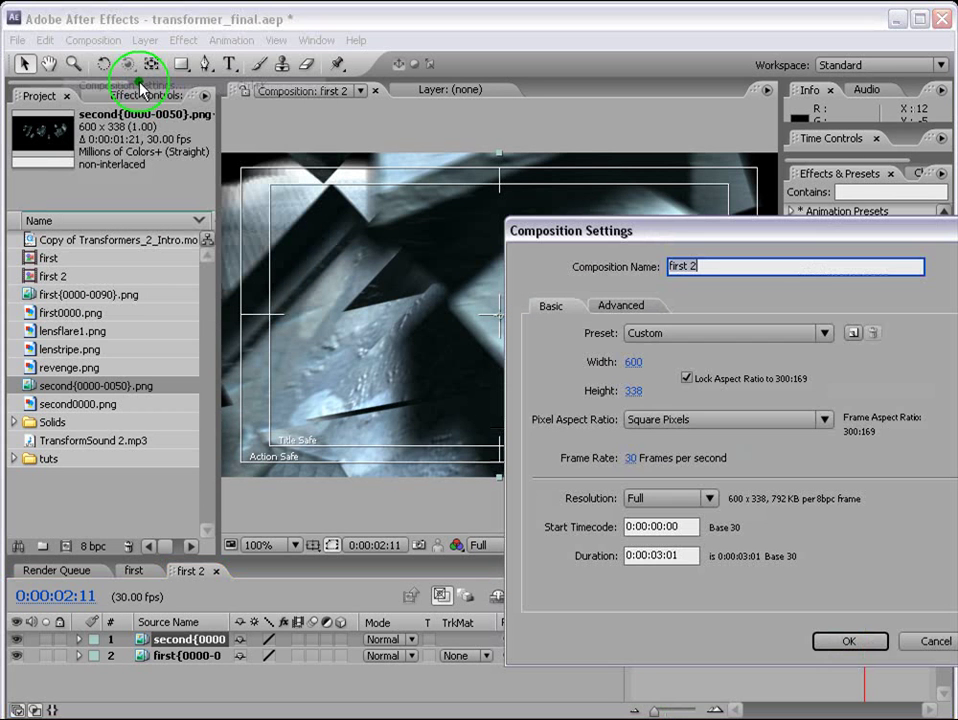
left_click(660, 556)
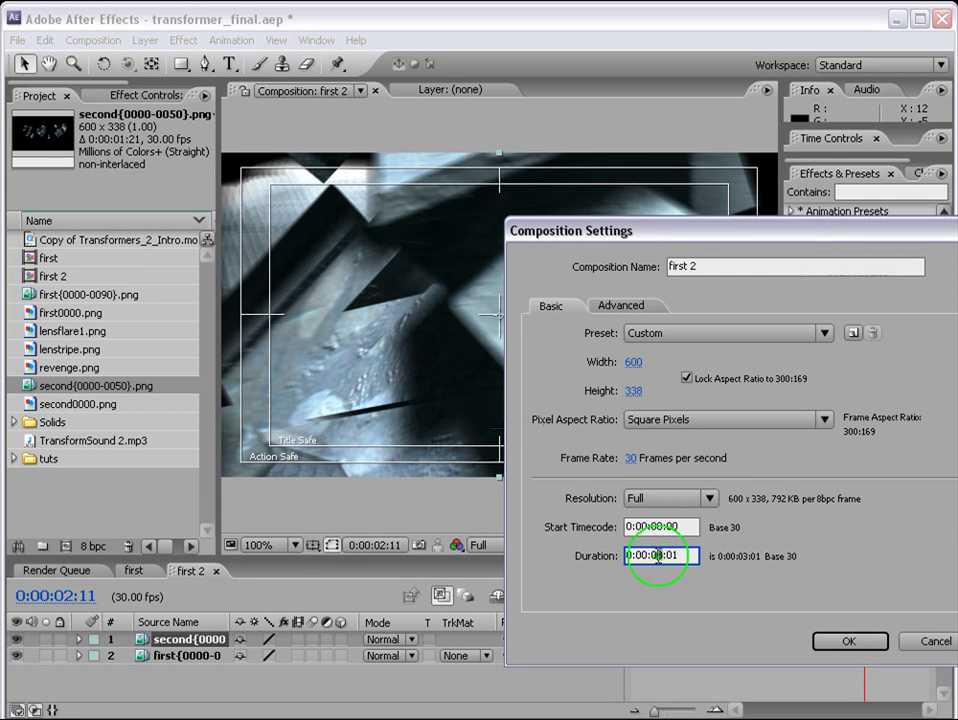
type("06")
left_click(857, 640)
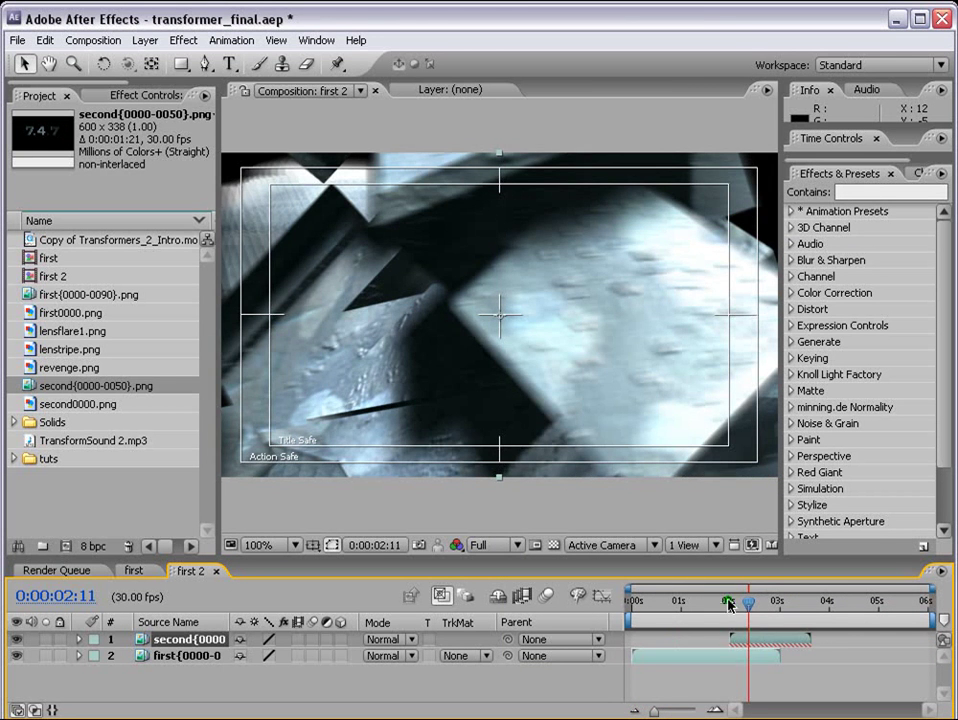
Slide the second{0000-0050}.png layer to start at about 4 seconds and set the current time to 0:00:02:12.
left_click(724, 601)
left_click_drag(760, 639, 851, 639)
left_click(727, 603)
left_click_drag(727, 604, 748, 618)
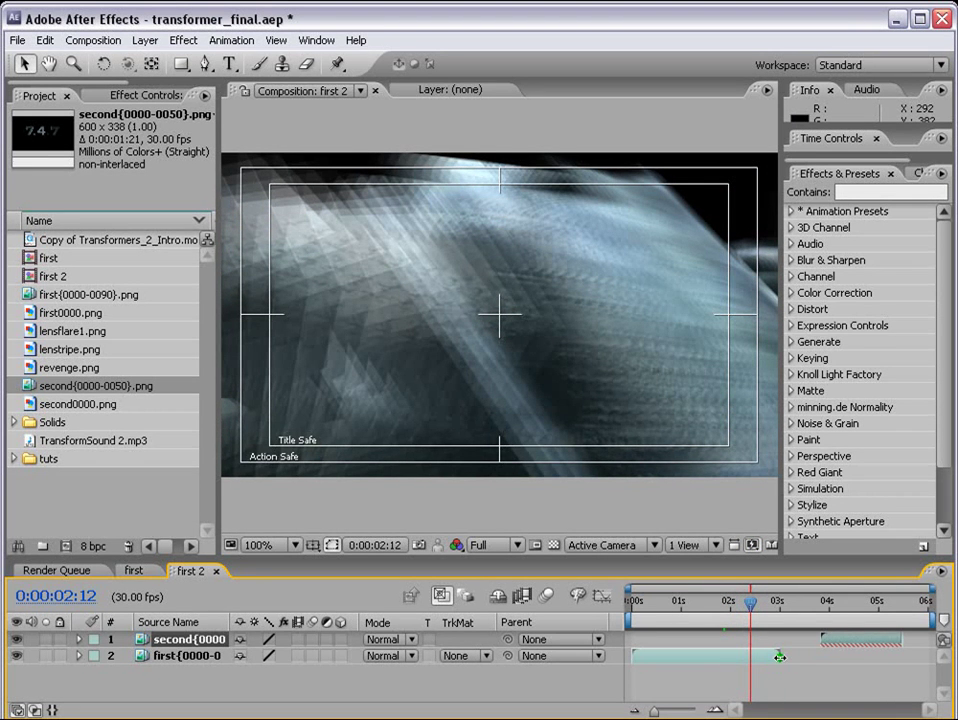
Slide the second{0000-0050}.png layer to start at about 2.2 seconds and keyframe its Opacity from 0% at 0:00:02:12 to 100% at 0:00:02:20.
left_click_drag(846, 640, 752, 647)
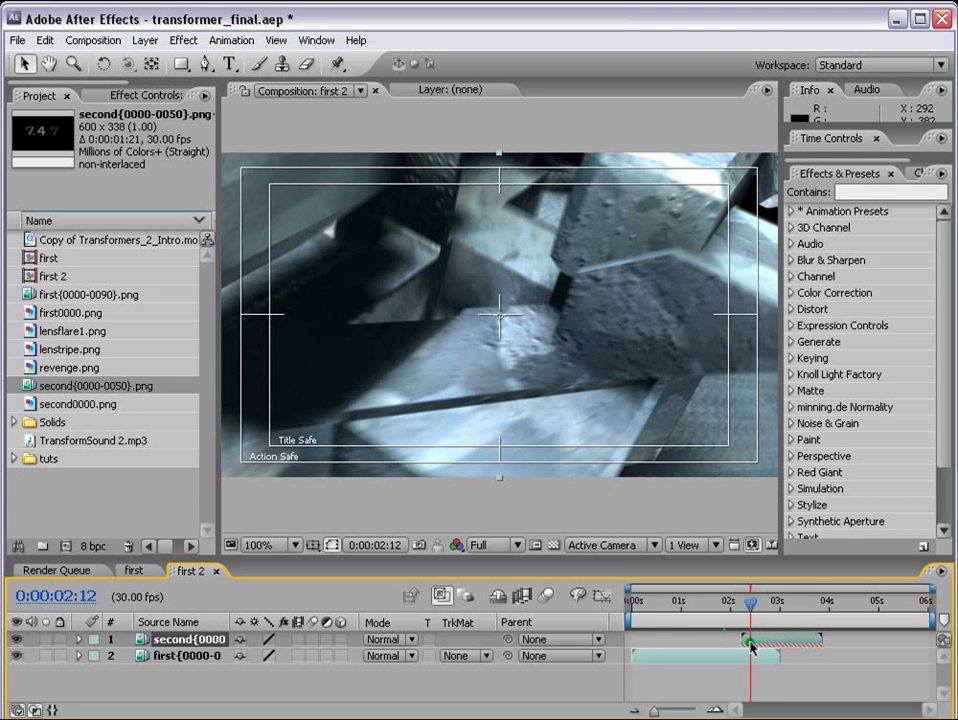
key("t")
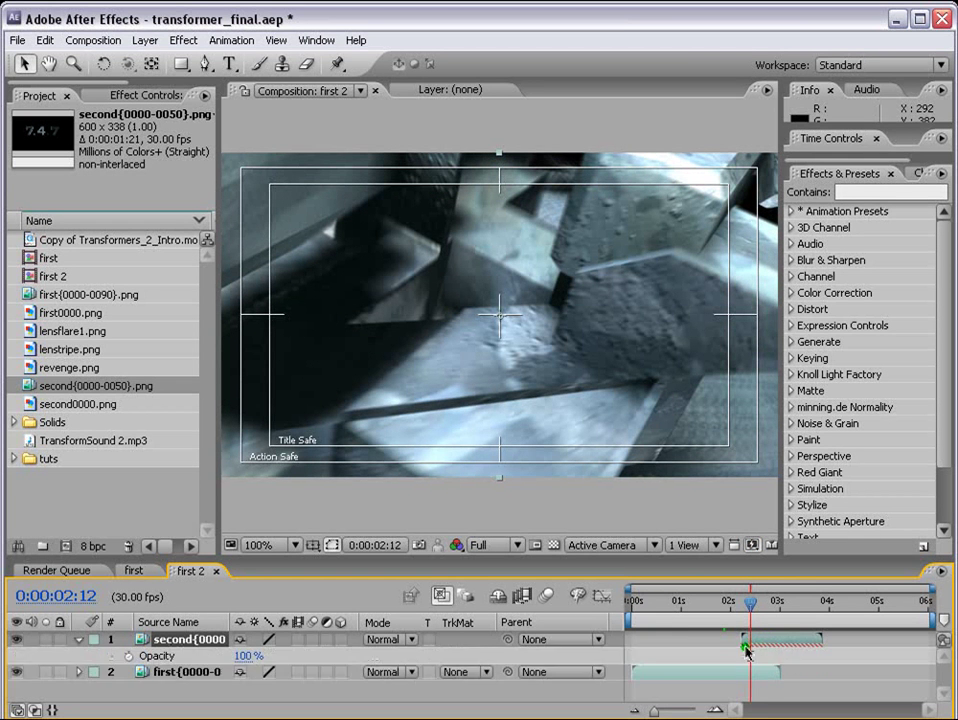
left_click(130, 656)
left_click_drag(748, 612, 760, 613)
key("j")
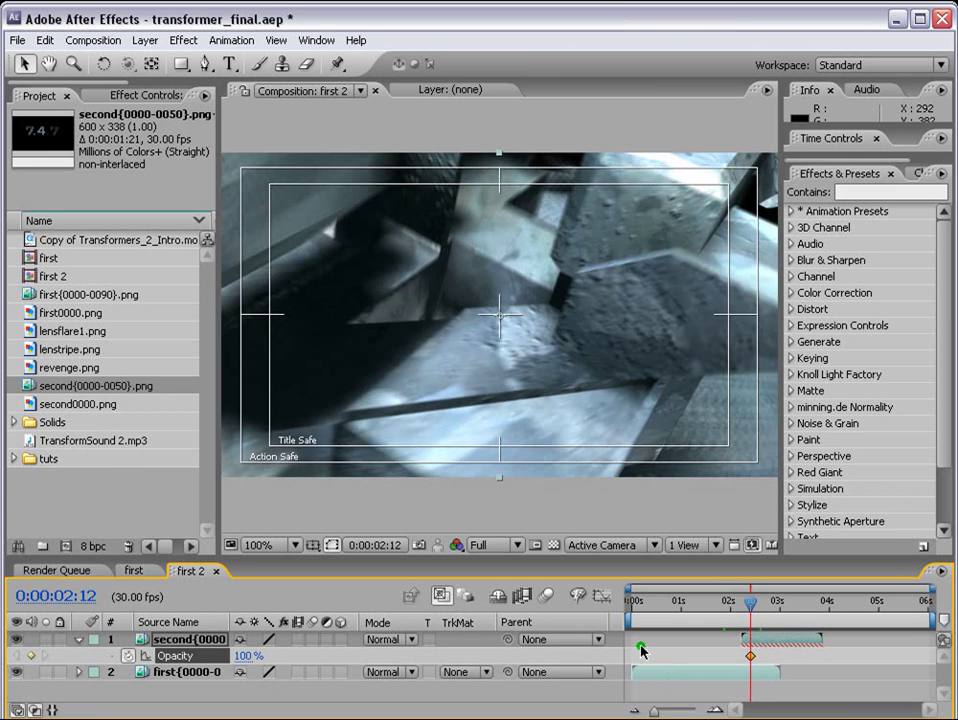
left_click_drag(246, 658, 92, 670)
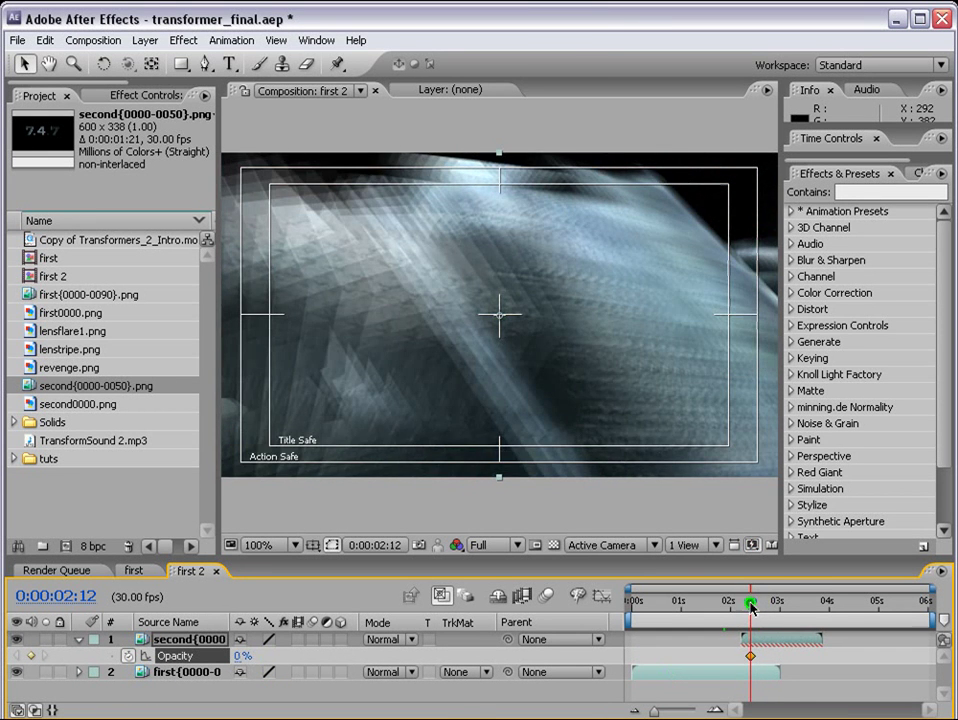
left_click_drag(750, 607, 763, 607)
left_click_drag(243, 656, 679, 656)
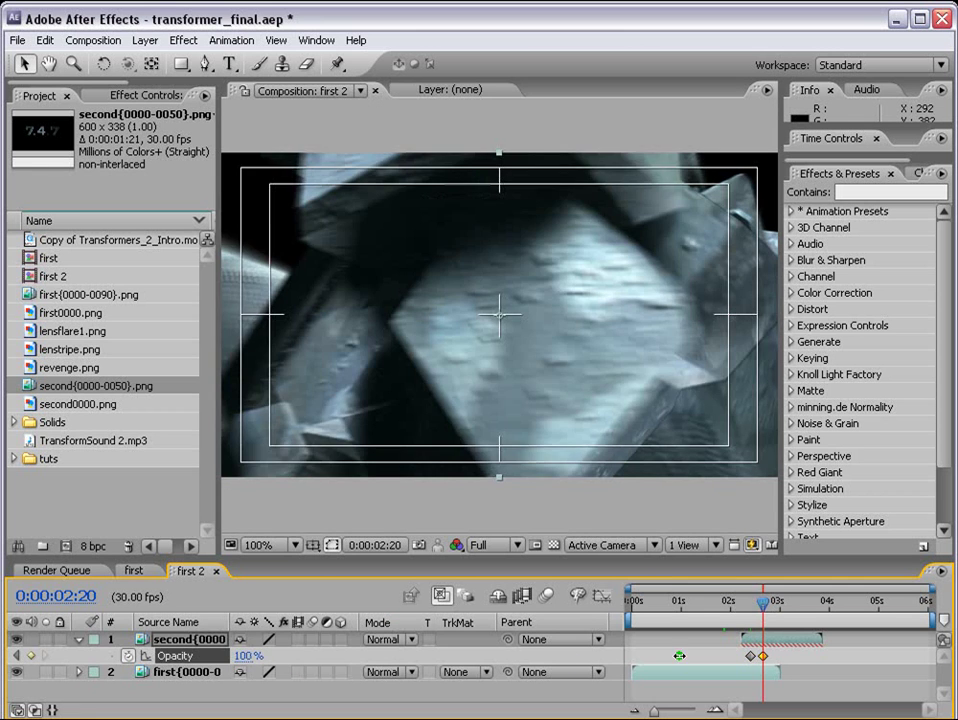
Keyframe the first sequence layer's Opacity from 100% at 0:00:02:12 to 0% at 0:00:02:20.
left_click(751, 603)
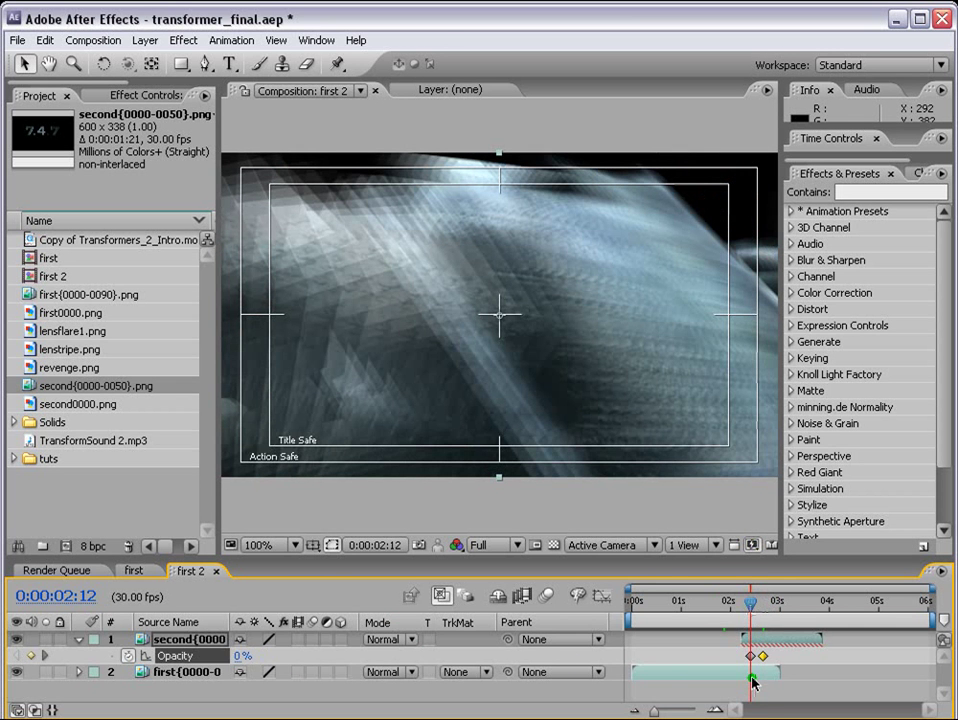
left_click(754, 679)
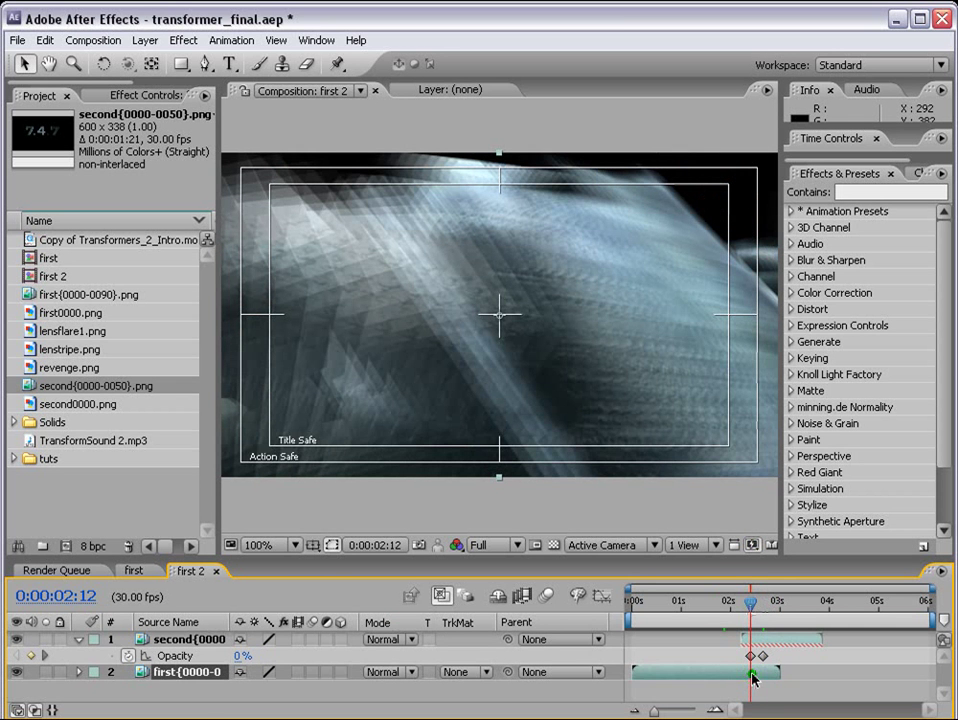
key("t")
left_click(128, 689)
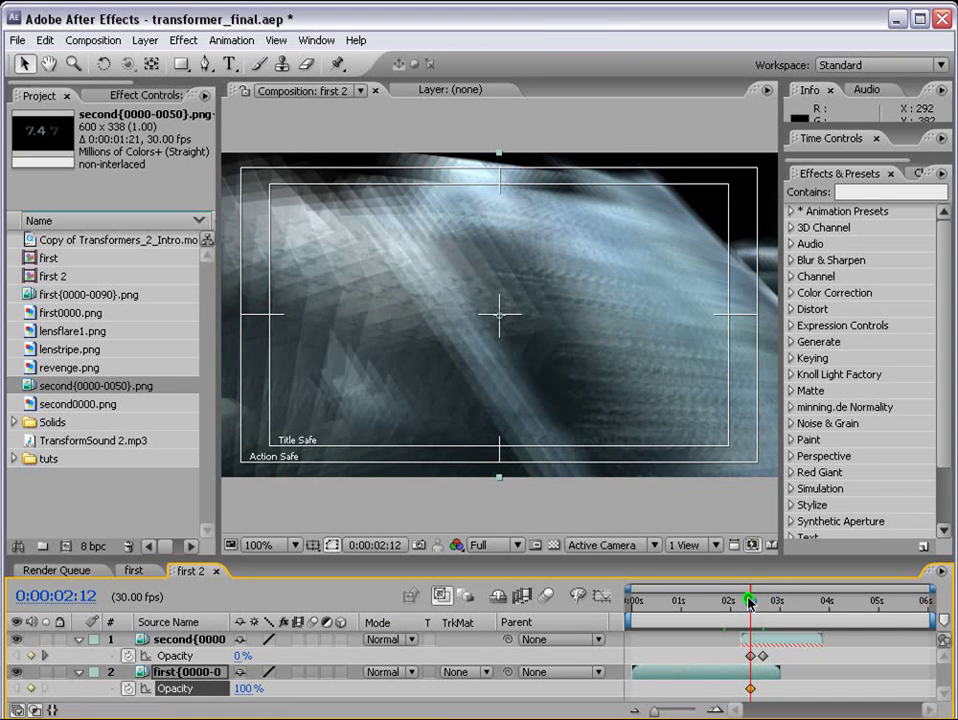
left_click_drag(749, 602, 765, 604)
left_click_drag(248, 688, 200, 688)
End the first 2 composition's work area at about 4 seconds and play a RAM preview of it.
left_click(782, 638)
left_click_drag(937, 622, 830, 624)
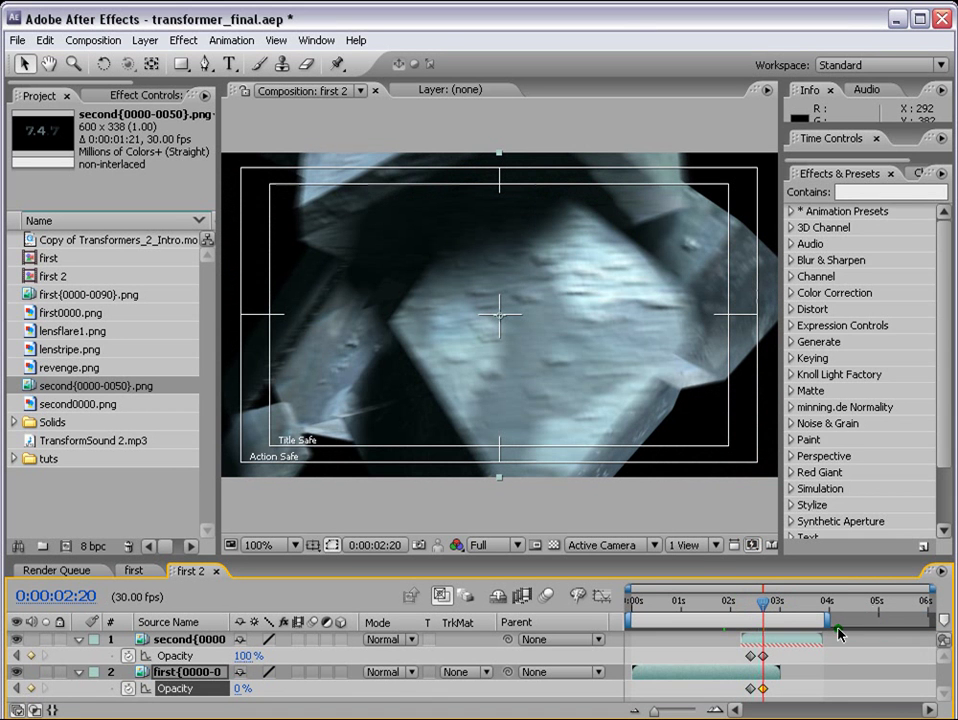
left_click_drag(885, 124, 882, 256)
left_click(935, 243)
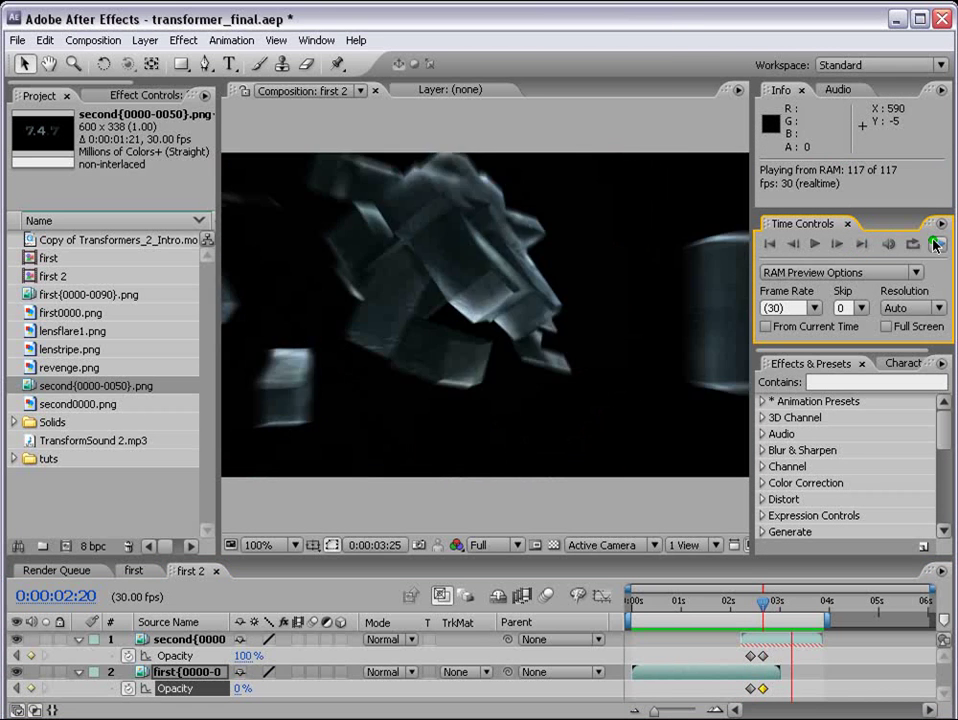
left_click(935, 243)
Replay the RAM preview to check the crossfade and move the current time to 0:00:03:24.
left_click_drag(761, 603, 755, 605)
left_click_drag(821, 619, 821, 619)
left_click(935, 243)
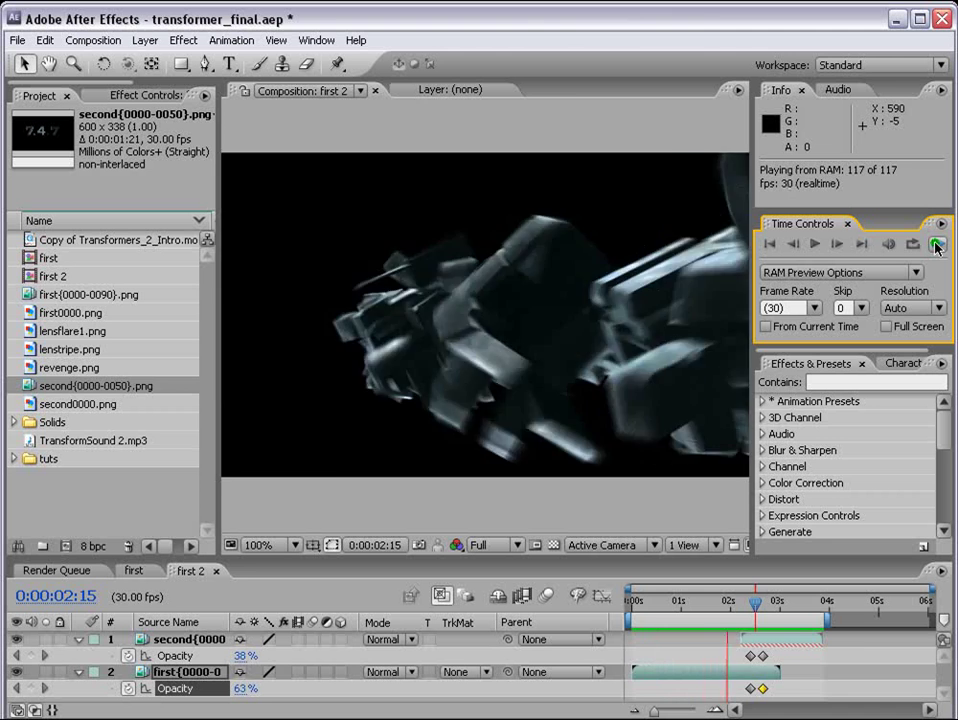
left_click_drag(757, 601, 820, 636)
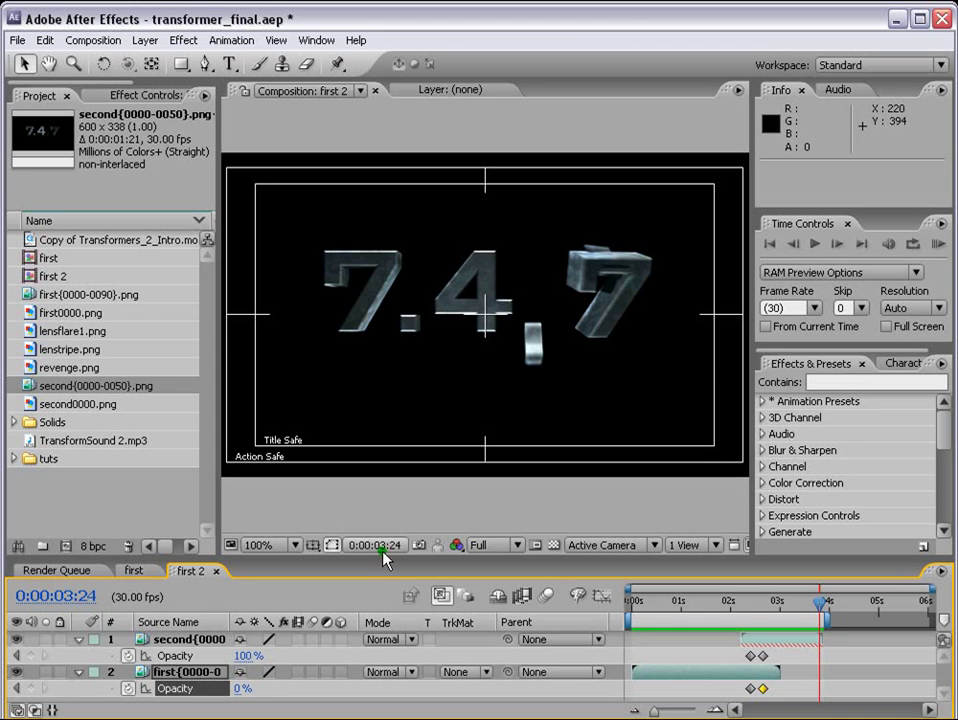
Switch to the first composition and examine the finished title with its lens flare at 0:00:07:09 and 0:00:06:05.
left_click(140, 571)
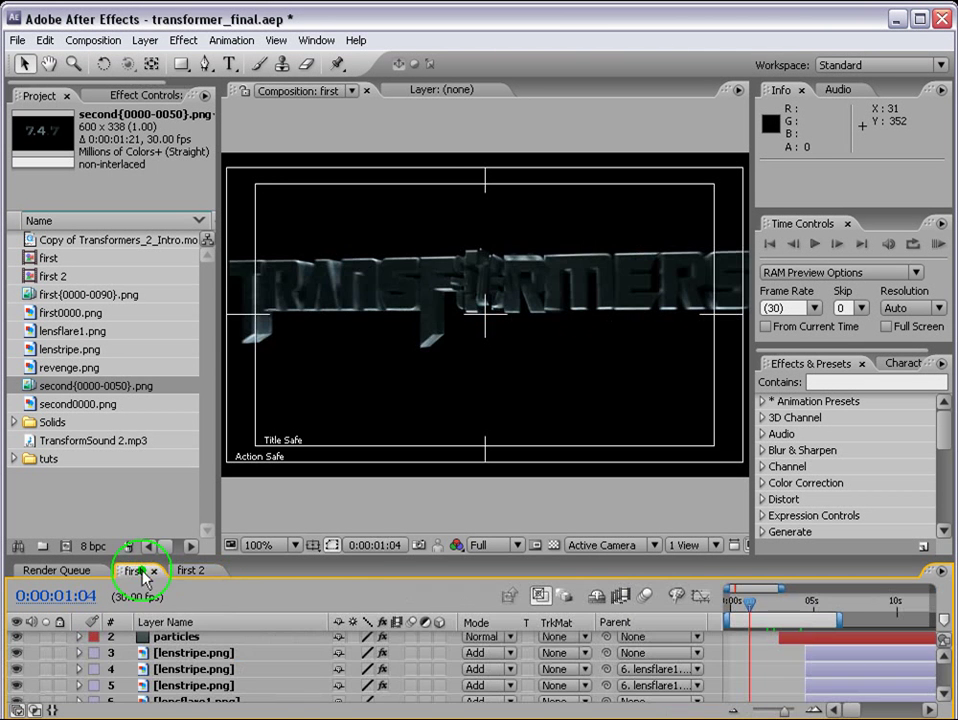
left_click(805, 604)
left_click_drag(805, 604, 851, 604)
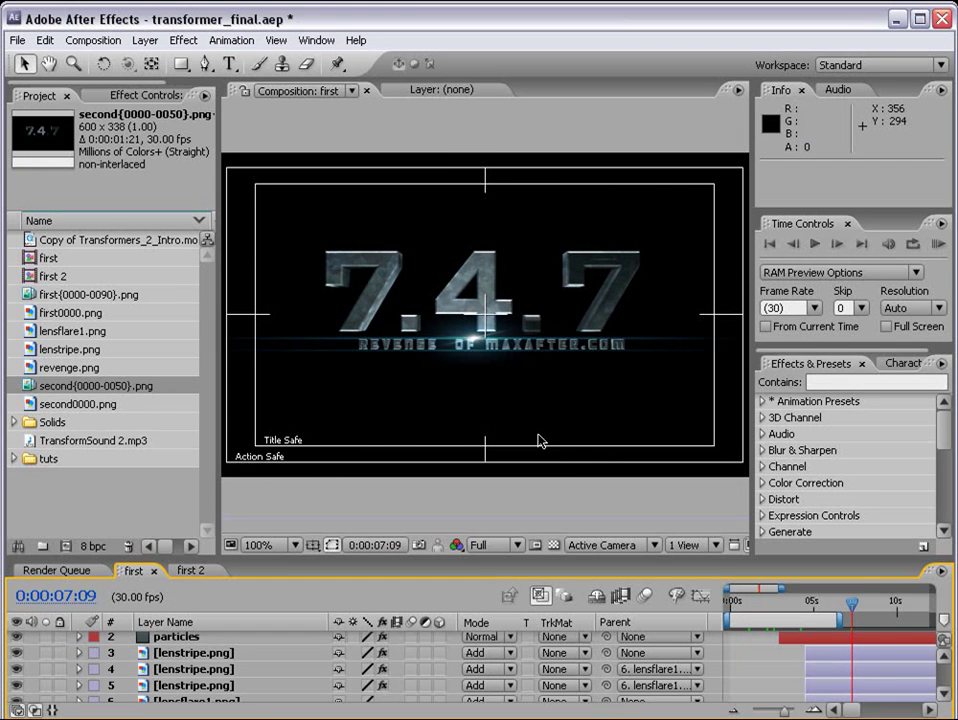
left_click(820, 605)
mouse_move(820, 605)
left_mouse_down()
mouse_move(801, 605)
mouse_move(847, 606)
mouse_move(808, 606)
mouse_move(832, 606)
left_mouse_up()
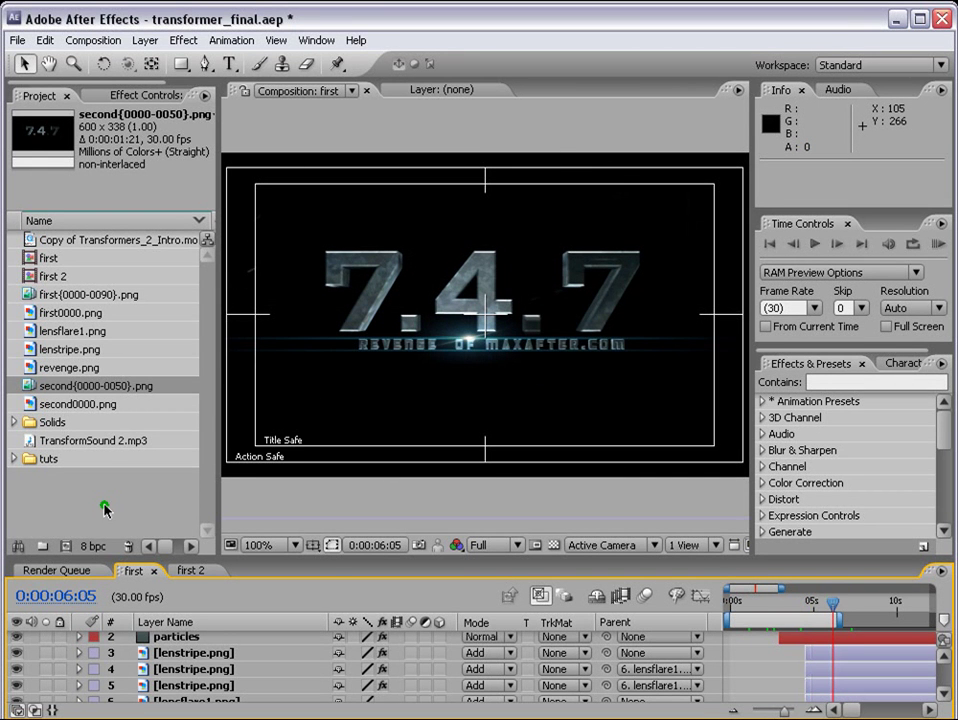